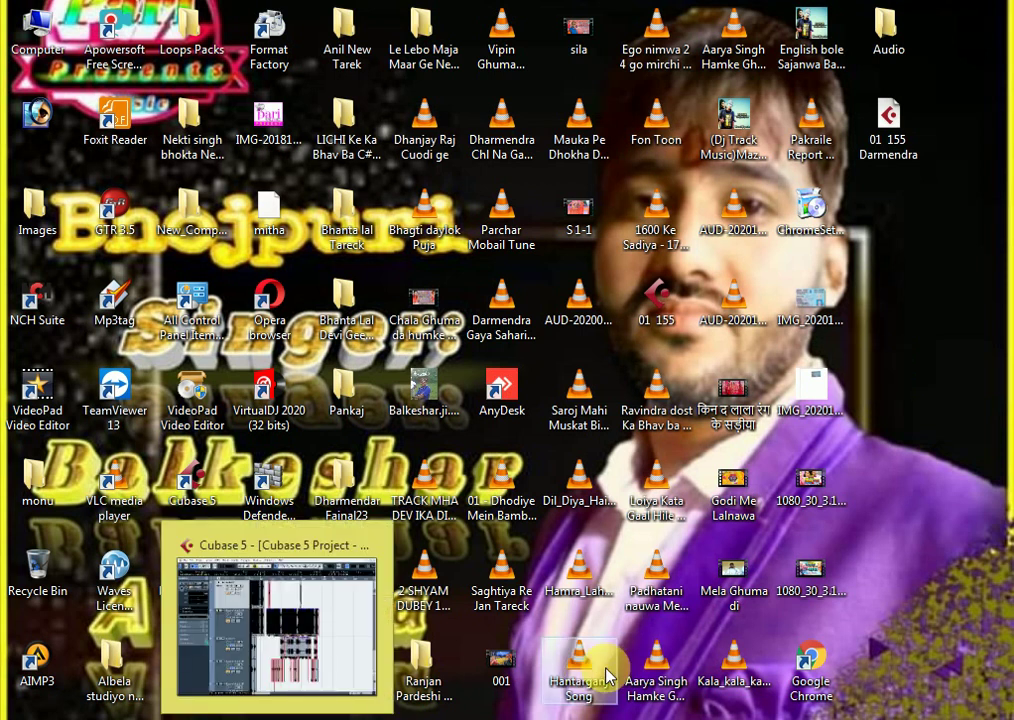
Step: Refresh the Windows desktop and bring the Cubase 5 project back to full screen
right_click(962, 250)
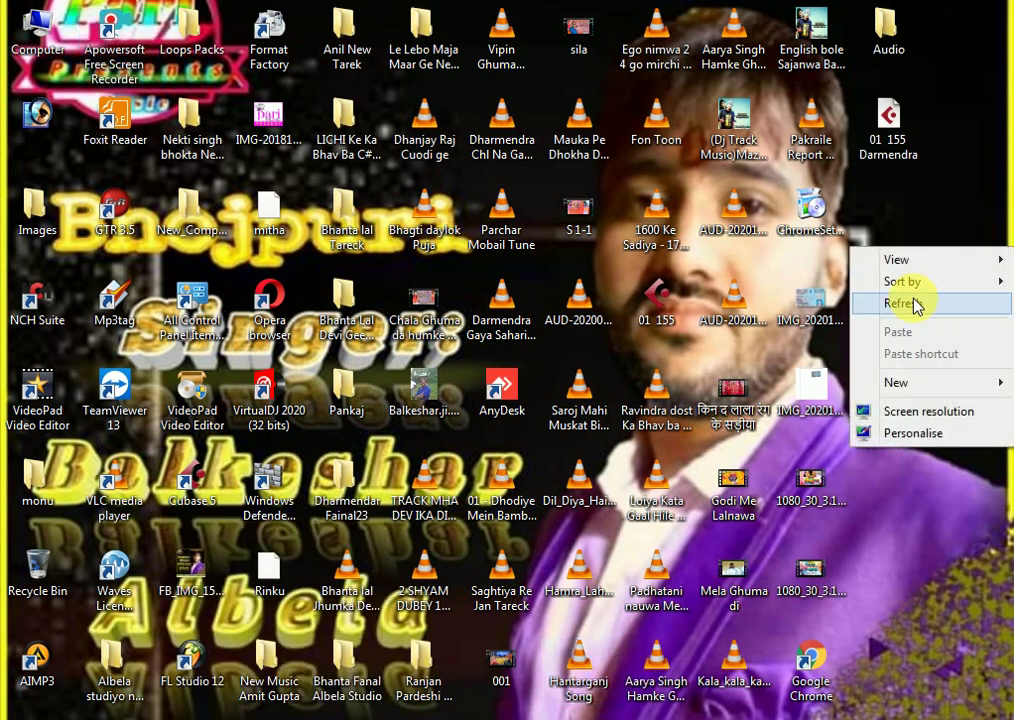
click(914, 304)
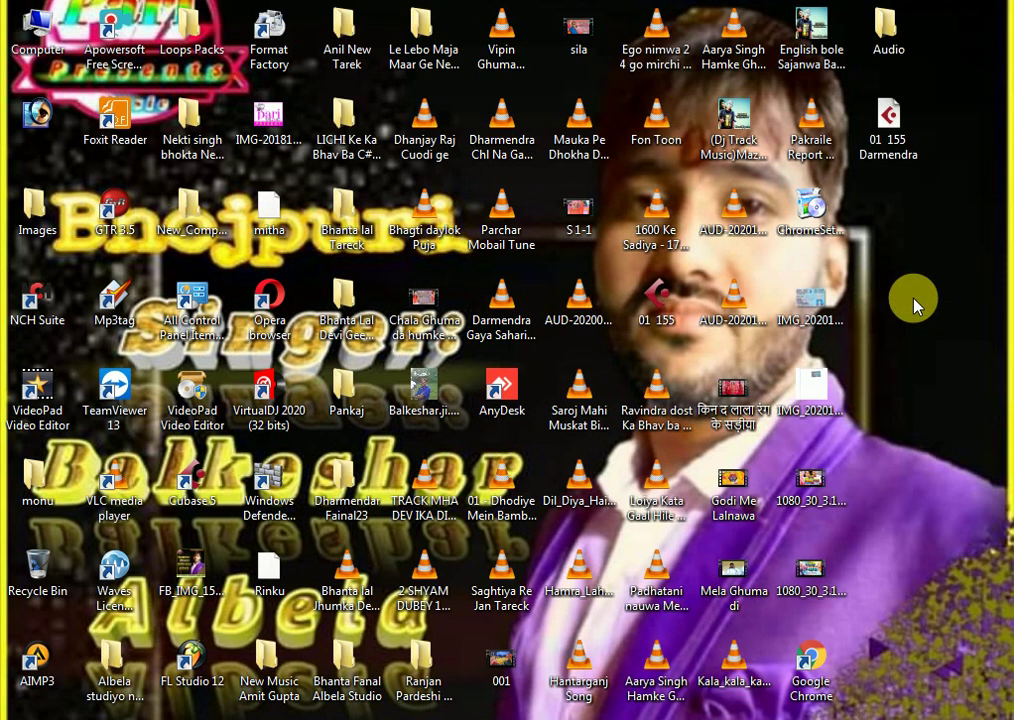
mouse_move(280, 716)
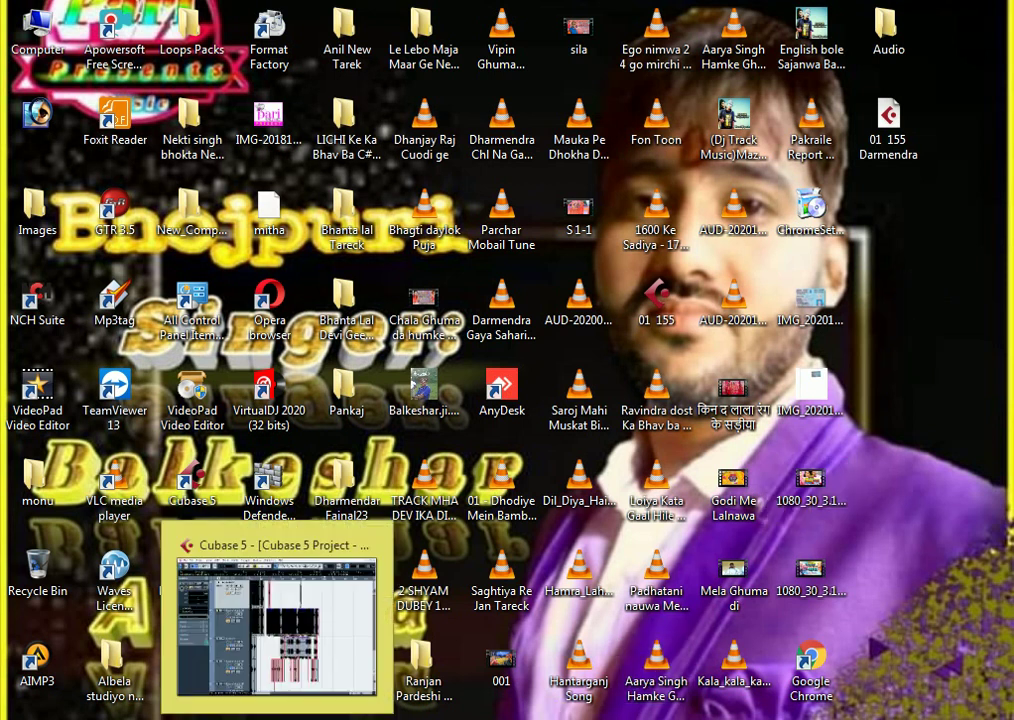
click(305, 662)
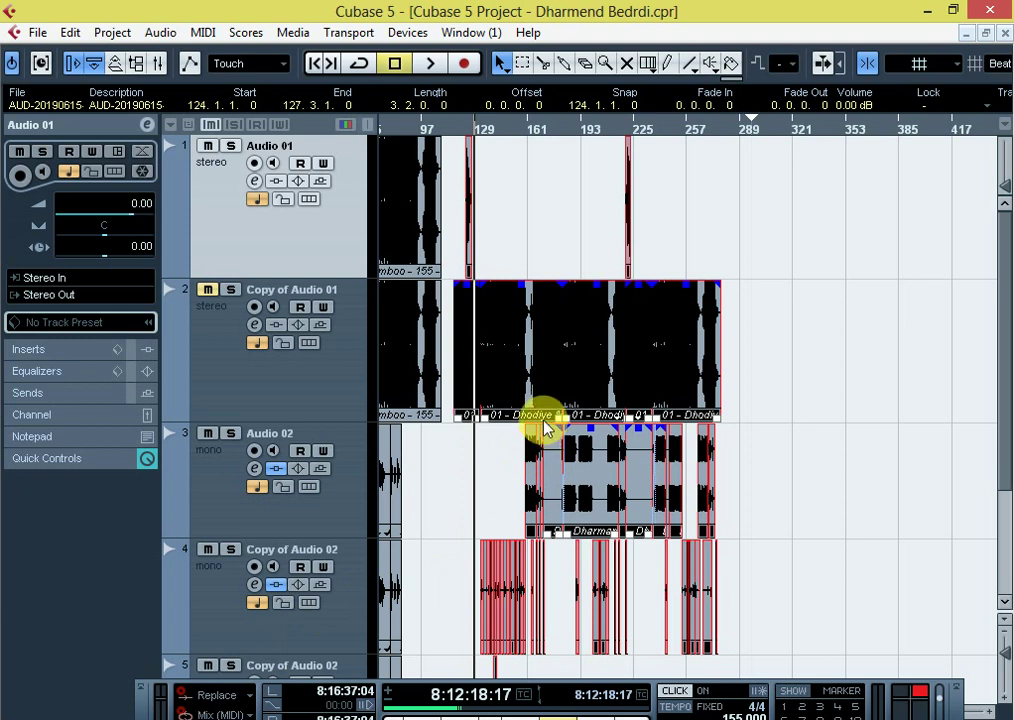
Step: Zoom in on the arrangement, re-maximize the project window, and place the playback position near bar 132
key(h)
key(h)
key(h)
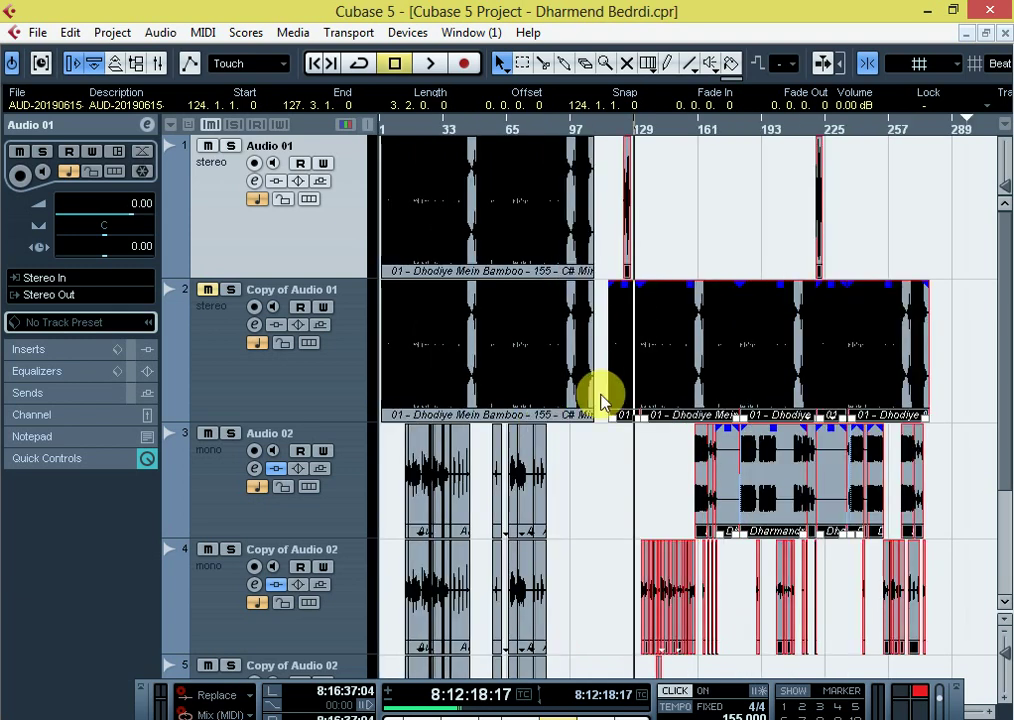
key(h)
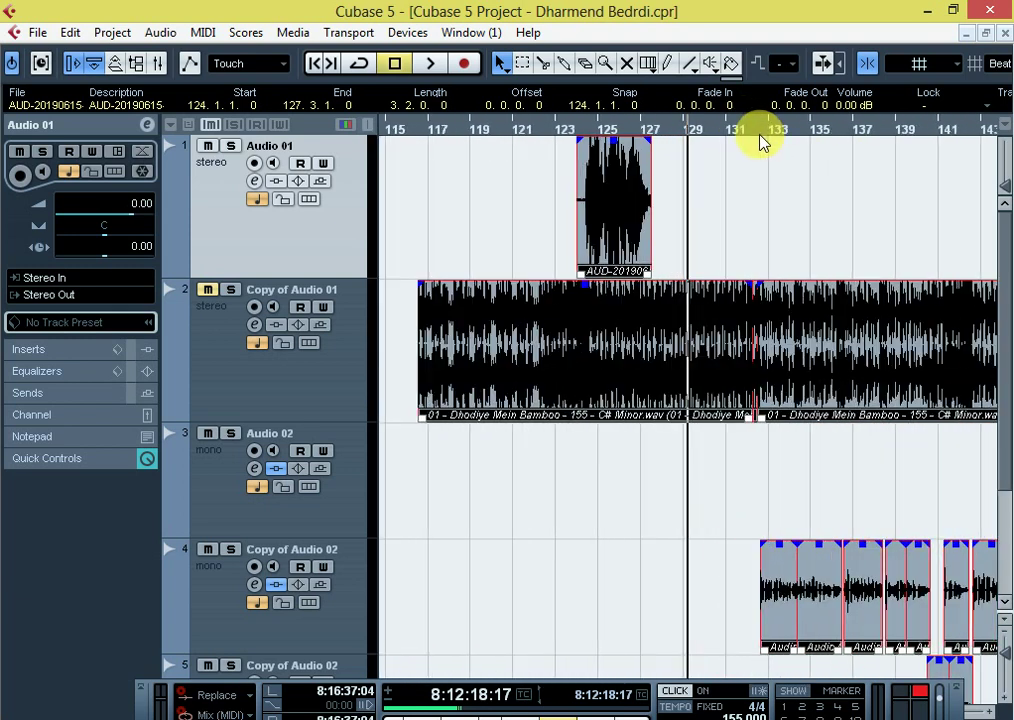
click(770, 133)
key(h)
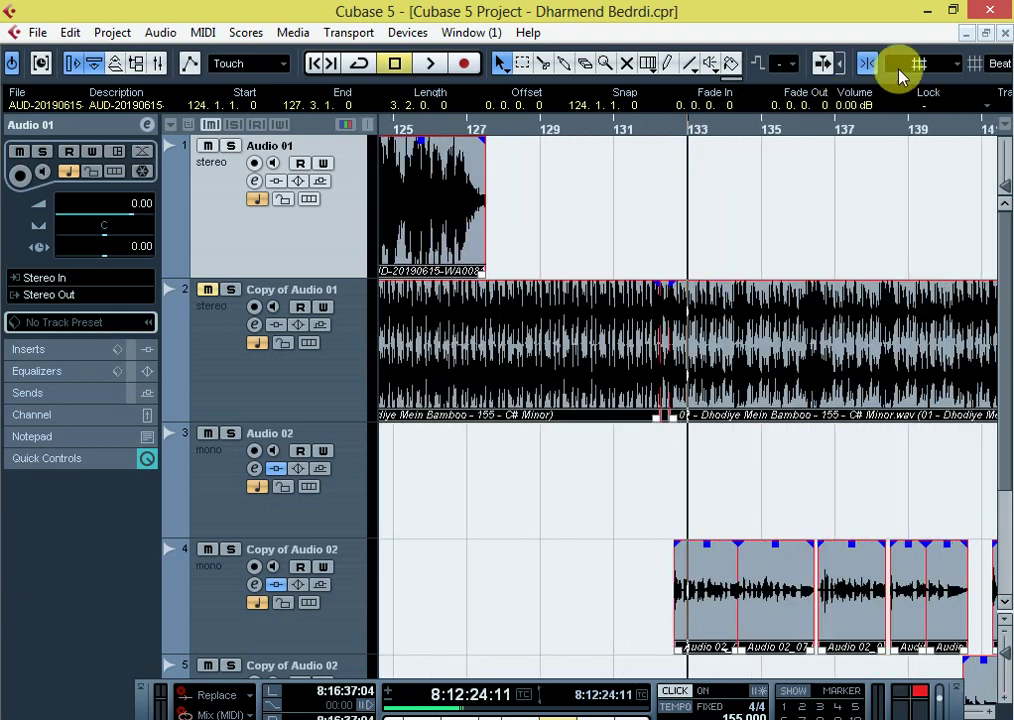
click(985, 32)
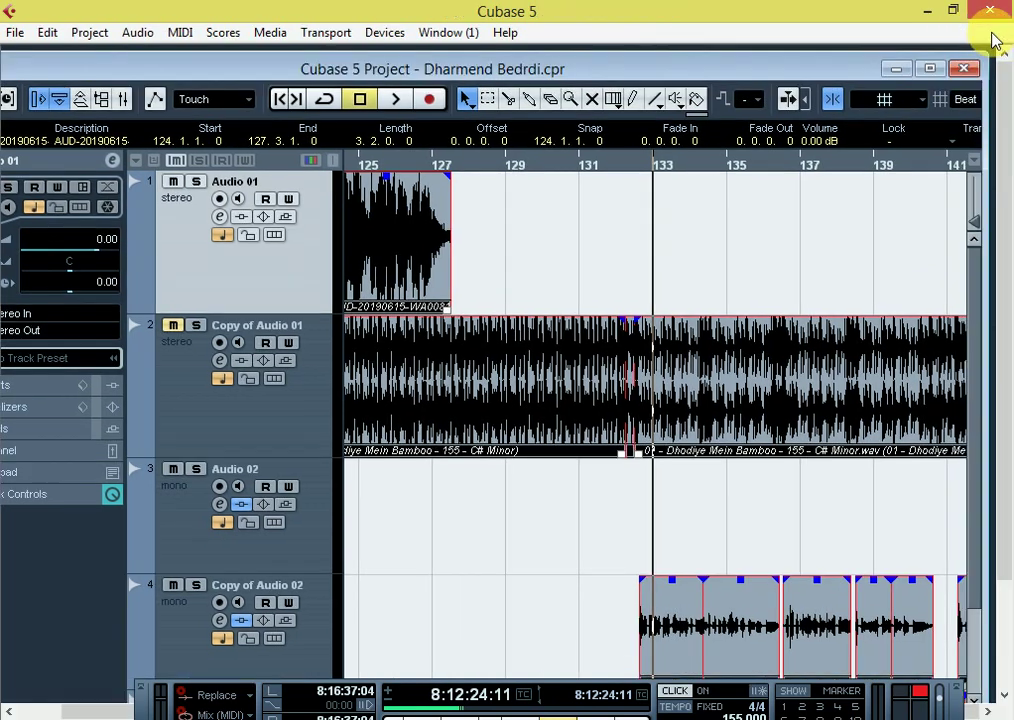
click(936, 70)
click(953, 10)
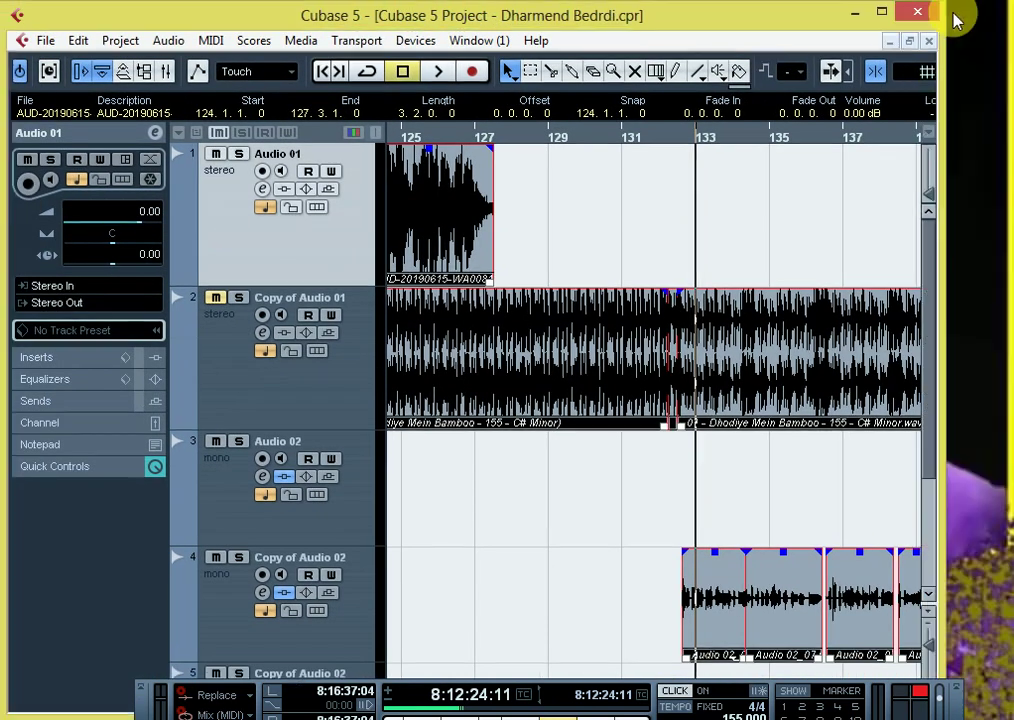
click(880, 14)
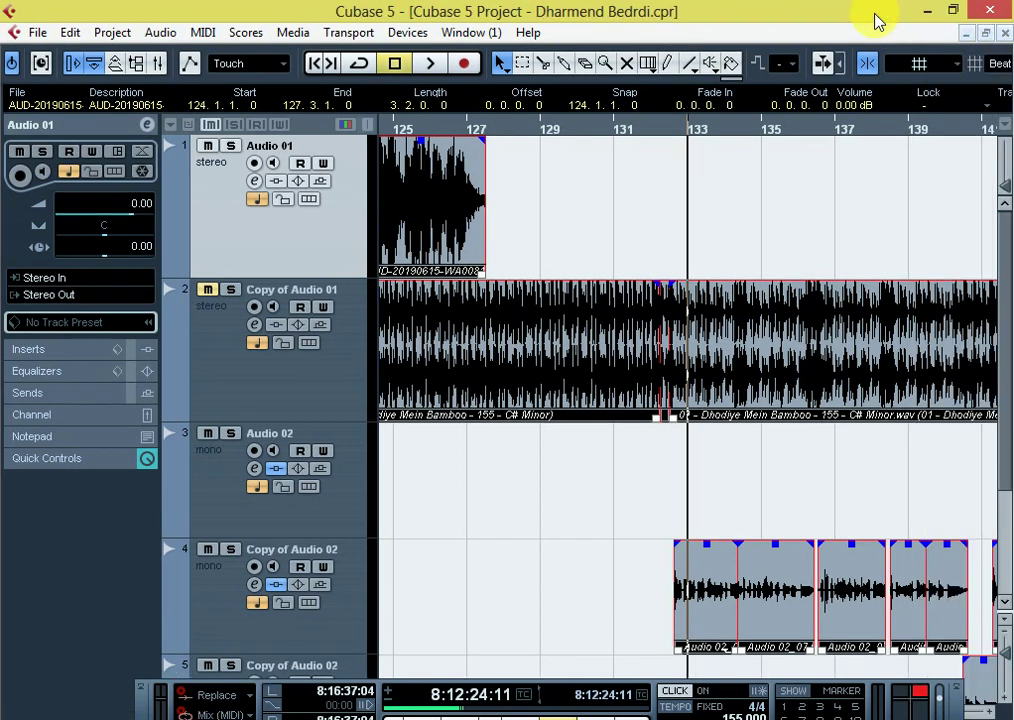
click(651, 129)
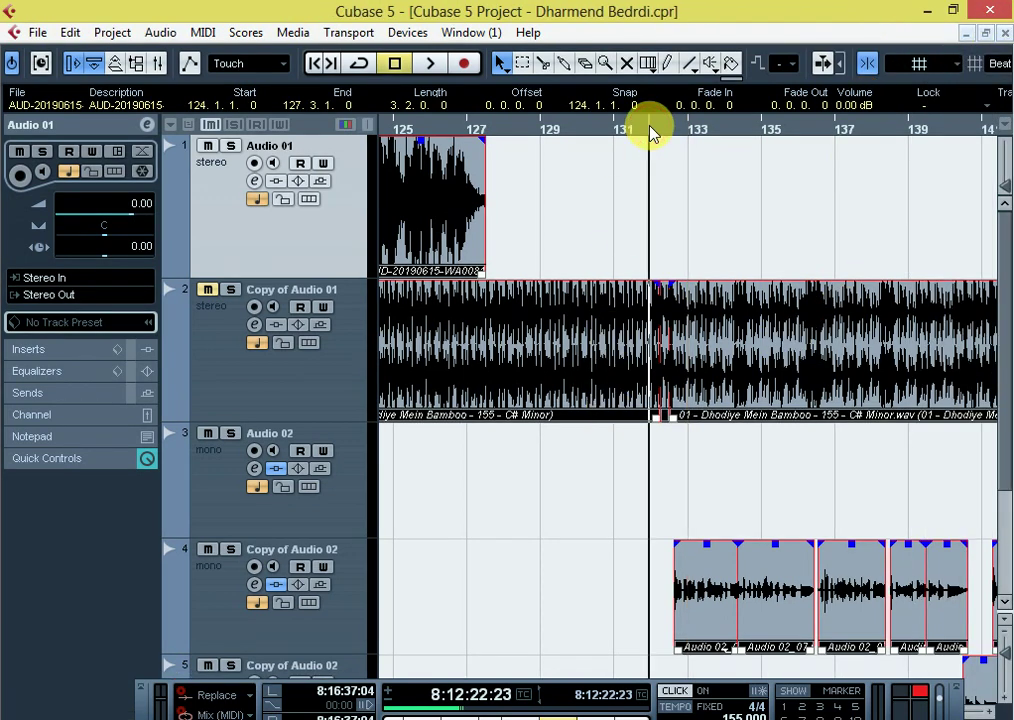
Step: Scroll through the tracks and use the ruler to jump and zoom in around bar 158
scroll(661, 335, down, 4)
scroll(665, 335, up, 1)
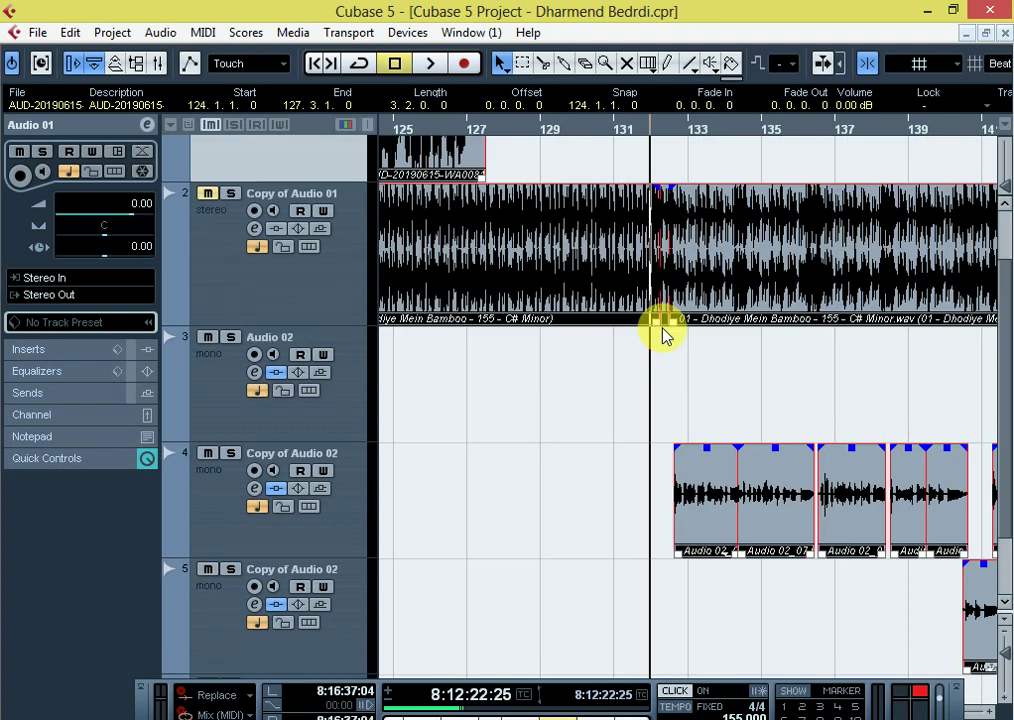
scroll(663, 335, down, 3)
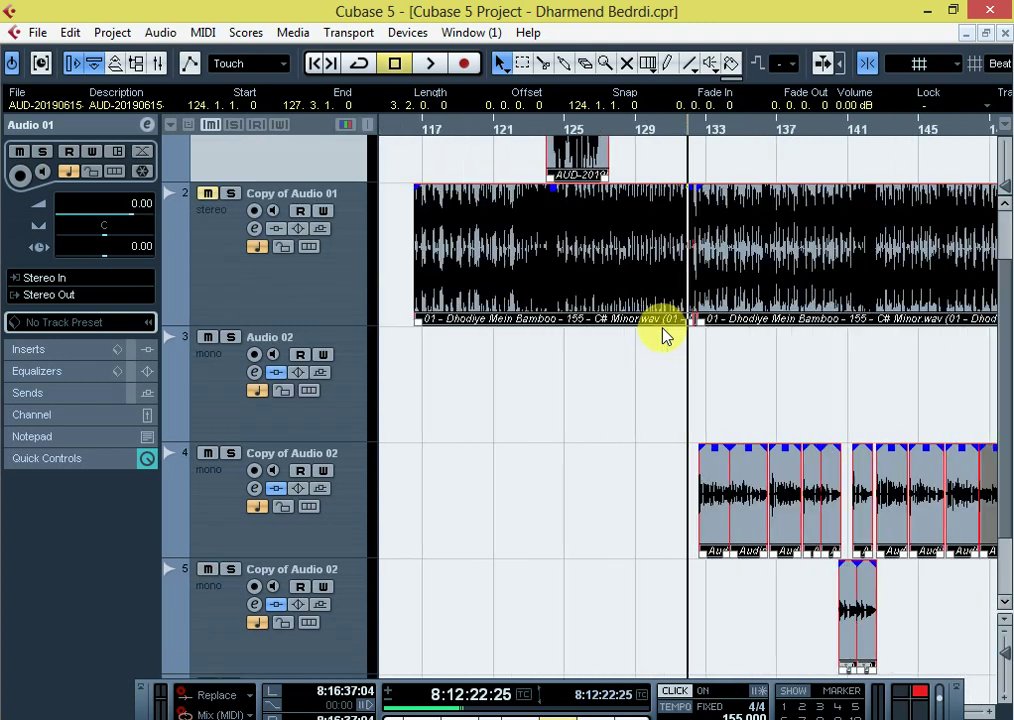
scroll(597, 352, up, 2)
scroll(660, 315, up, 1)
scroll(731, 278, down, 3)
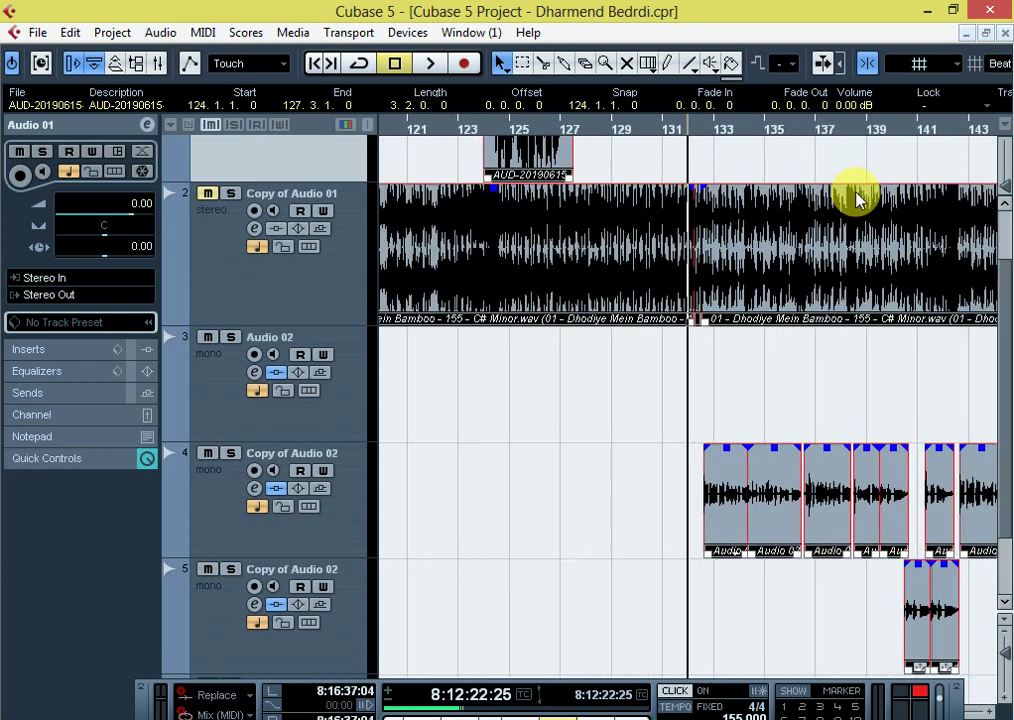
scroll(1003, 226, up, 1)
scroll(989, 233, up, 3)
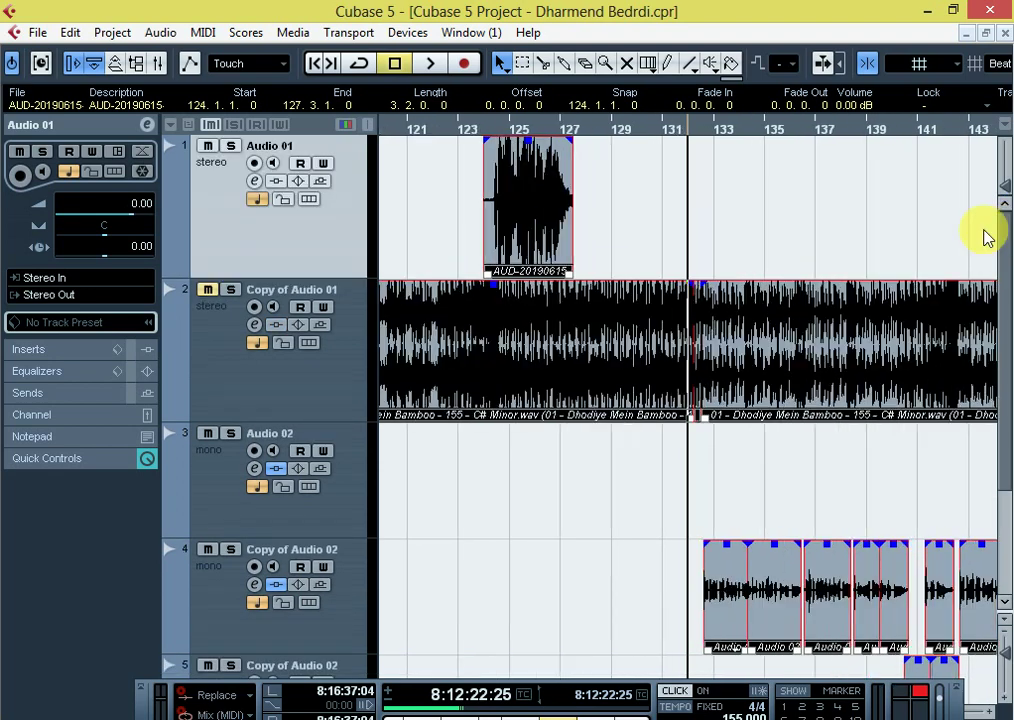
scroll(188, 415, down, 5)
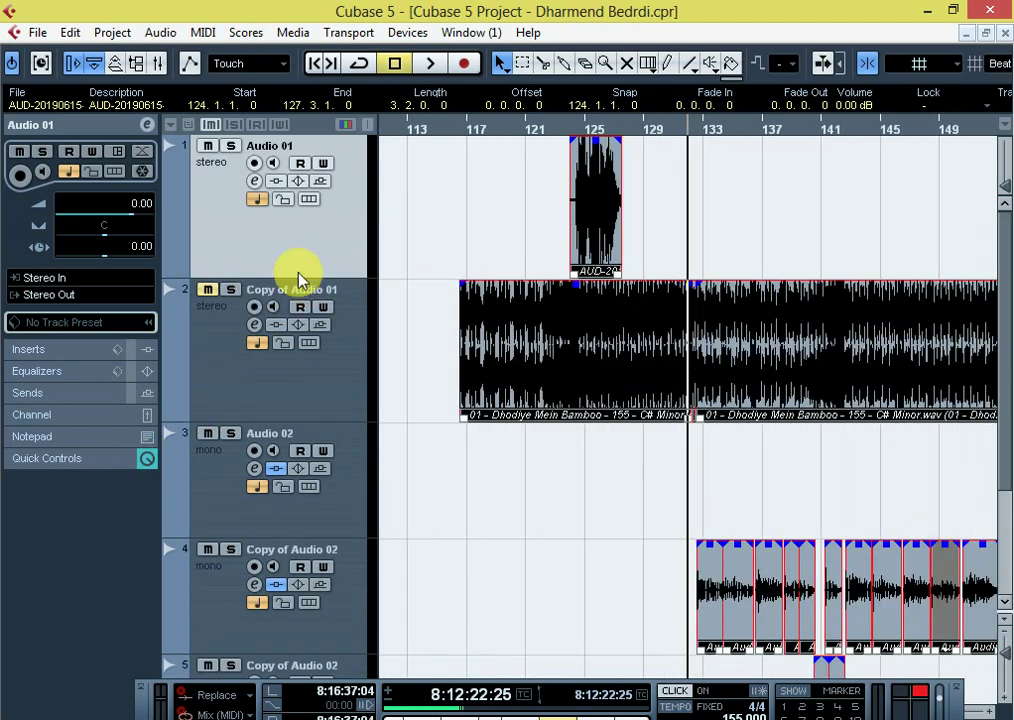
scroll(430, 298, down, 2)
scroll(570, 283, up, 2)
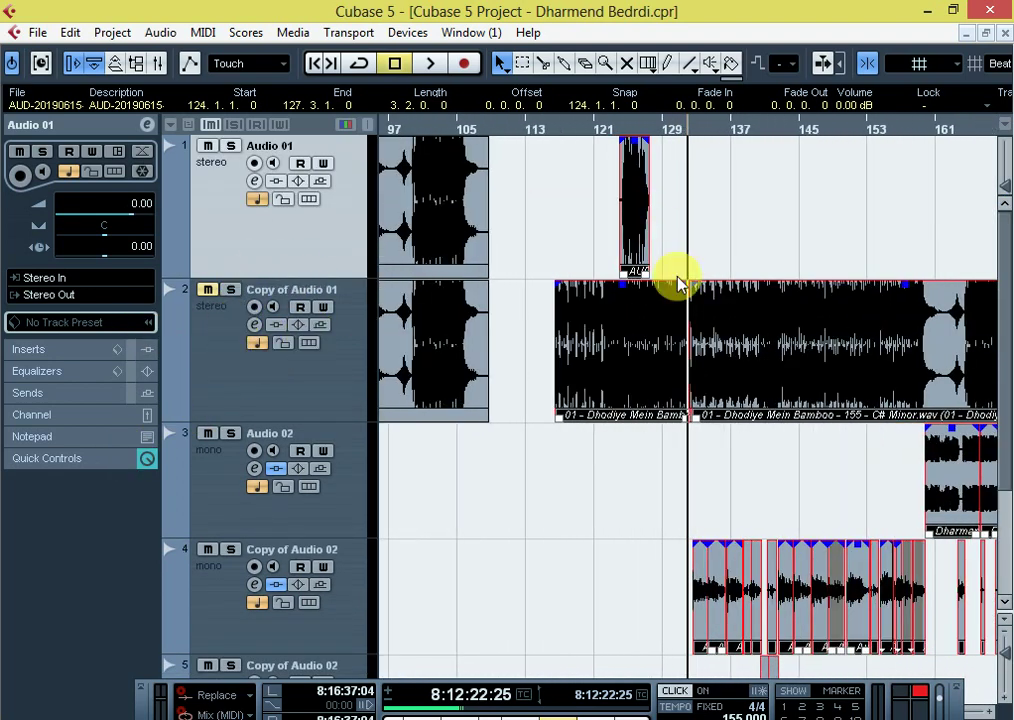
scroll(695, 400, up, 2)
scroll(688, 495, down, 1)
scroll(747, 468, down, 3)
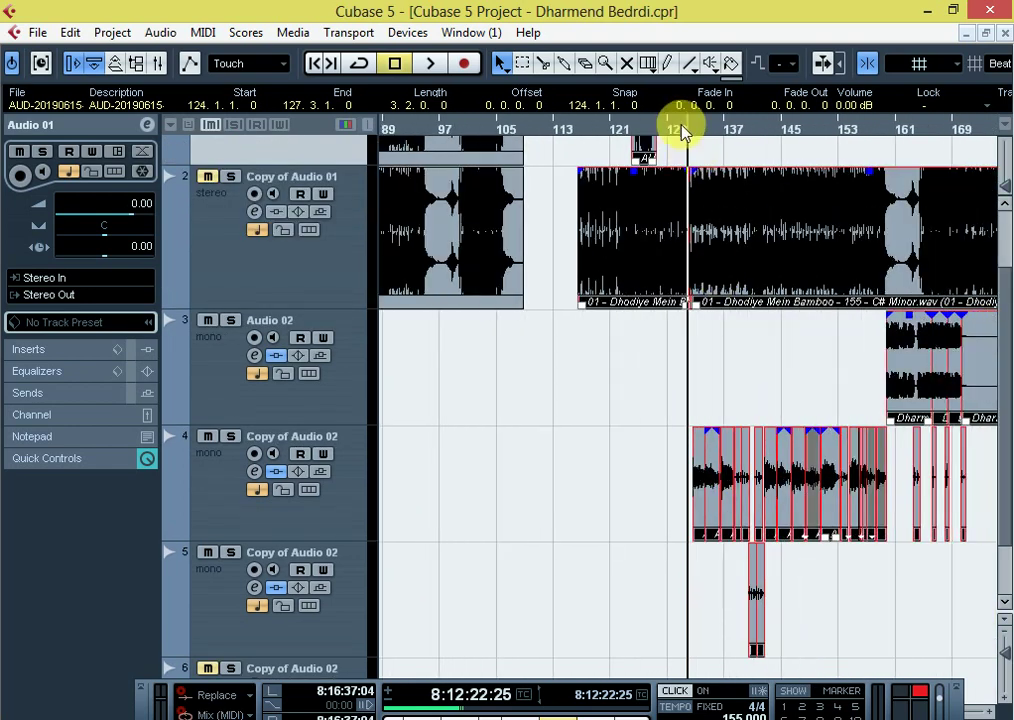
drag(695, 129, 346, 516)
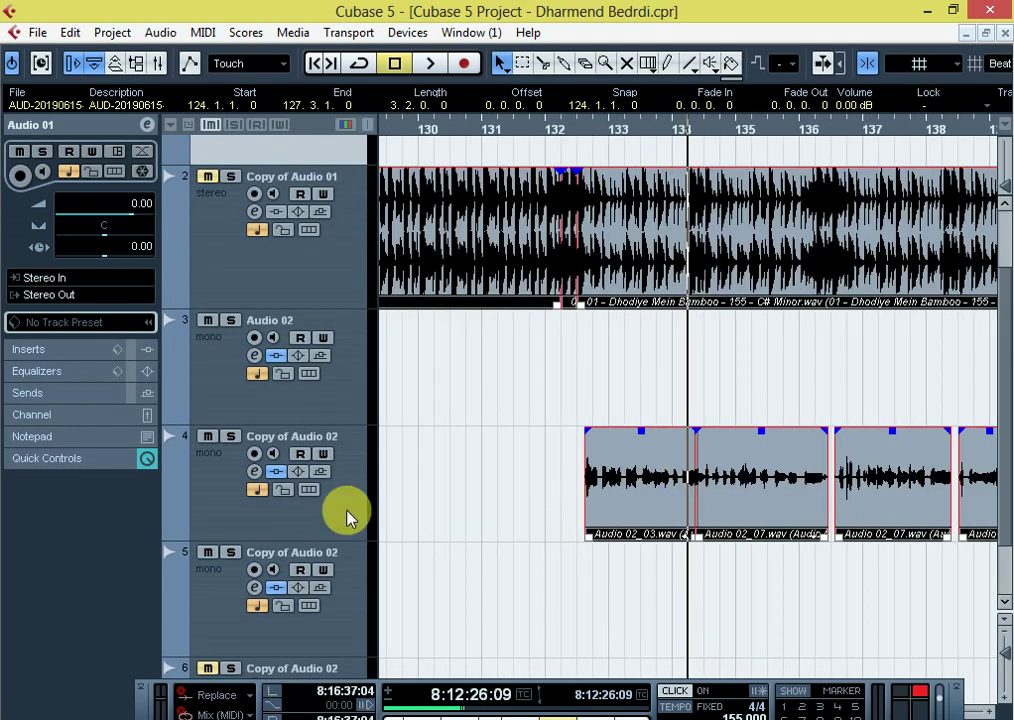
scroll(905, 374, down, 6)
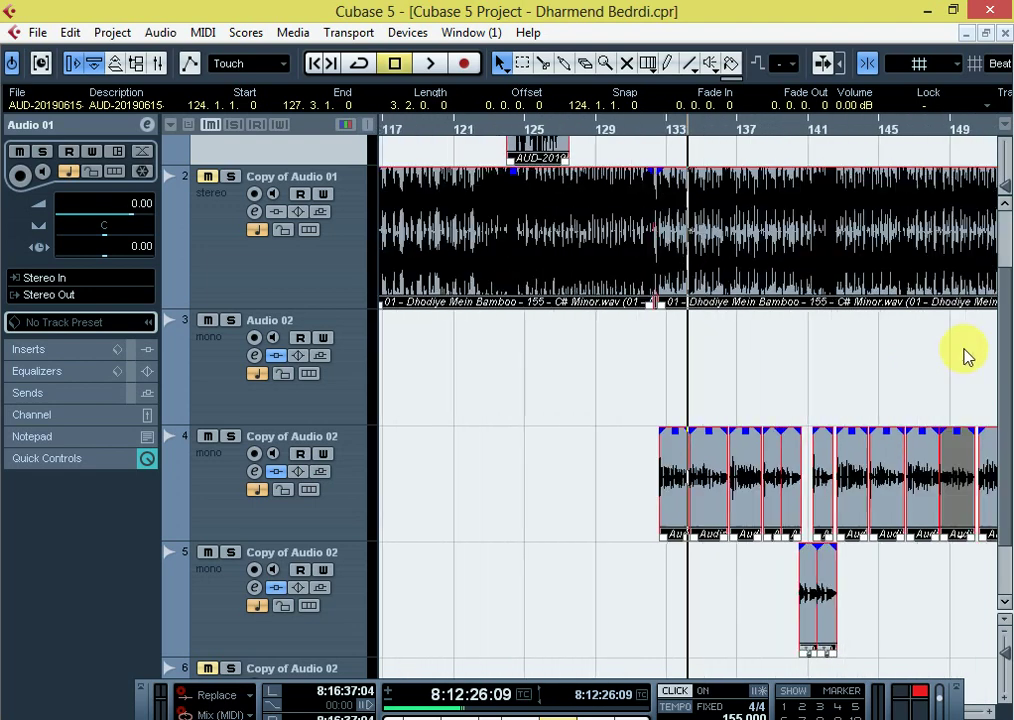
drag(838, 131, 808, 233)
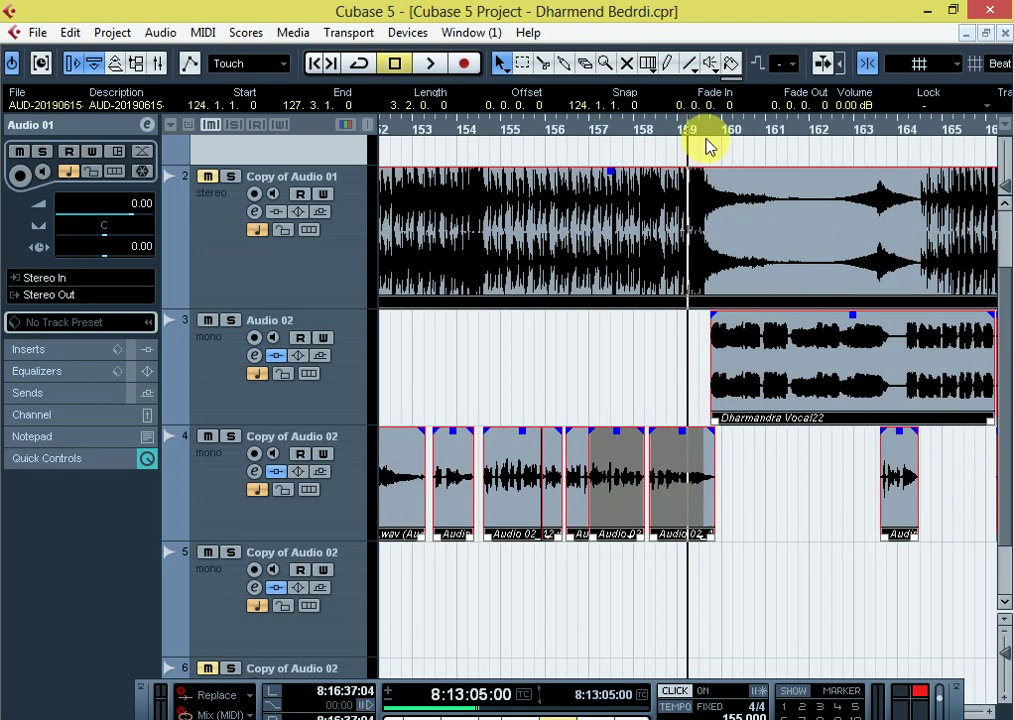
Step: Zoom back in near bar 132, before the Audio 02_03 clip, and raise the Transport panel
scroll(607, 208, down, 8)
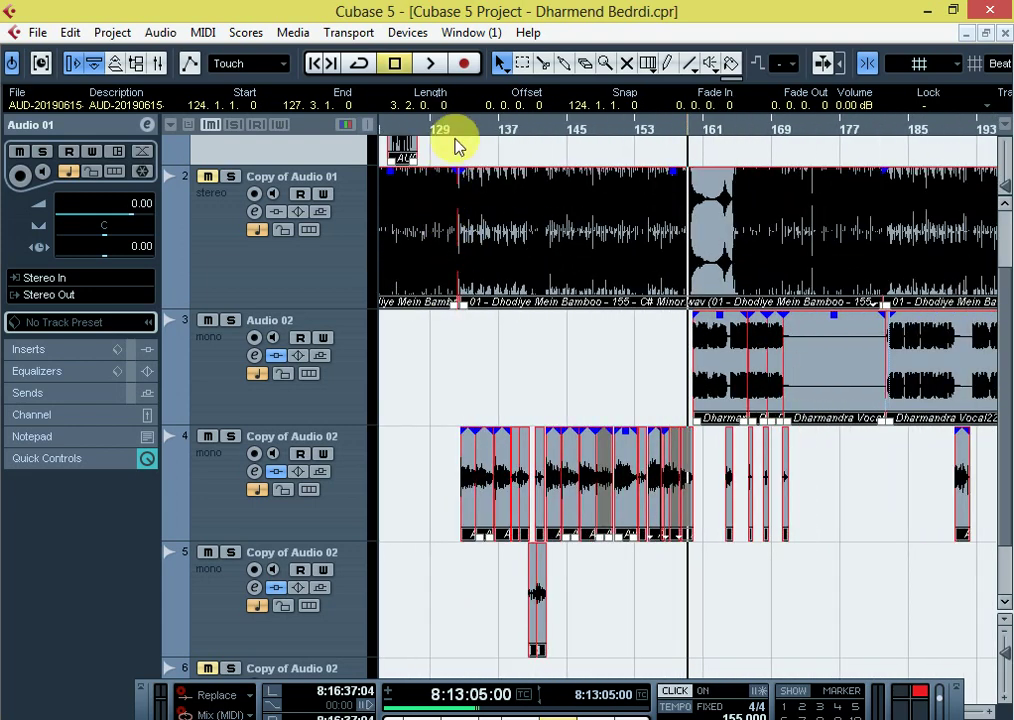
drag(460, 135, 705, 280)
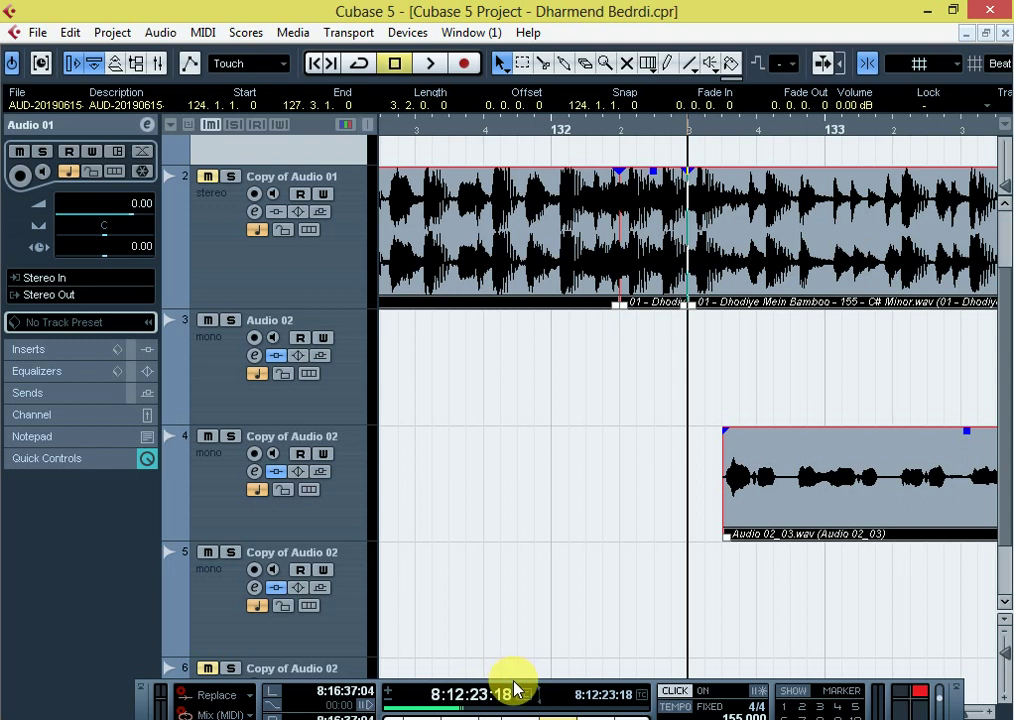
drag(515, 690, 516, 555)
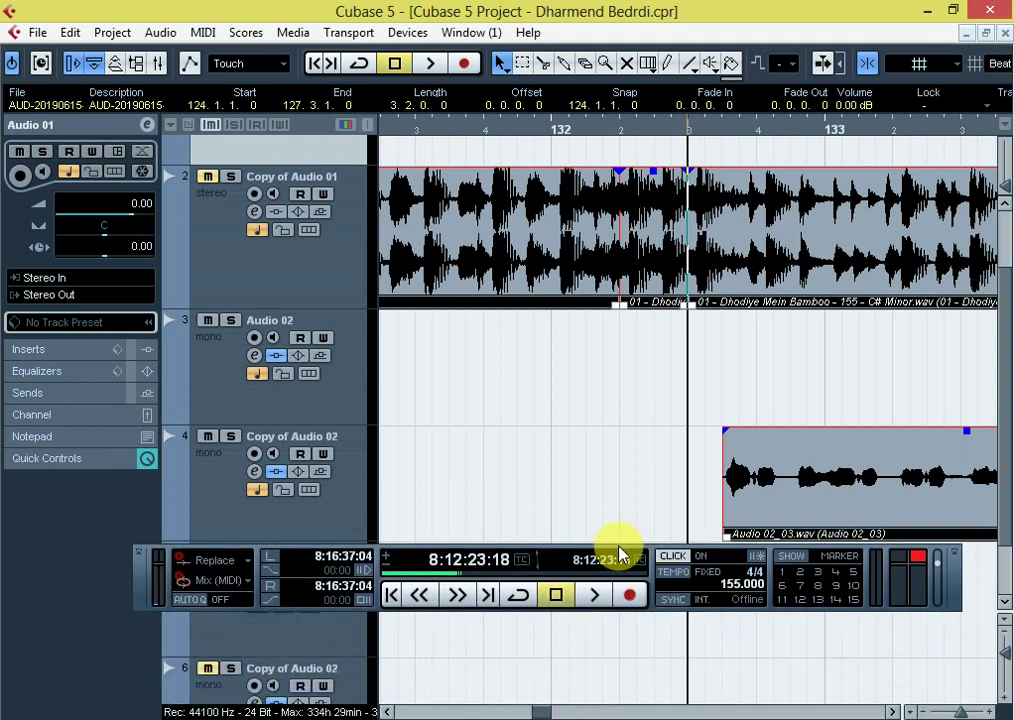
drag(616, 553, 626, 640)
Step: Check AutoTuneVST in Copy of Audio 02's channel settings, close it, and set playback just after bar 132
click(254, 471)
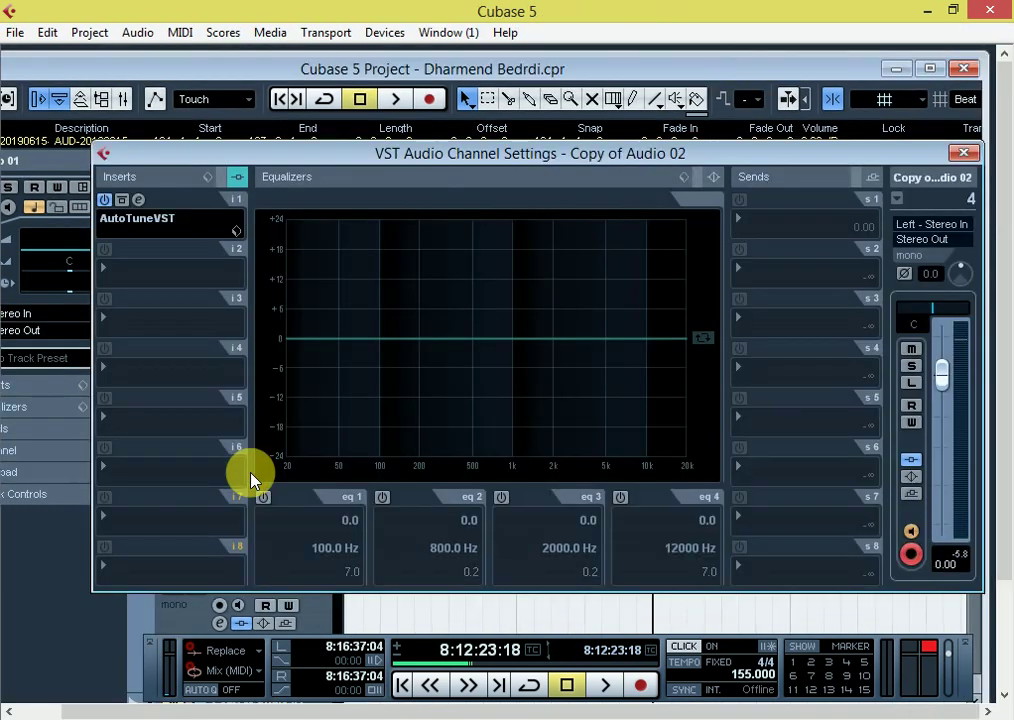
click(128, 199)
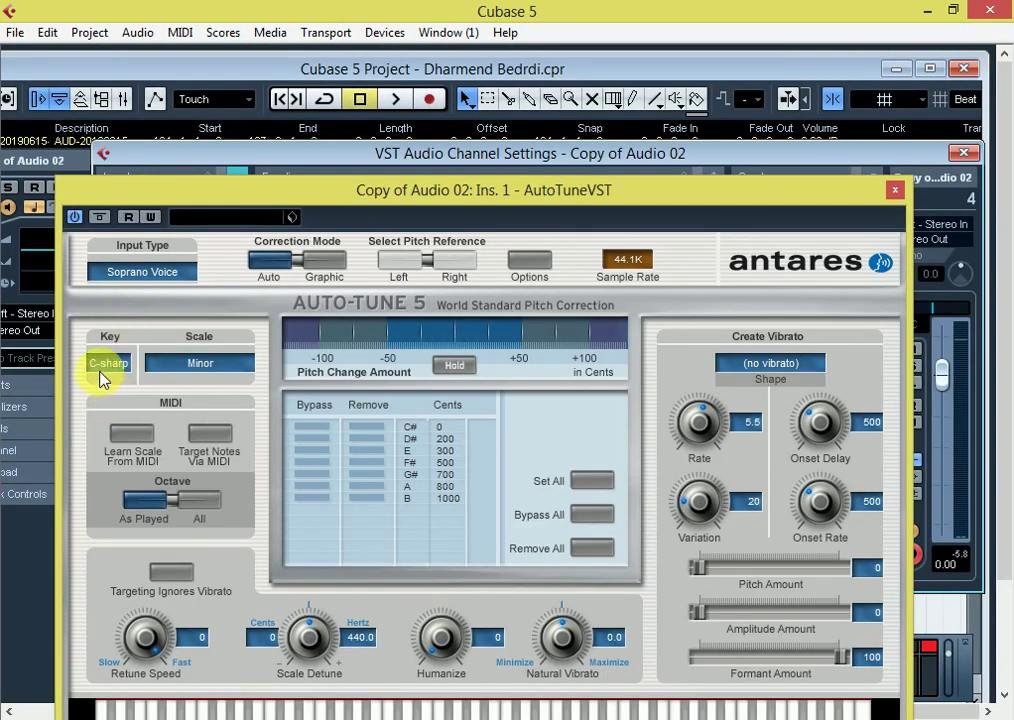
click(896, 189)
click(962, 154)
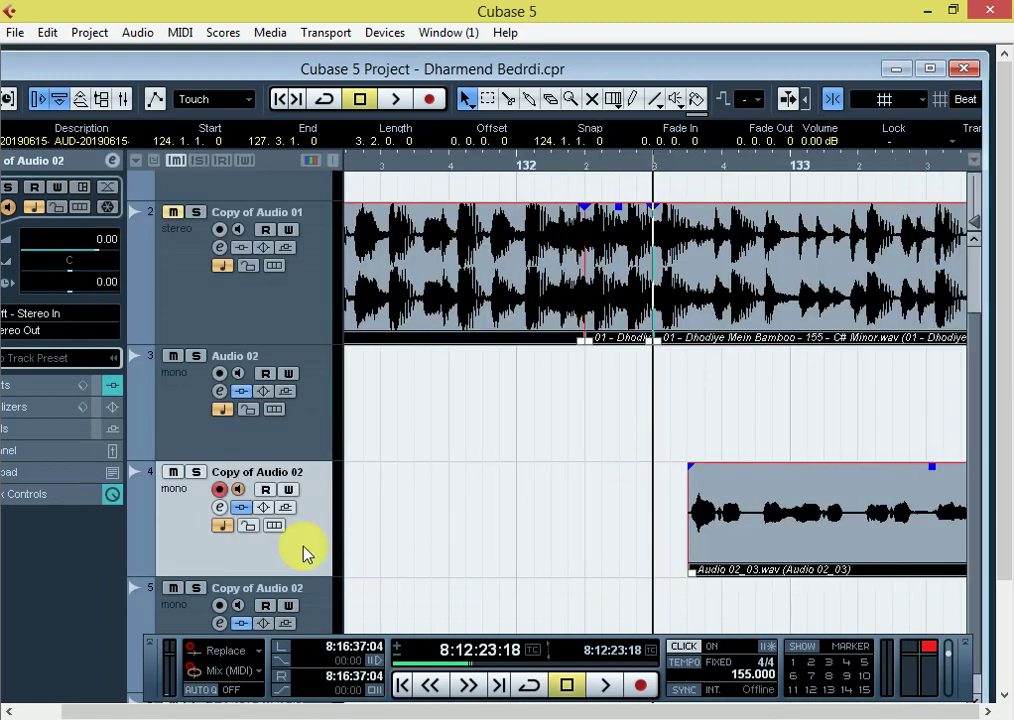
click(220, 507)
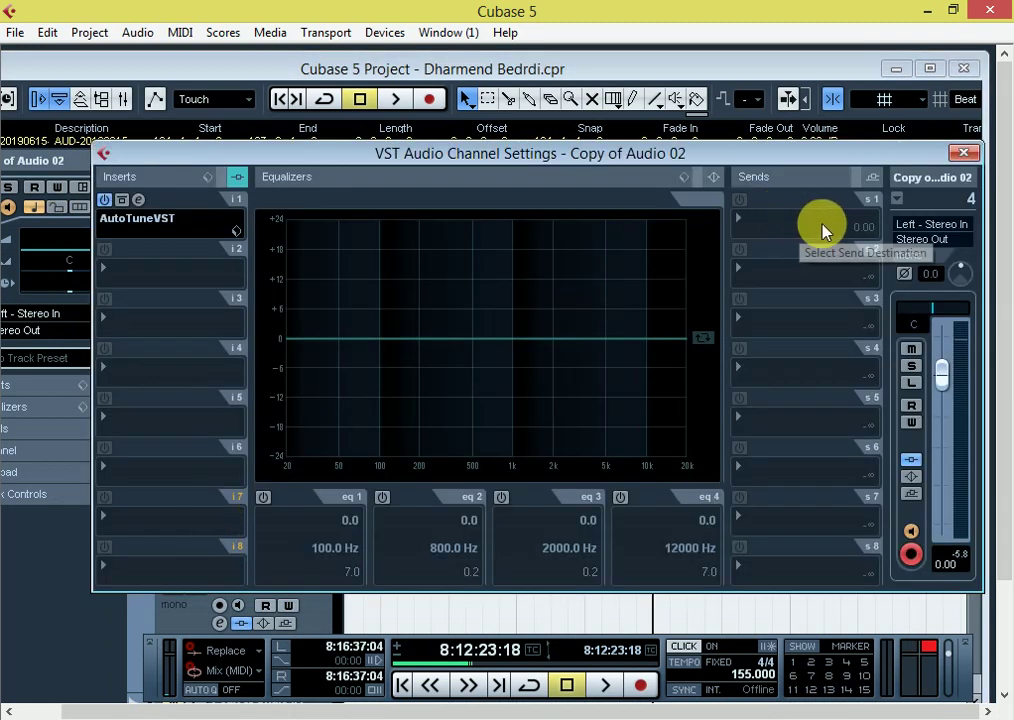
click(962, 154)
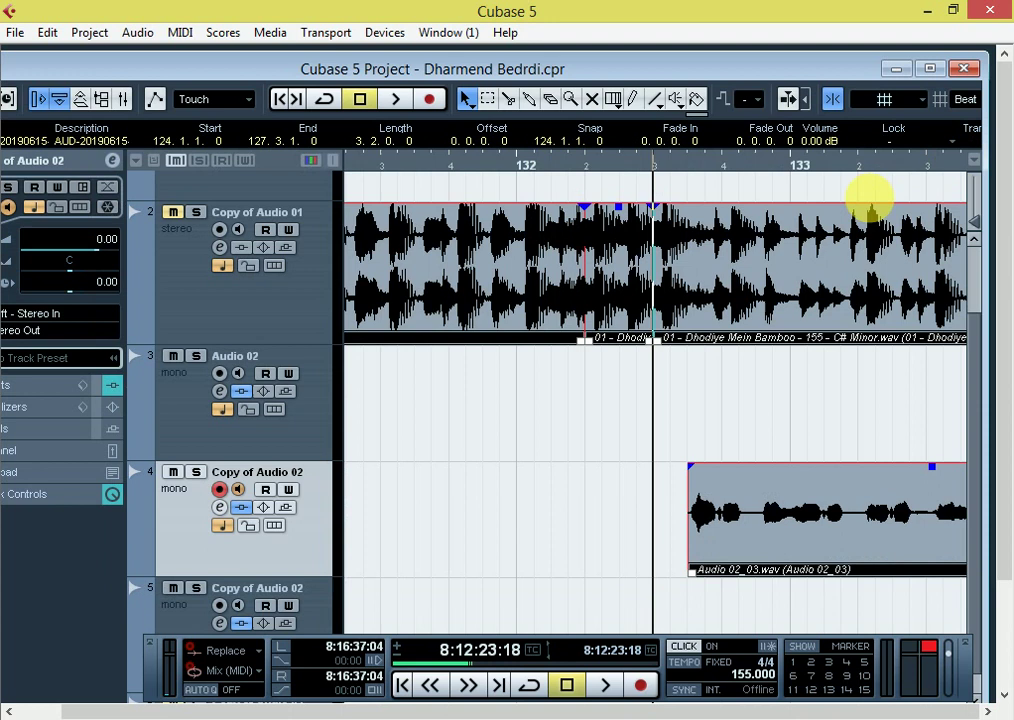
click(690, 165)
Step: Play the mix from bar 132 while zooming out, then restart playback from bar 160
key(space)
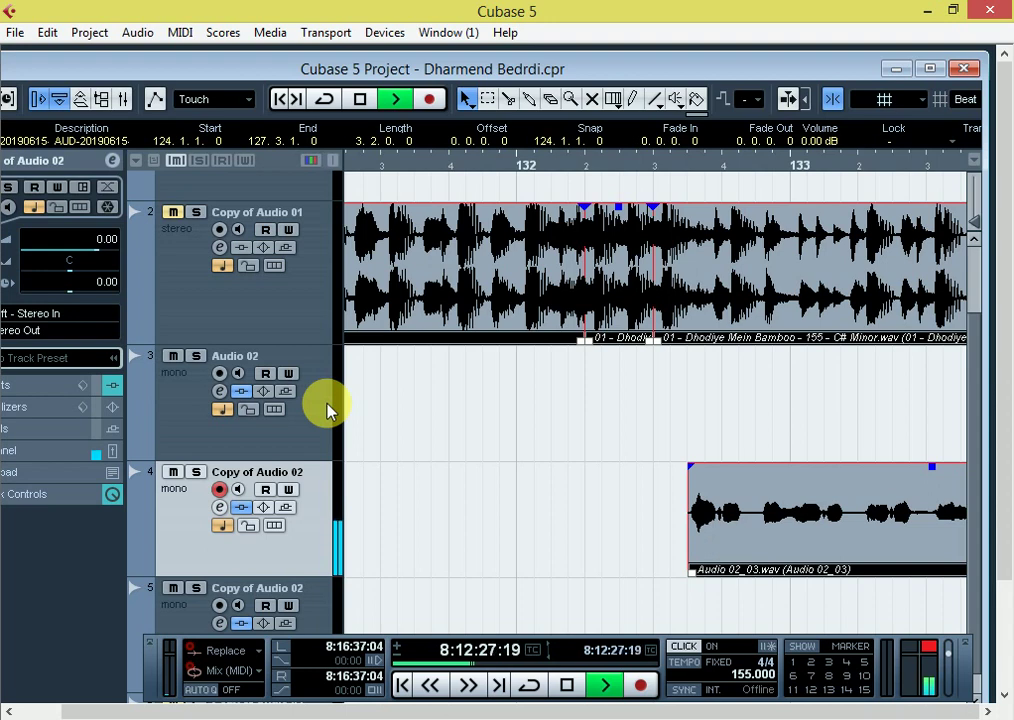
key(g)
key(g)
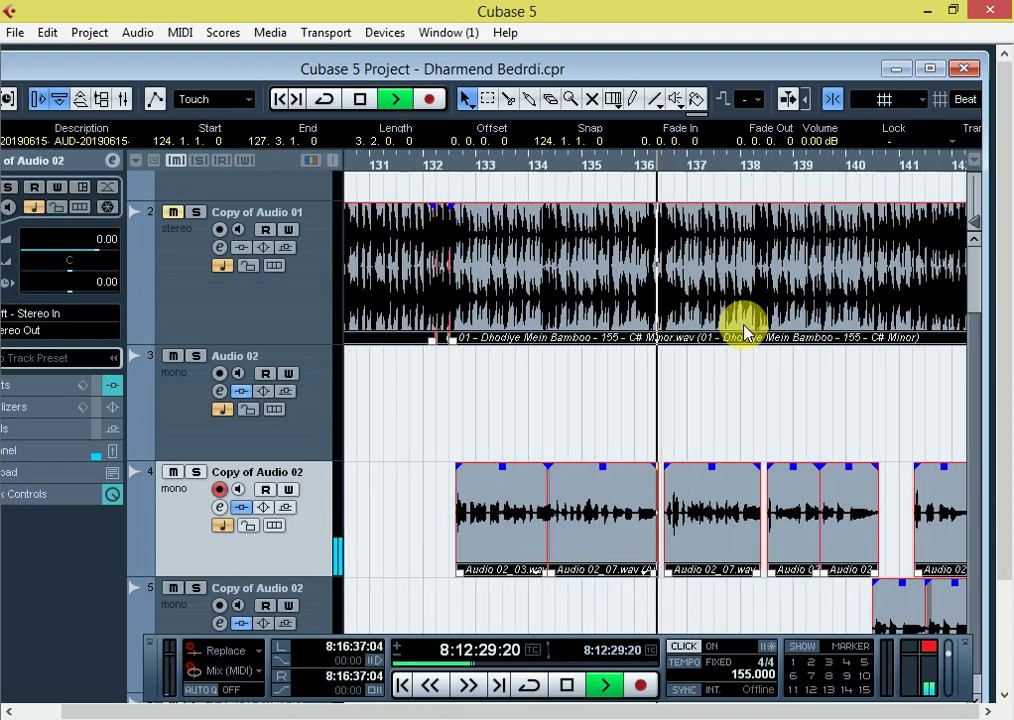
key(g)
key(g)
key(g)
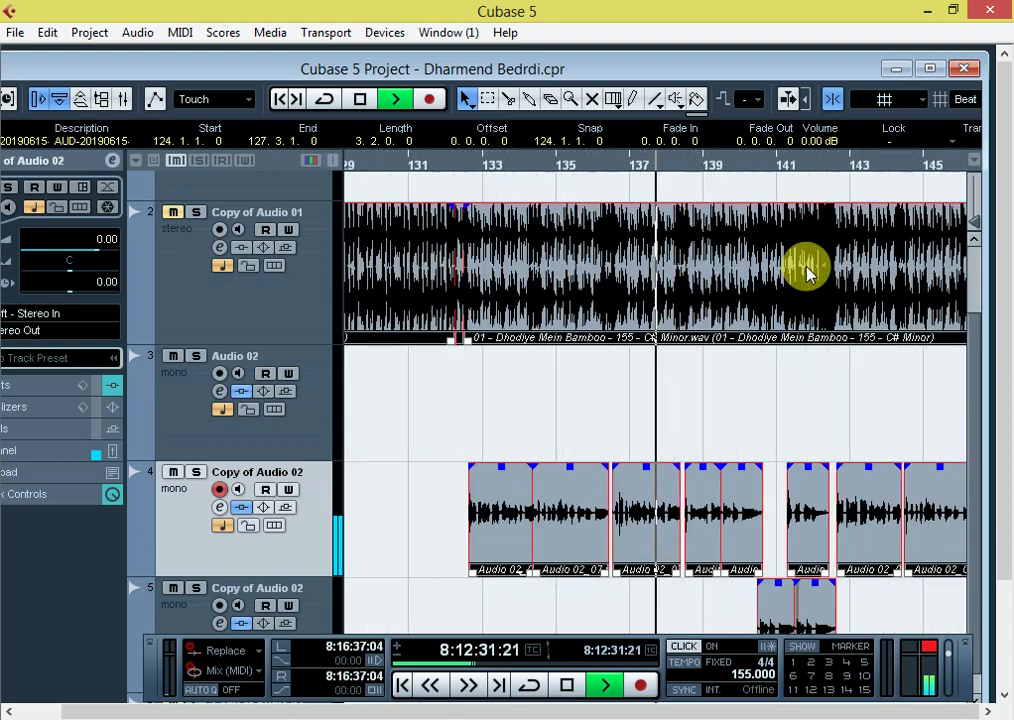
key(h)
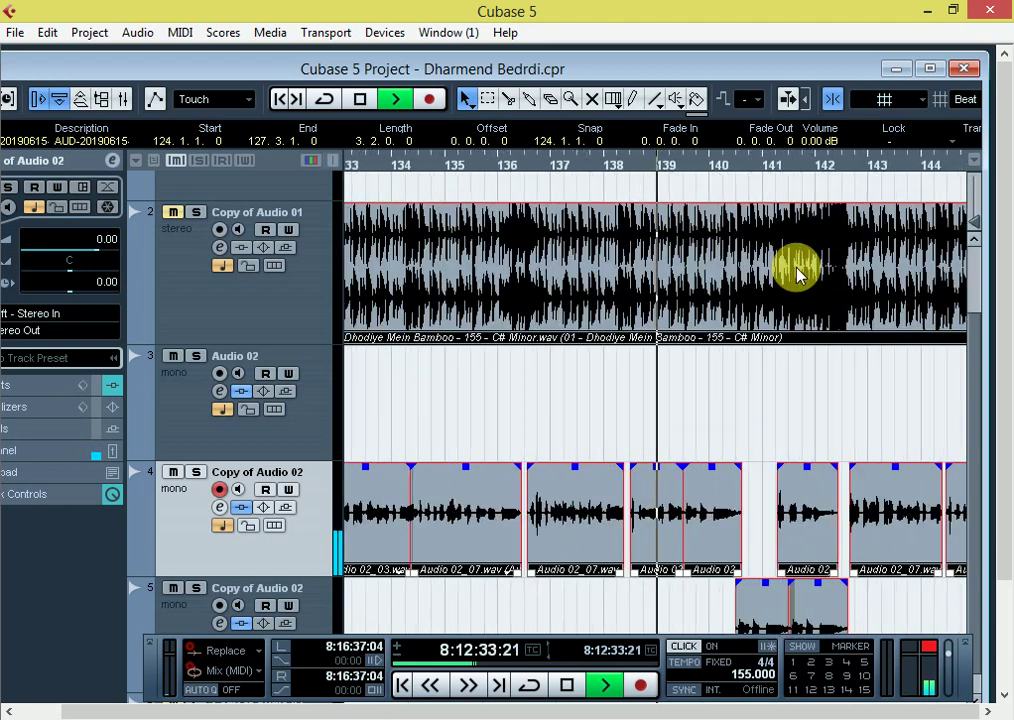
key(g)
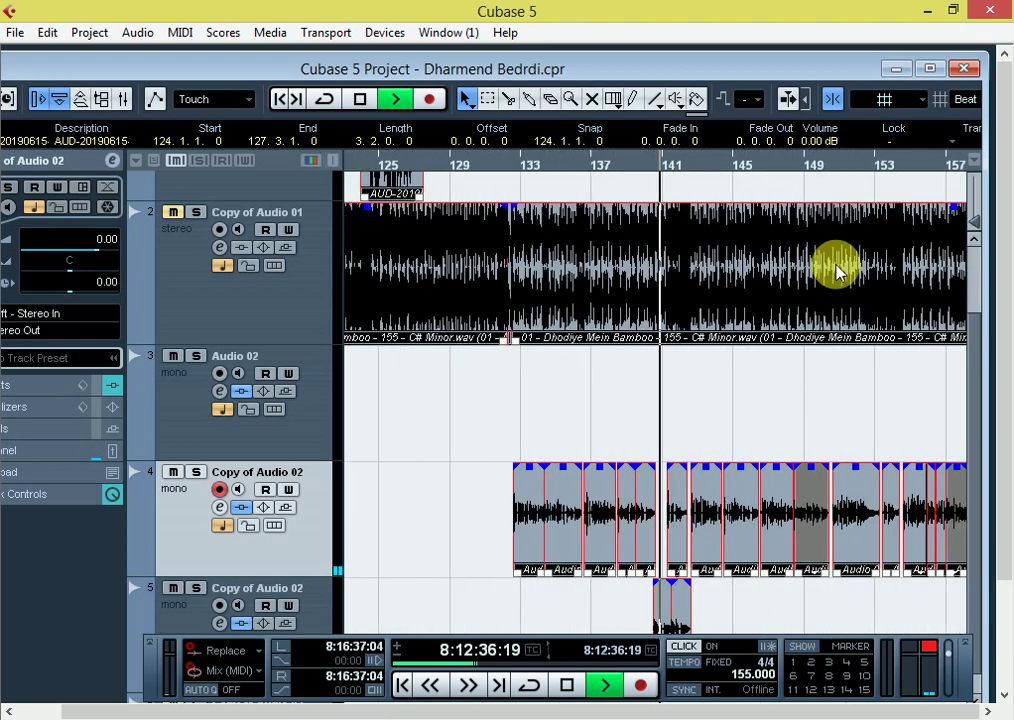
key(space)
key(g)
key(g)
key(g)
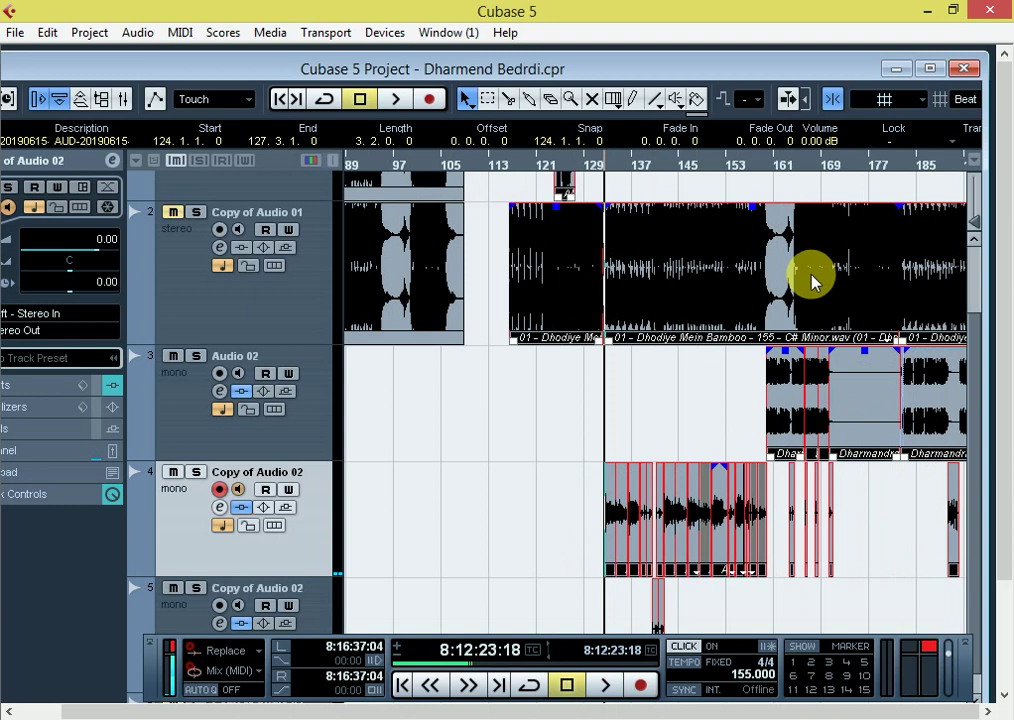
click(765, 172)
key(space)
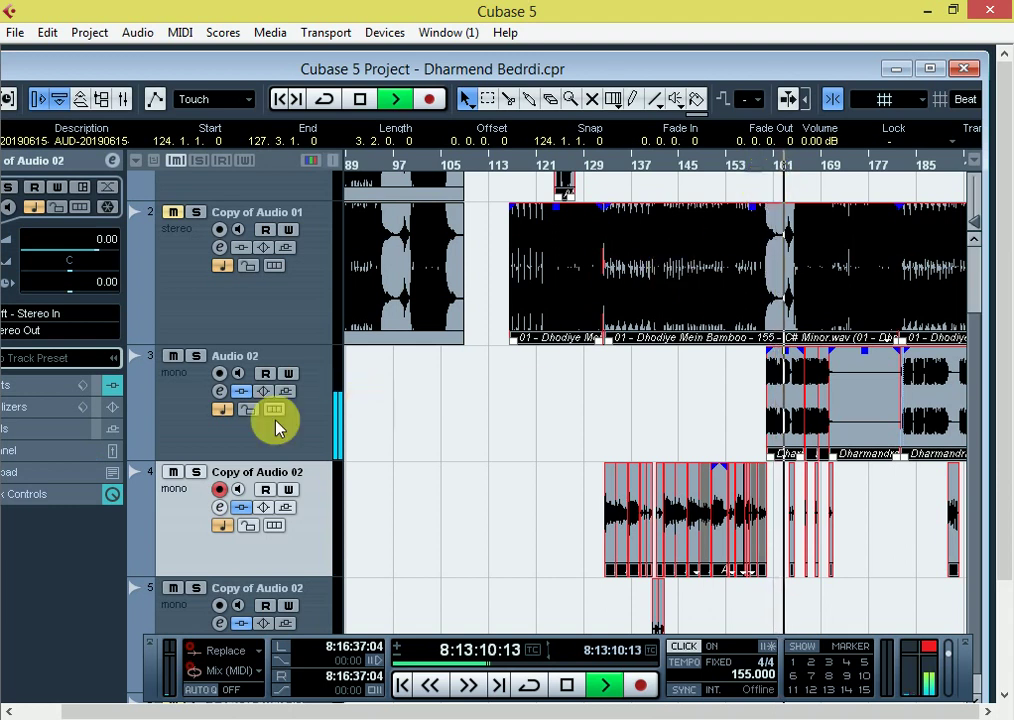
Step: Disarm recording on Audio 02, stop playback, and set the position near bar 125
click(190, 420)
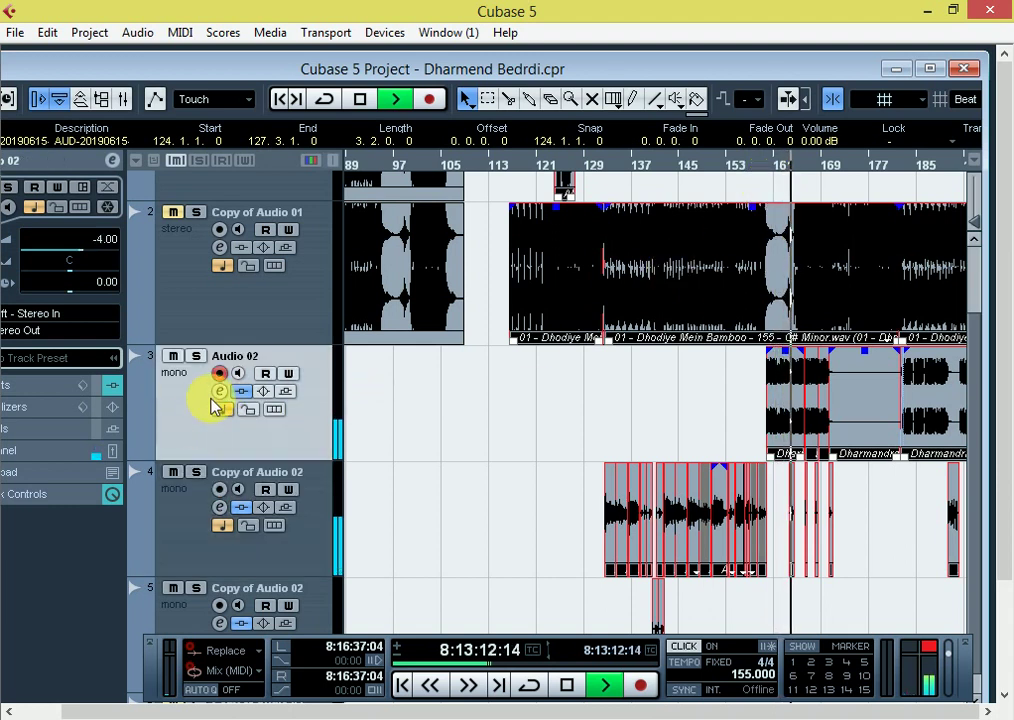
click(220, 379)
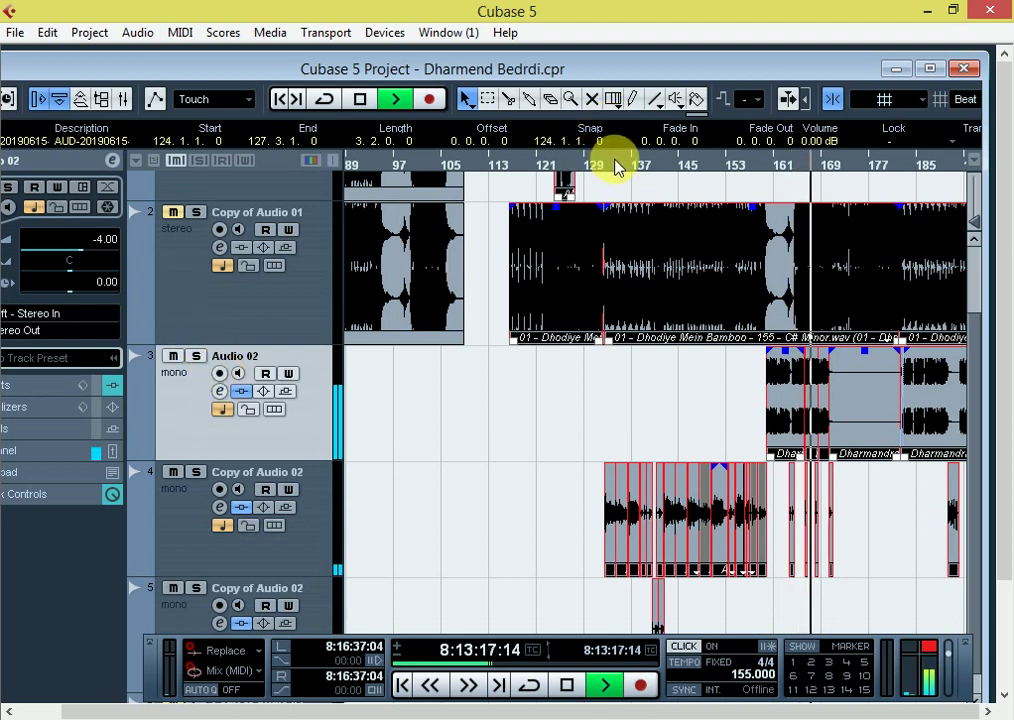
key(space)
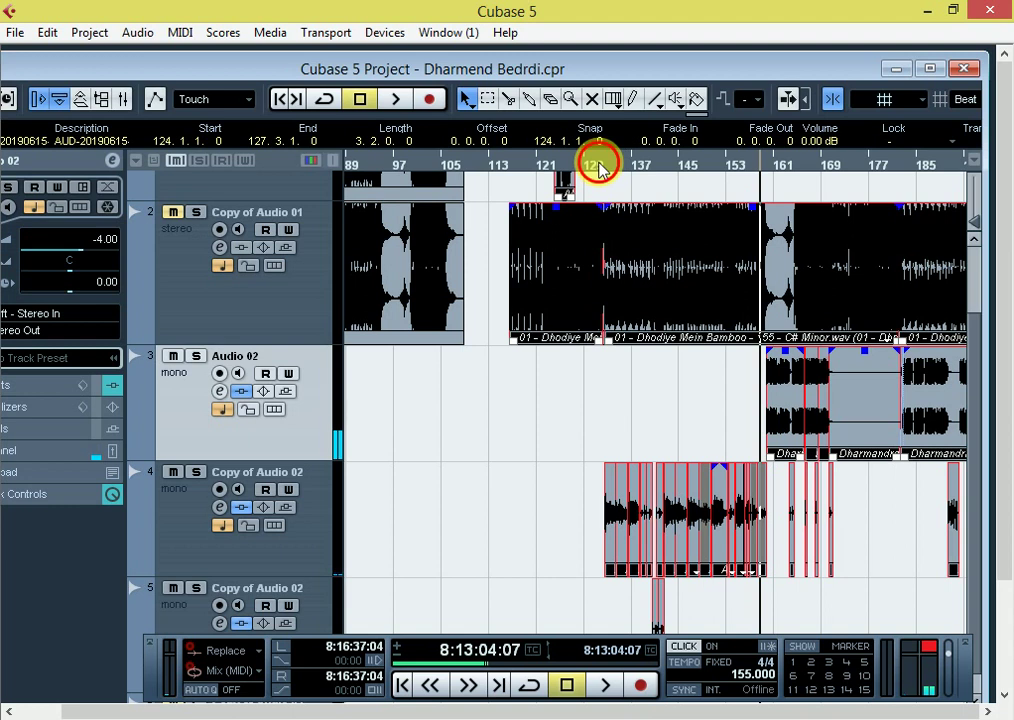
click(598, 165)
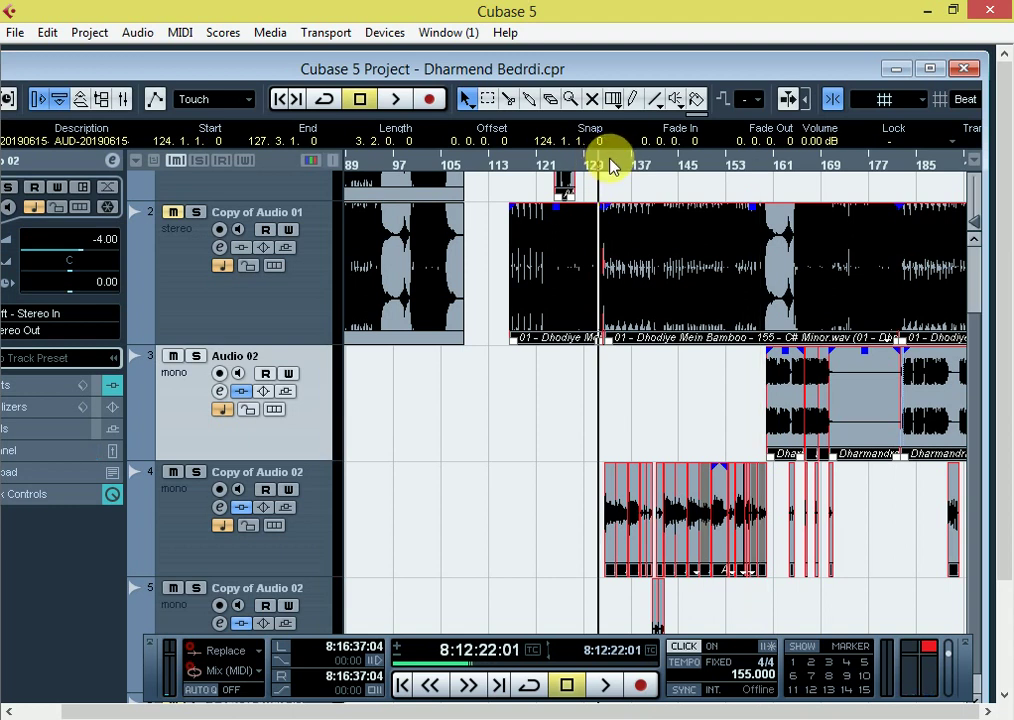
drag(612, 165, 606, 165)
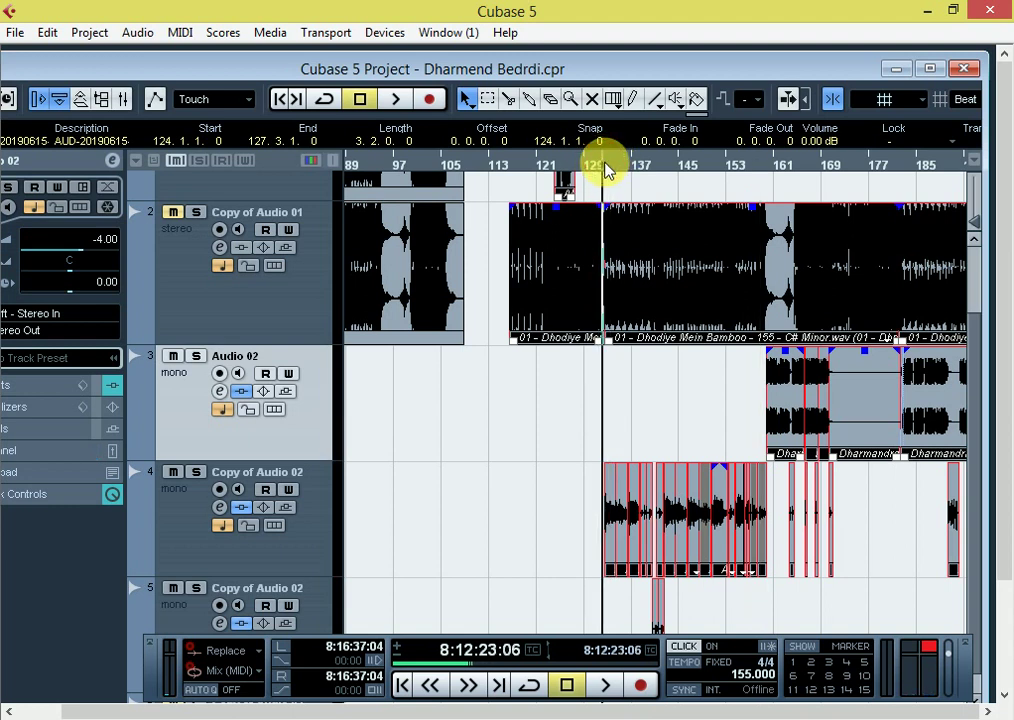
click(607, 165)
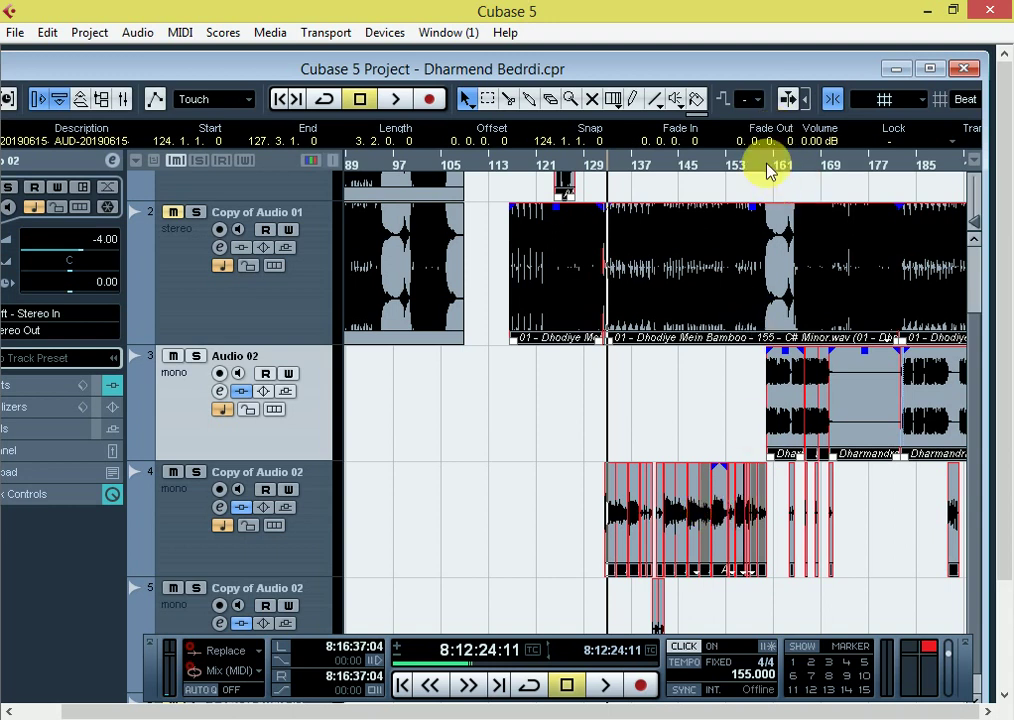
Step: Maximize the project window and zoom in with the playback position near bar 132
click(930, 69)
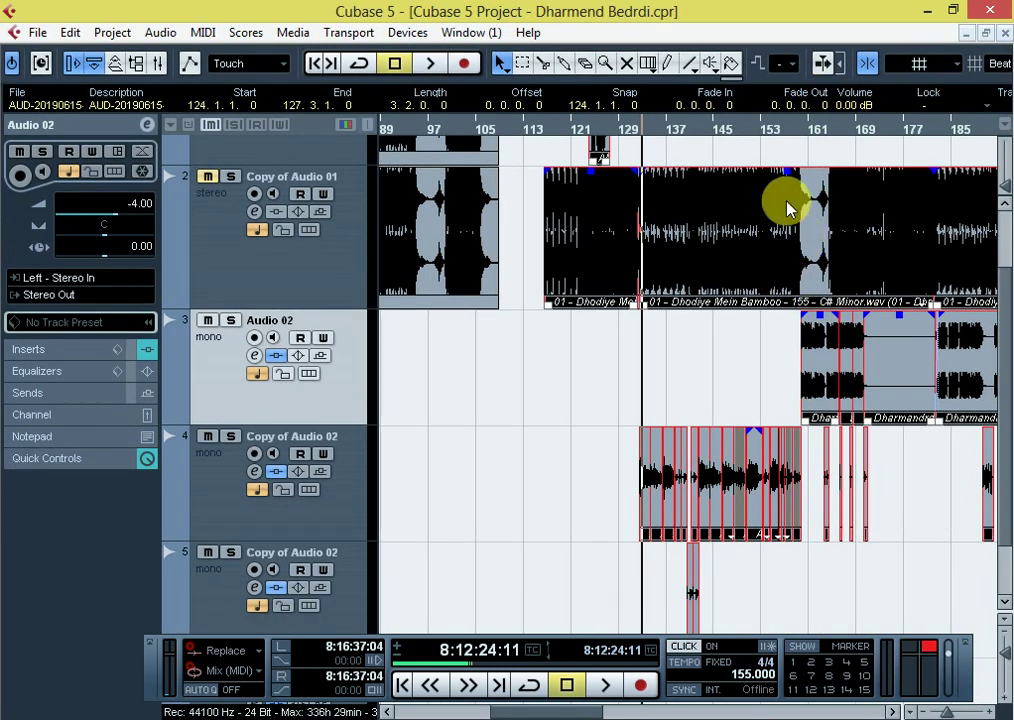
click(802, 135)
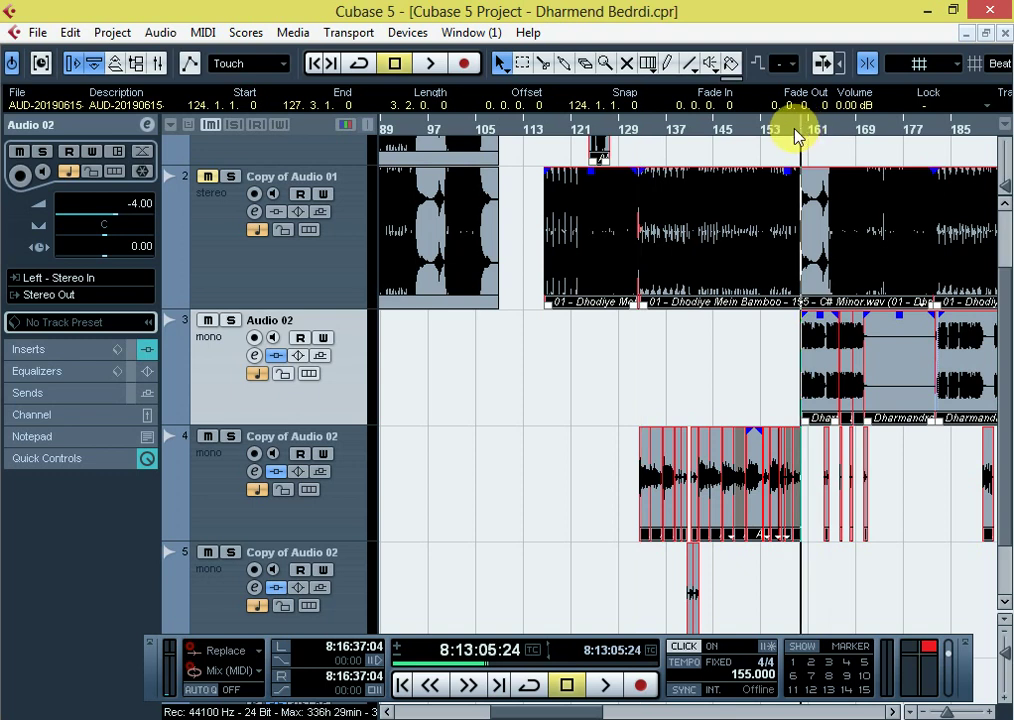
key(h)
key(h)
key(h)
key(h)
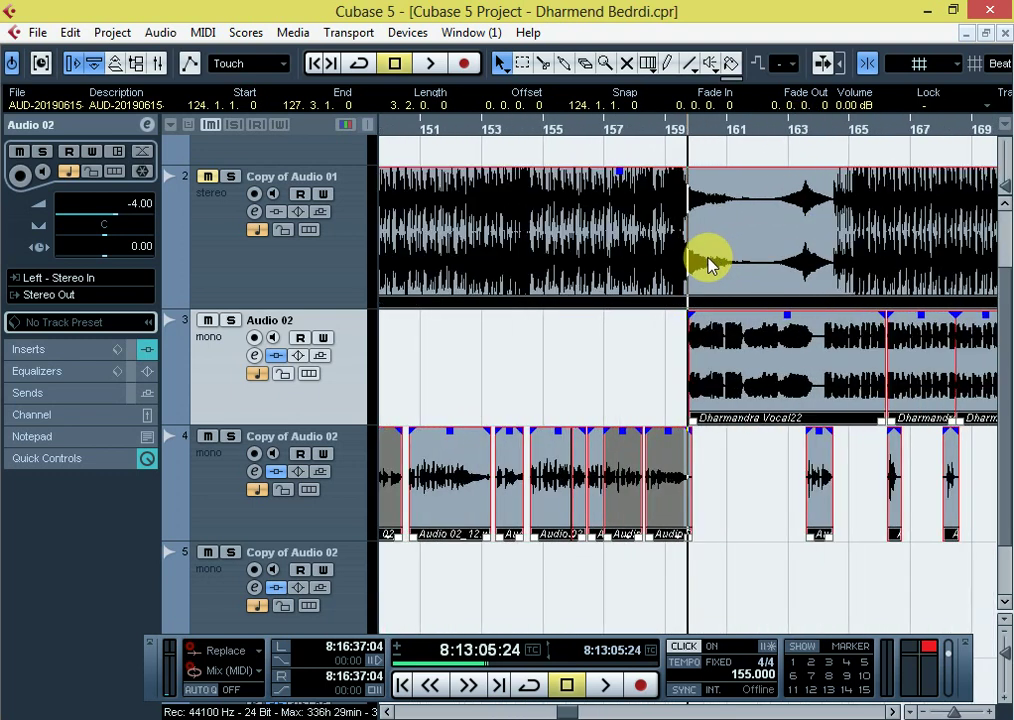
key(h)
key(h)
key(g)
key(g)
key(g)
key(g)
key(g)
key(g)
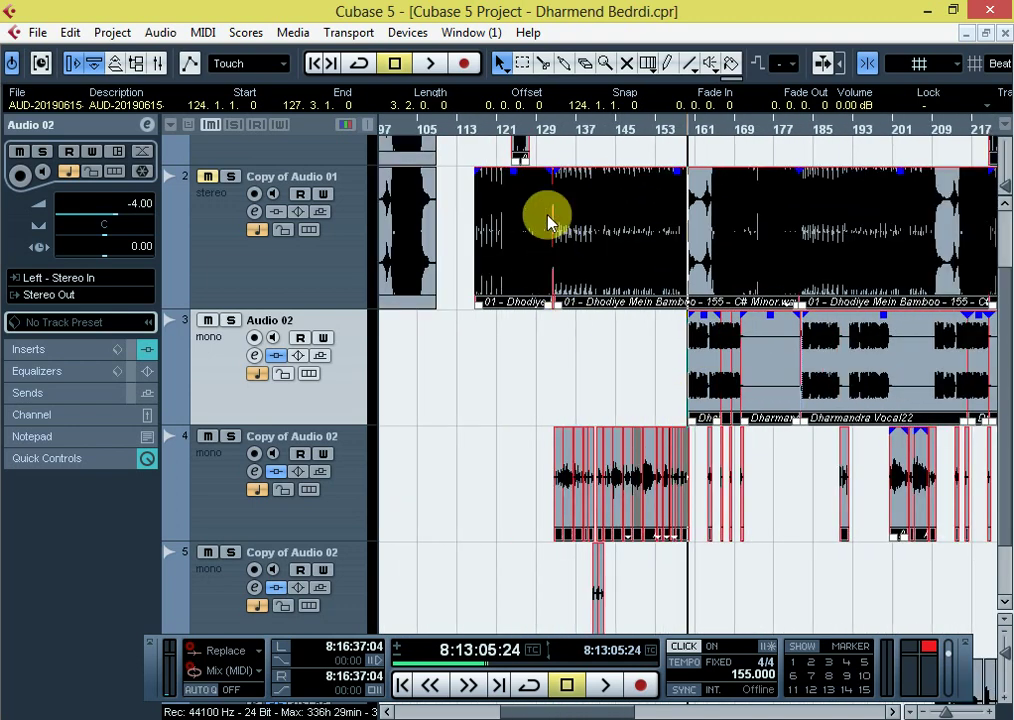
click(556, 134)
key(h)
key(h)
key(h)
key(h)
key(h)
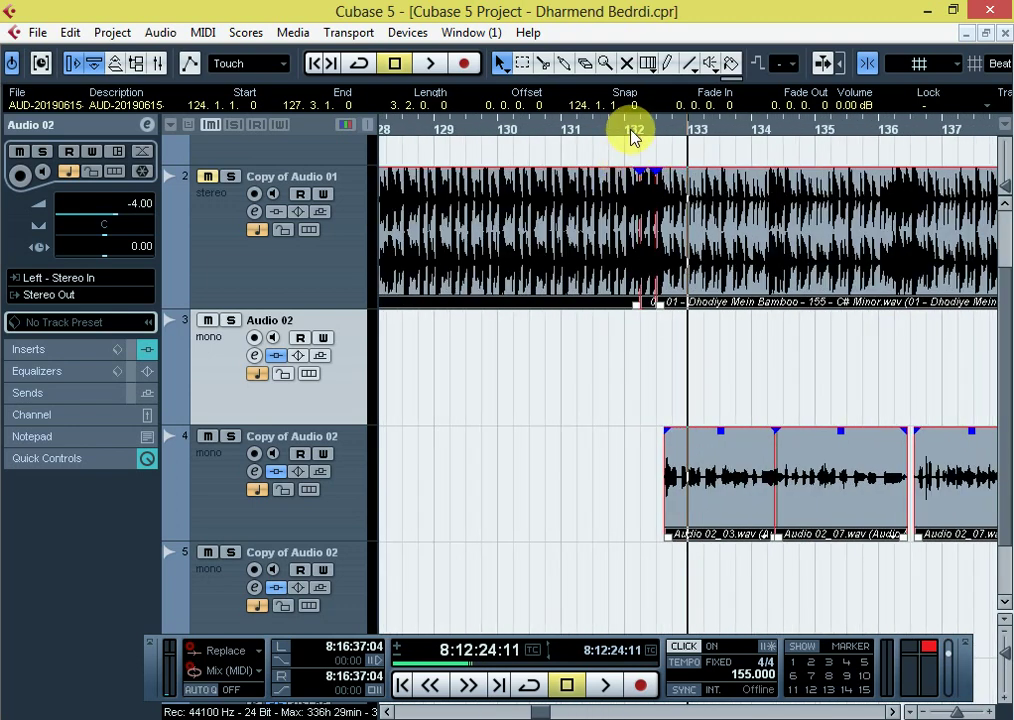
click(653, 128)
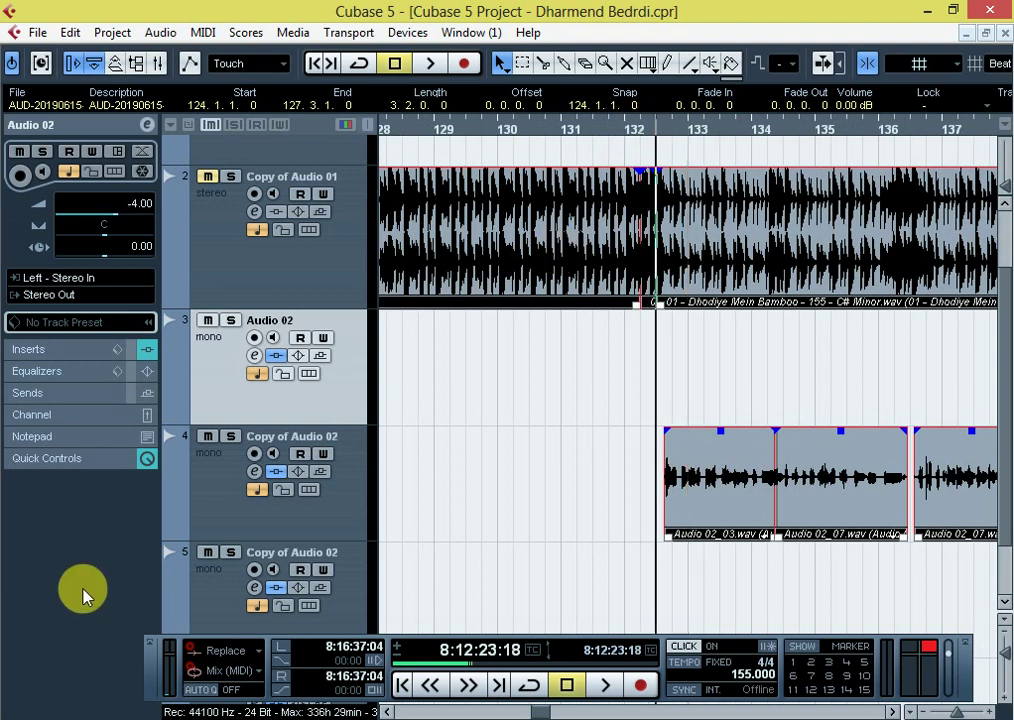
Step: Load a Dynamics > Compressor into insert slot 2 of Copy of Audio 02's channel settings
click(255, 473)
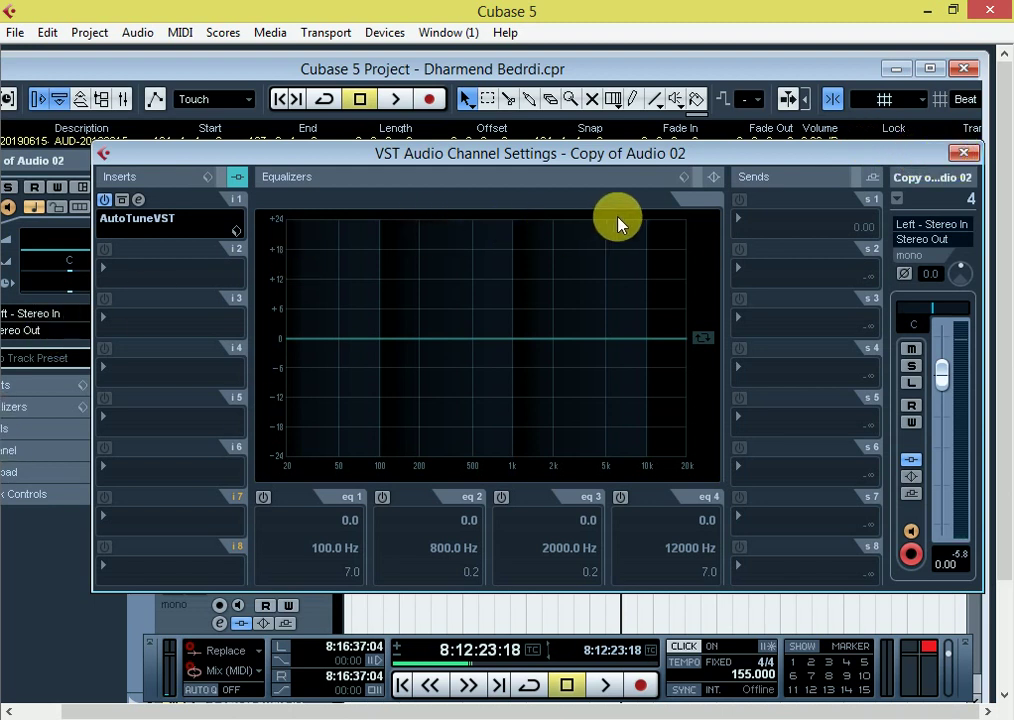
click(123, 268)
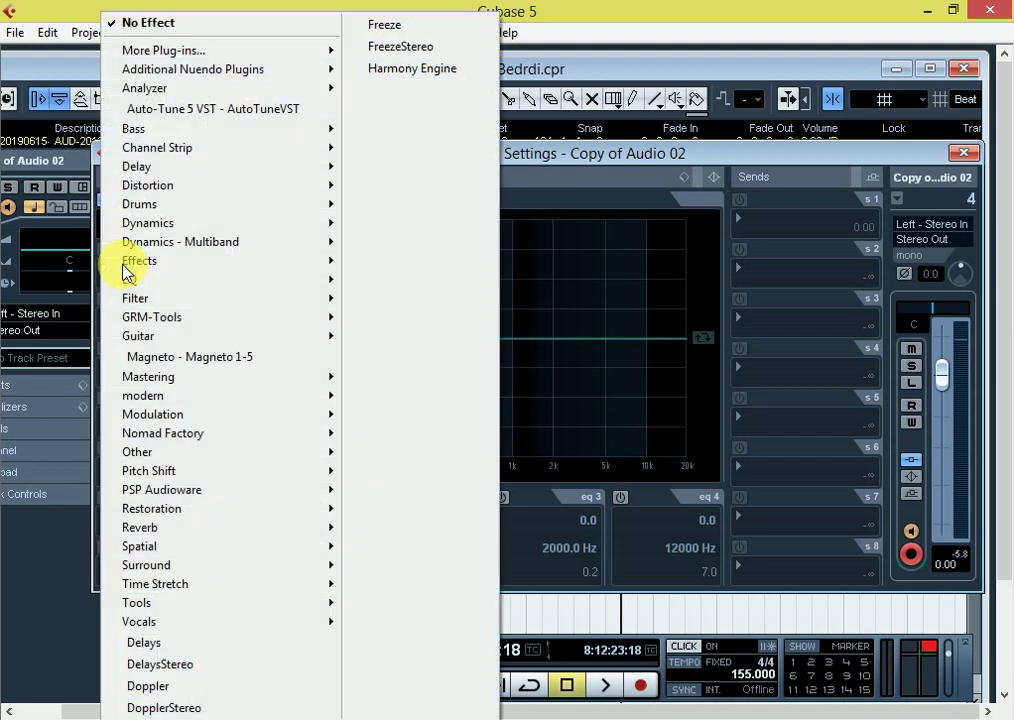
mouse_move(165, 228)
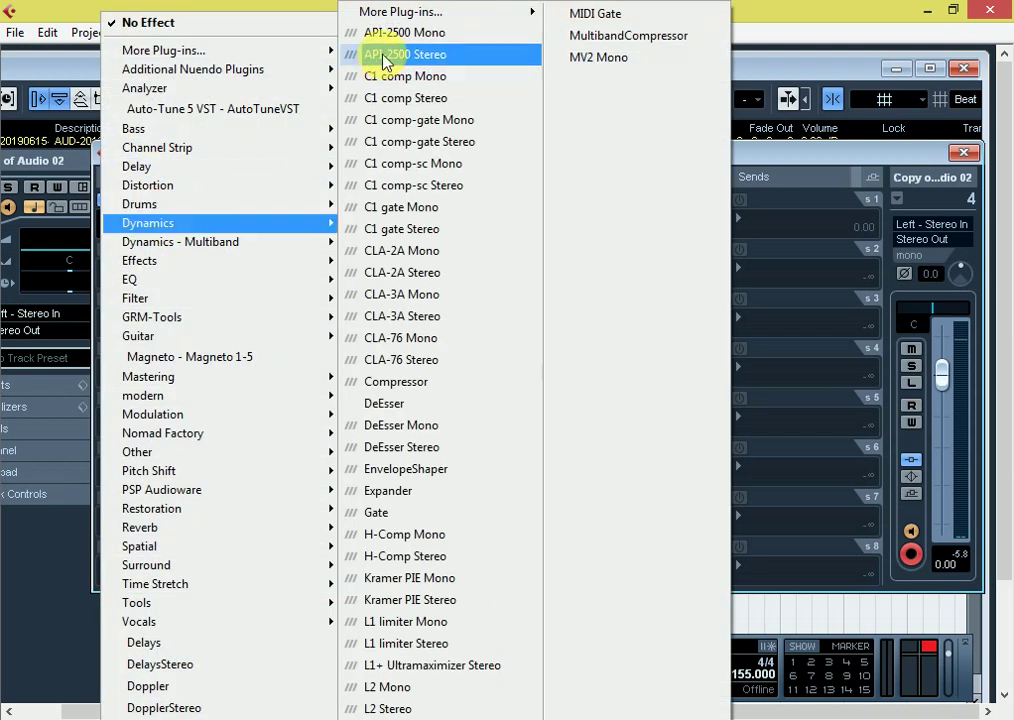
mouse_move(419, 13)
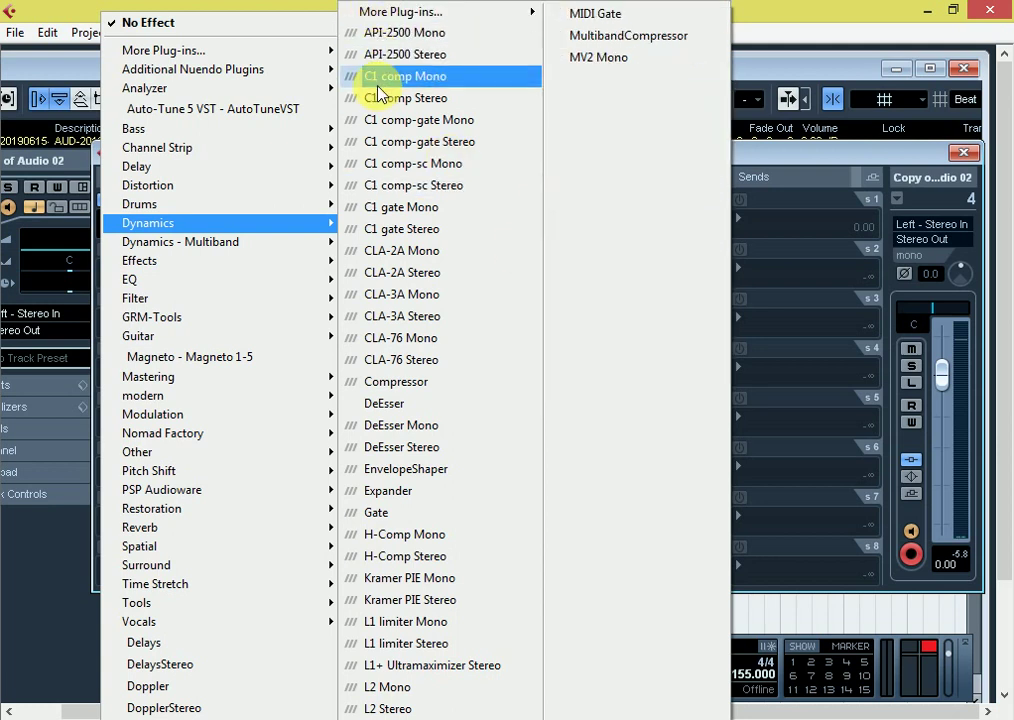
click(417, 384)
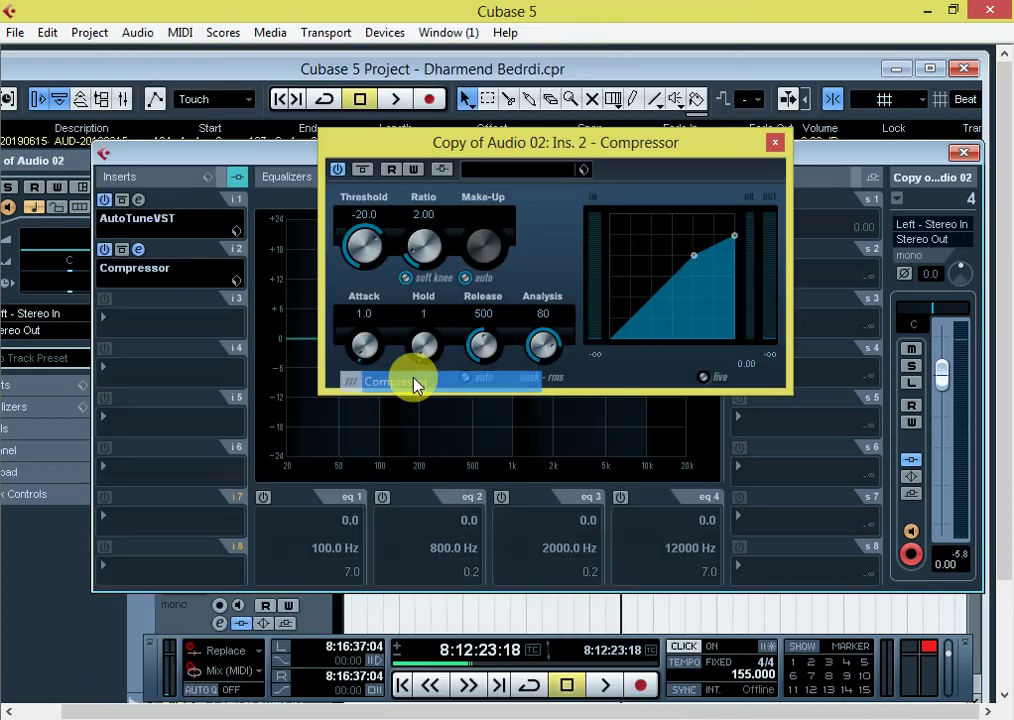
Step: Load the Compressor's Backing Vocals 1 preset and play the vocal briefly to audition it
click(517, 172)
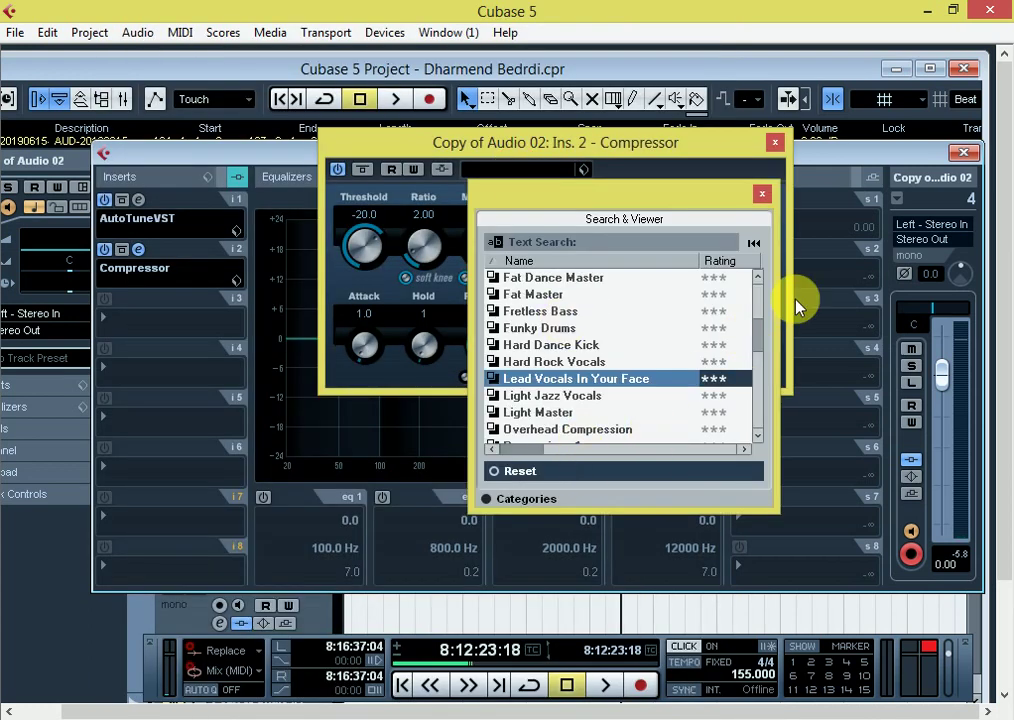
drag(755, 337, 787, 292)
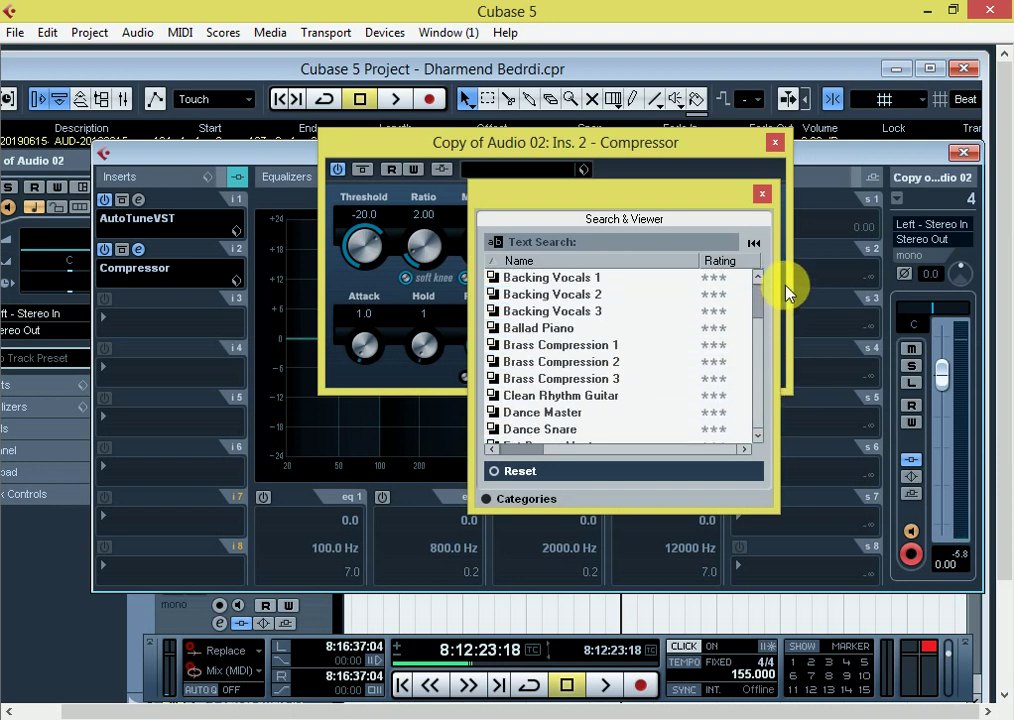
double_click(580, 279)
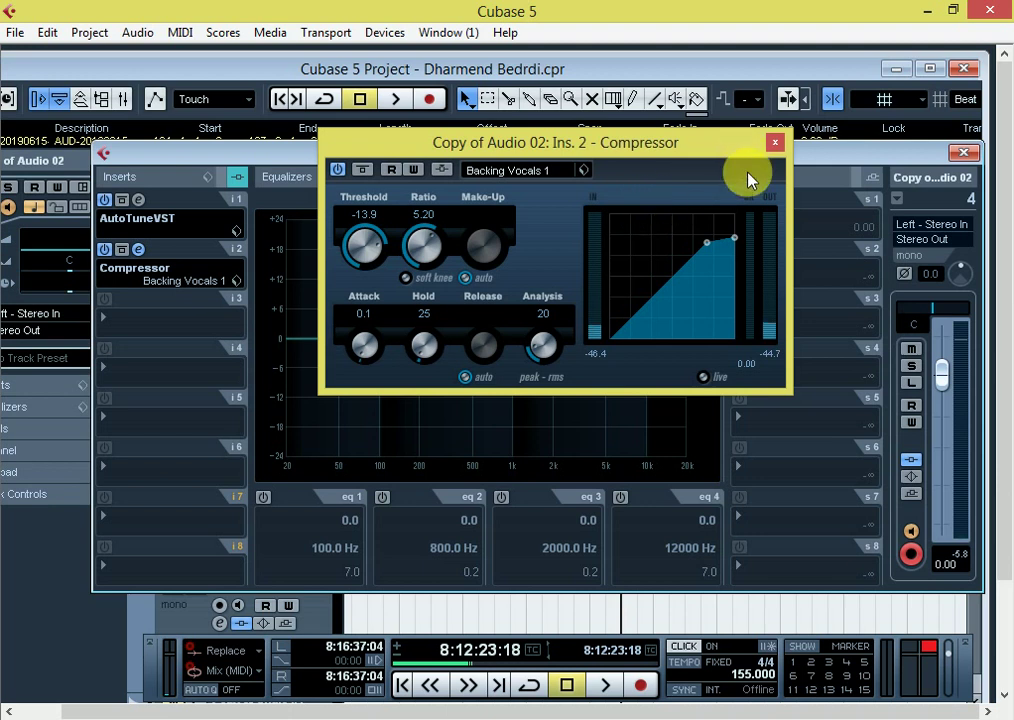
key(space)
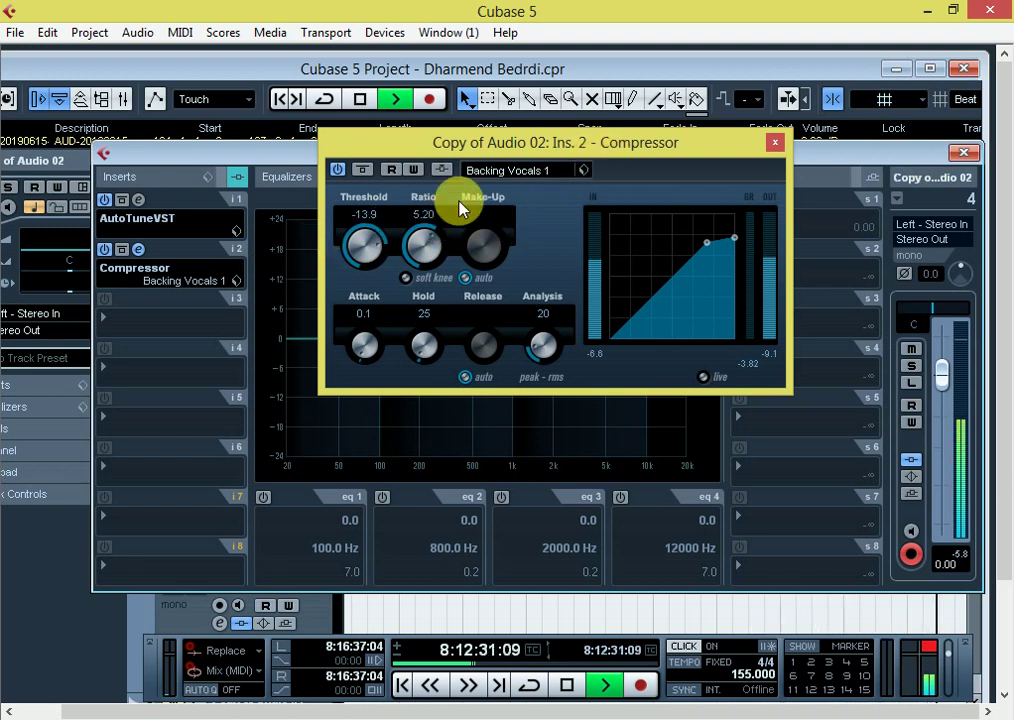
key(space)
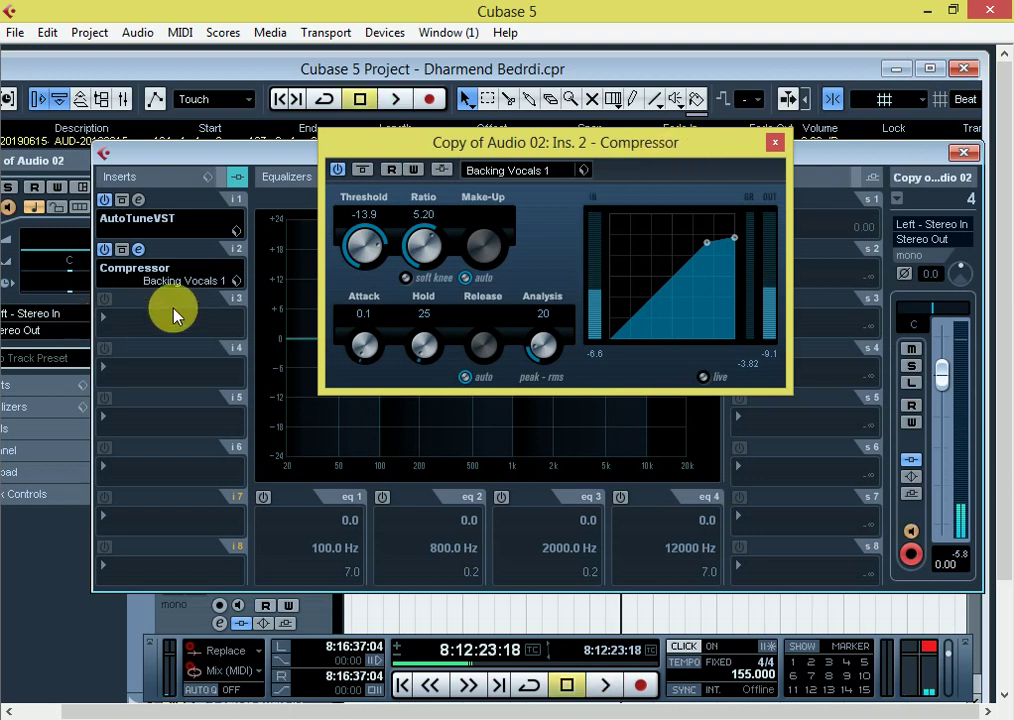
Step: Add DeEsser Mono to insert 3 with threshold -27.6 and the sidechain filter on
click(147, 322)
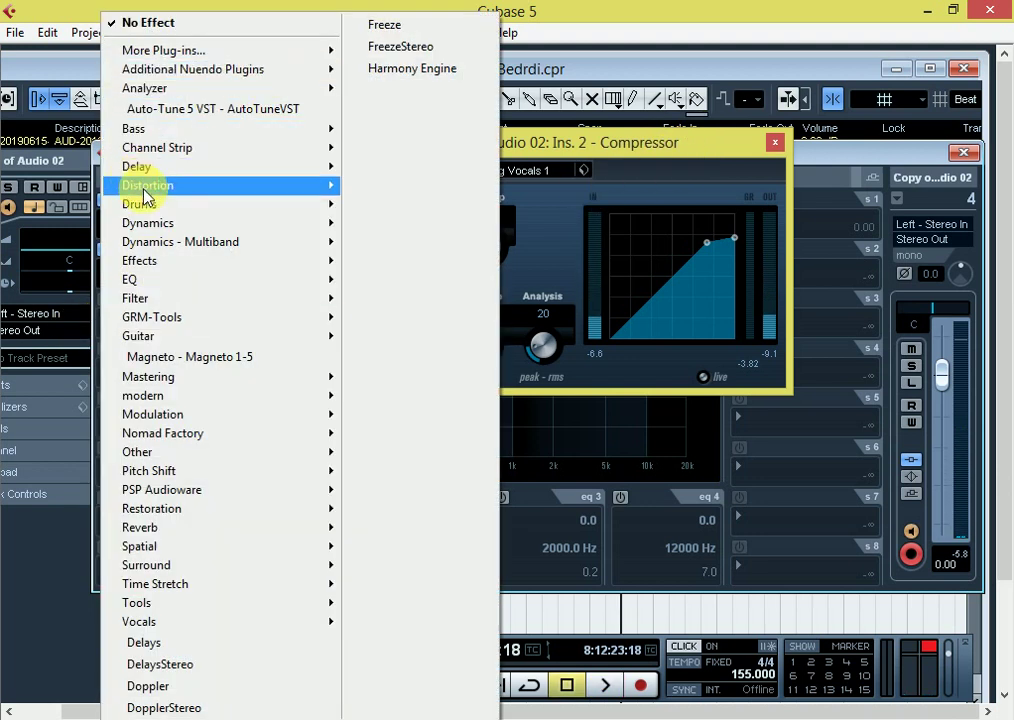
mouse_move(157, 224)
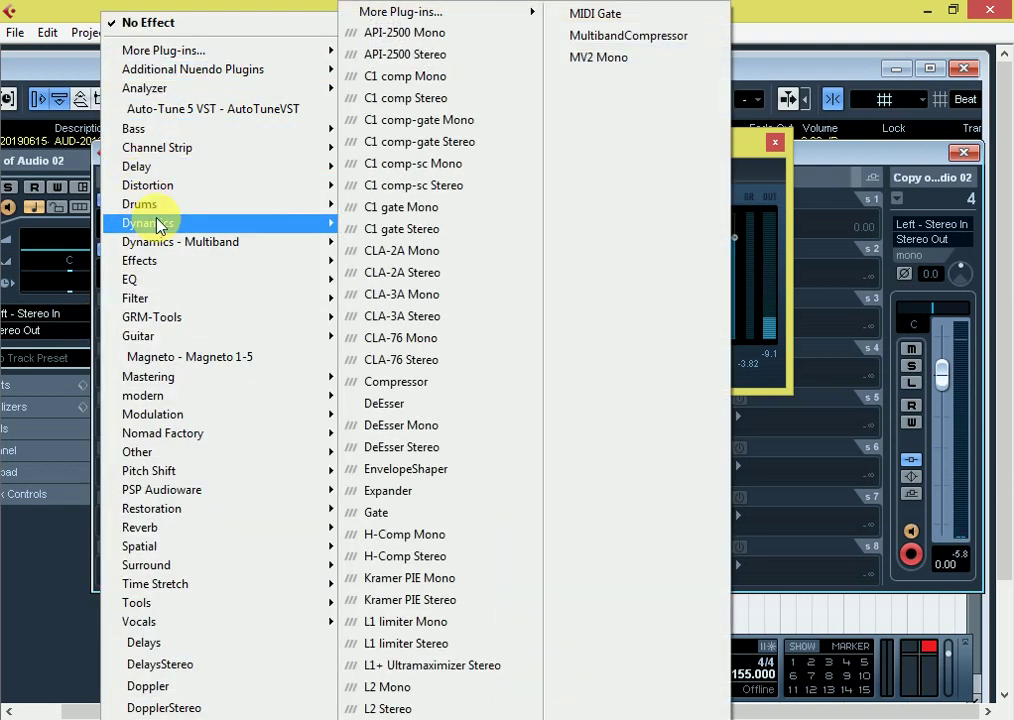
click(424, 428)
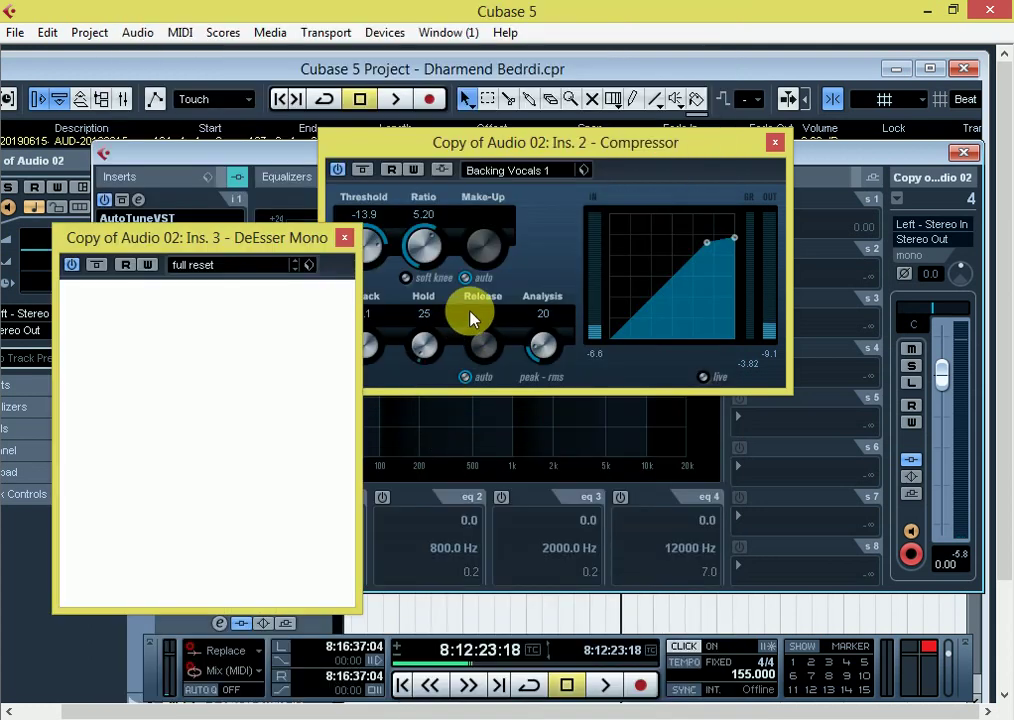
drag(165, 347, 165, 411)
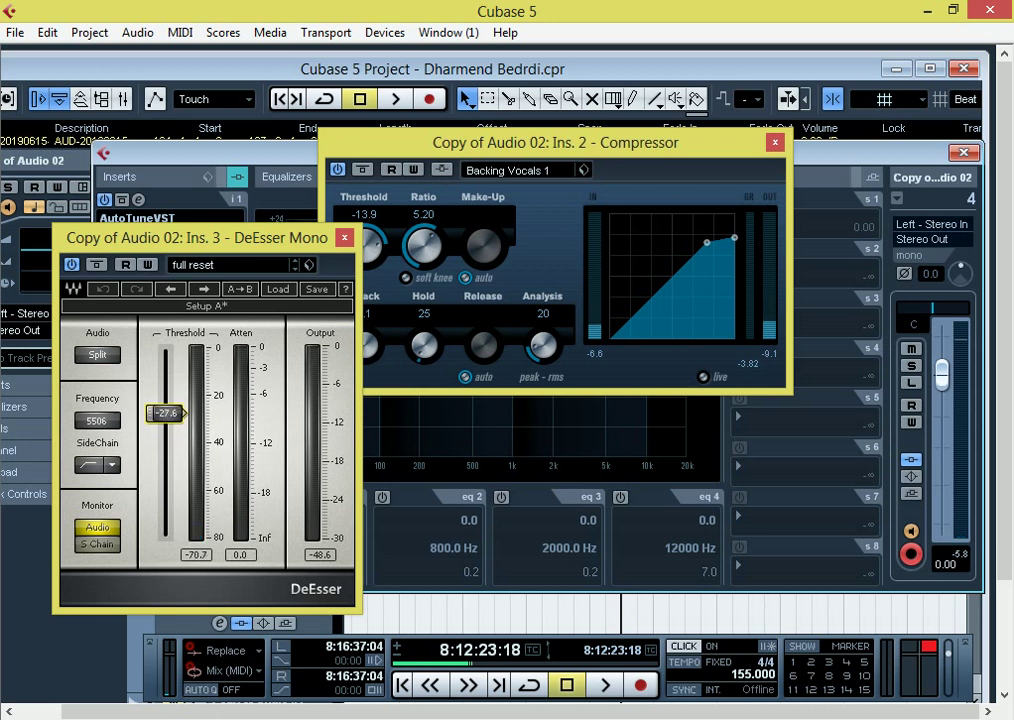
click(84, 467)
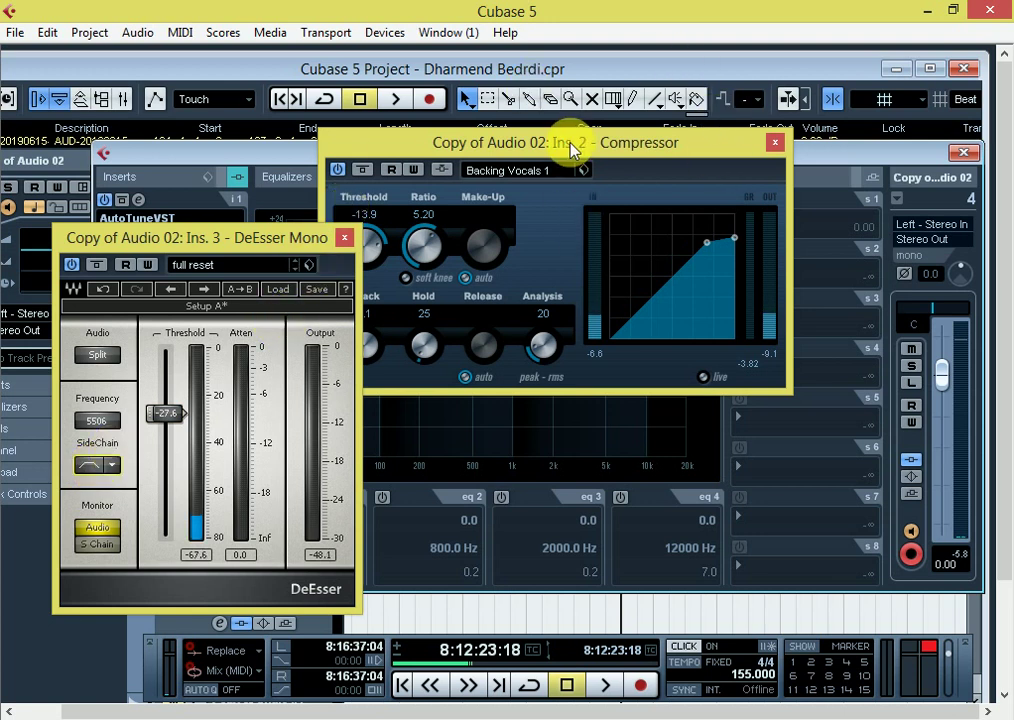
Step: Rearrange the Compressor and DeEsser windows, then close the Compressor window
drag(570, 146, 690, 250)
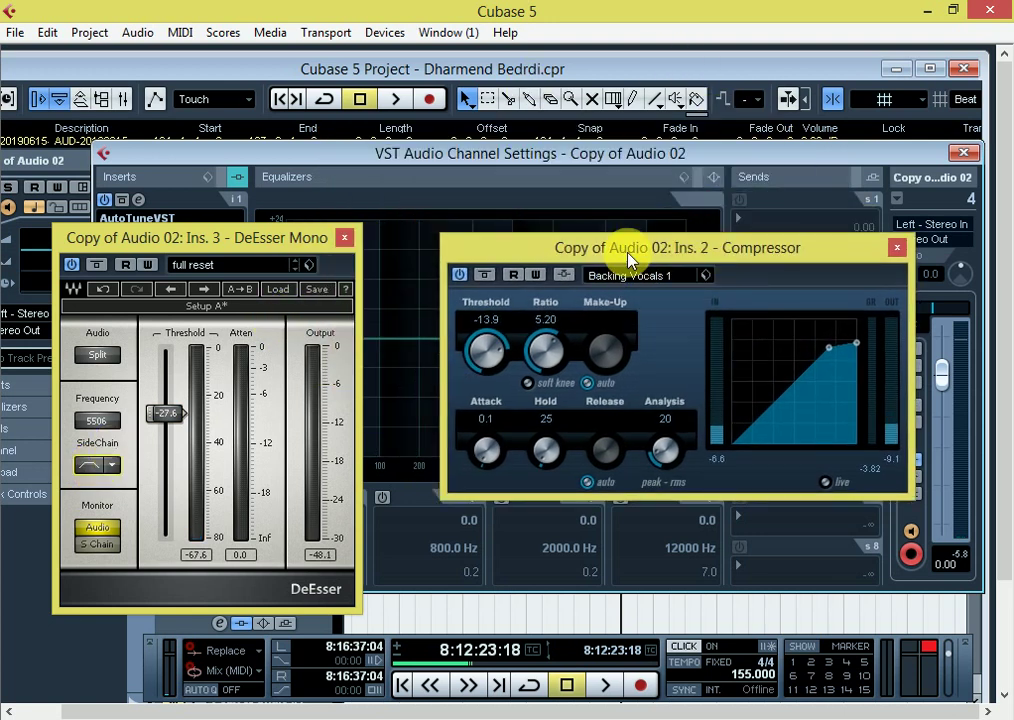
drag(628, 260, 580, 206)
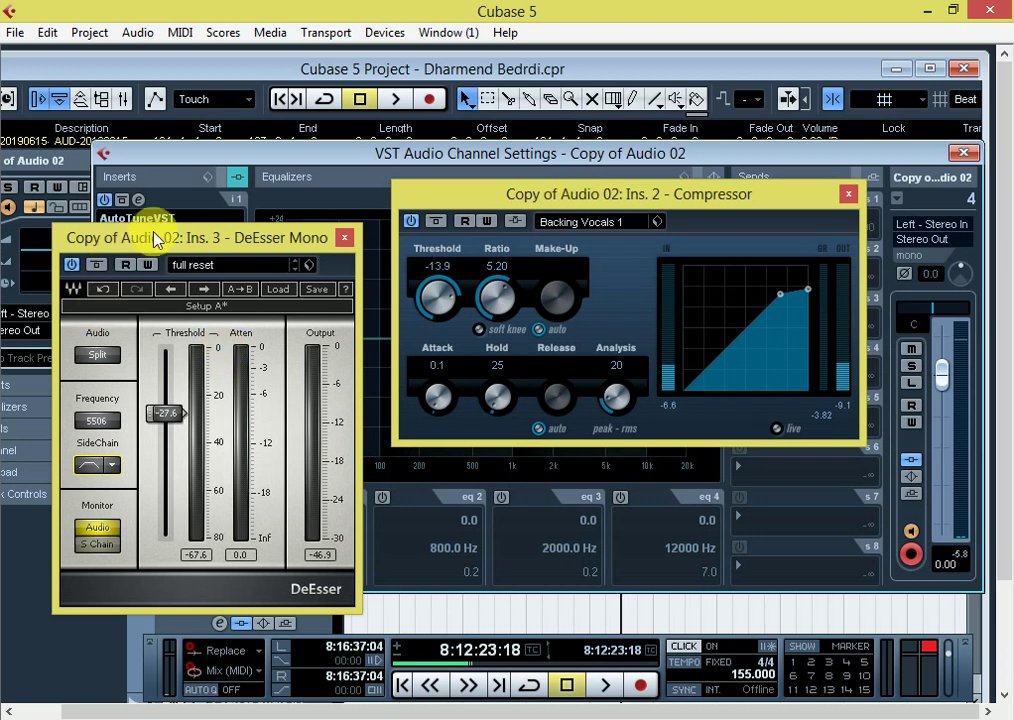
drag(155, 238, 172, 188)
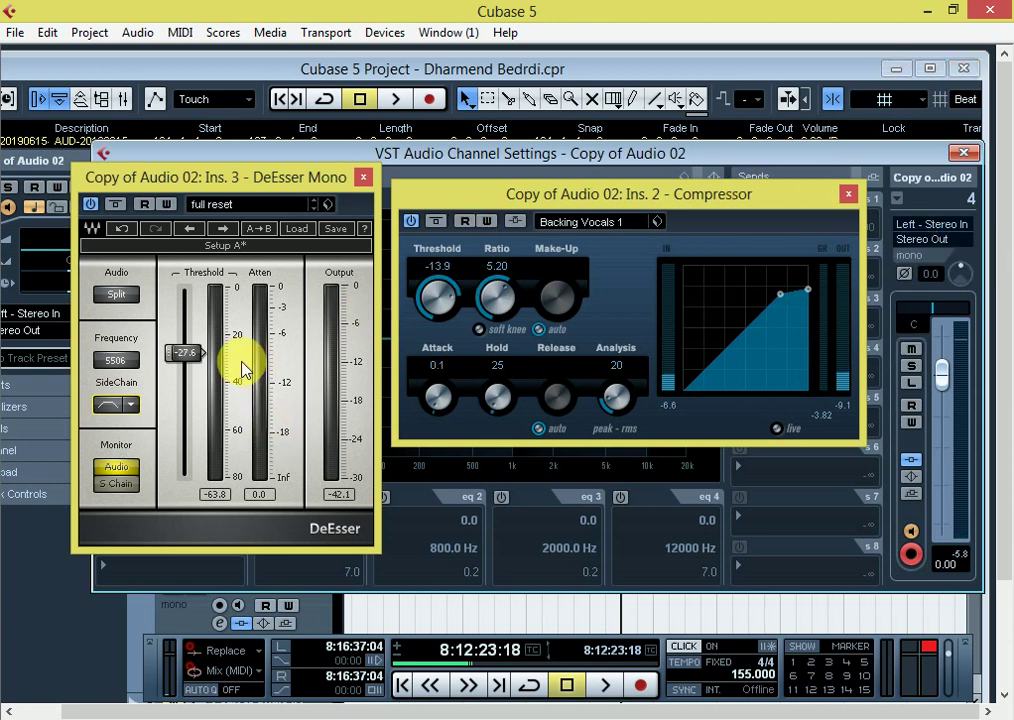
click(848, 193)
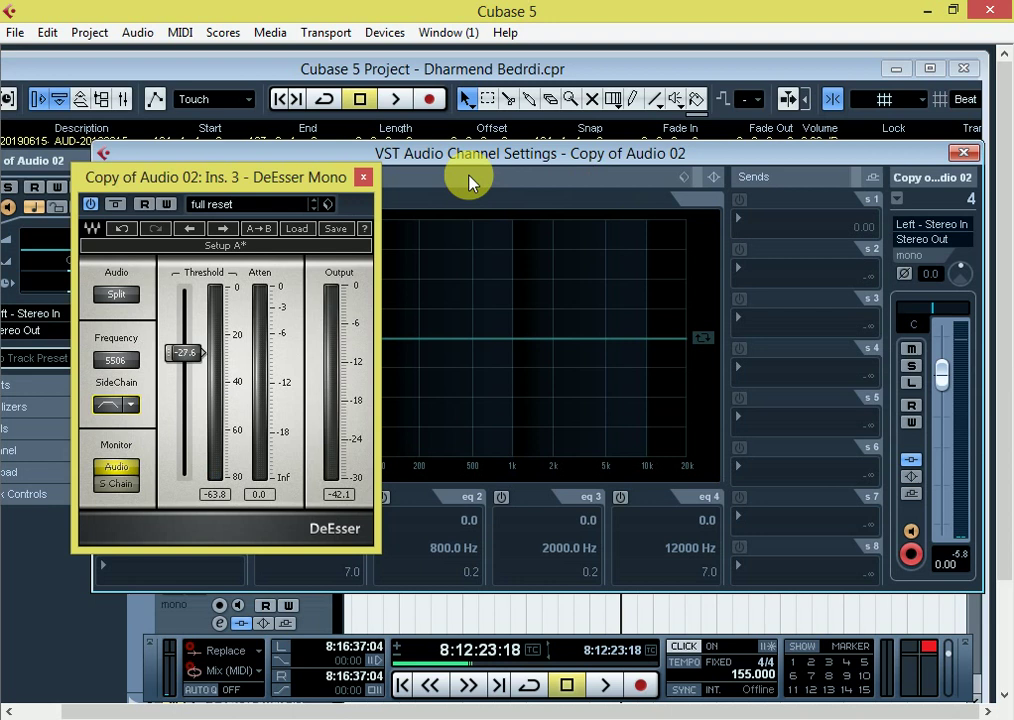
Step: Close the DeEsser and add an L2 Mono limiter to the vocal's fourth insert
click(365, 177)
click(140, 374)
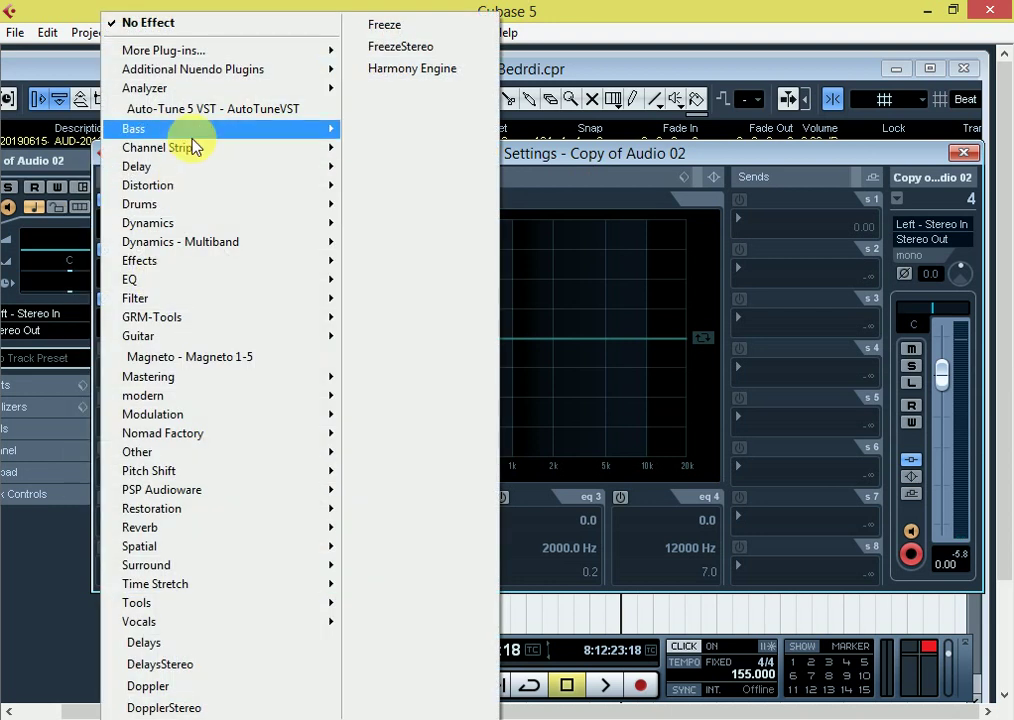
mouse_move(158, 223)
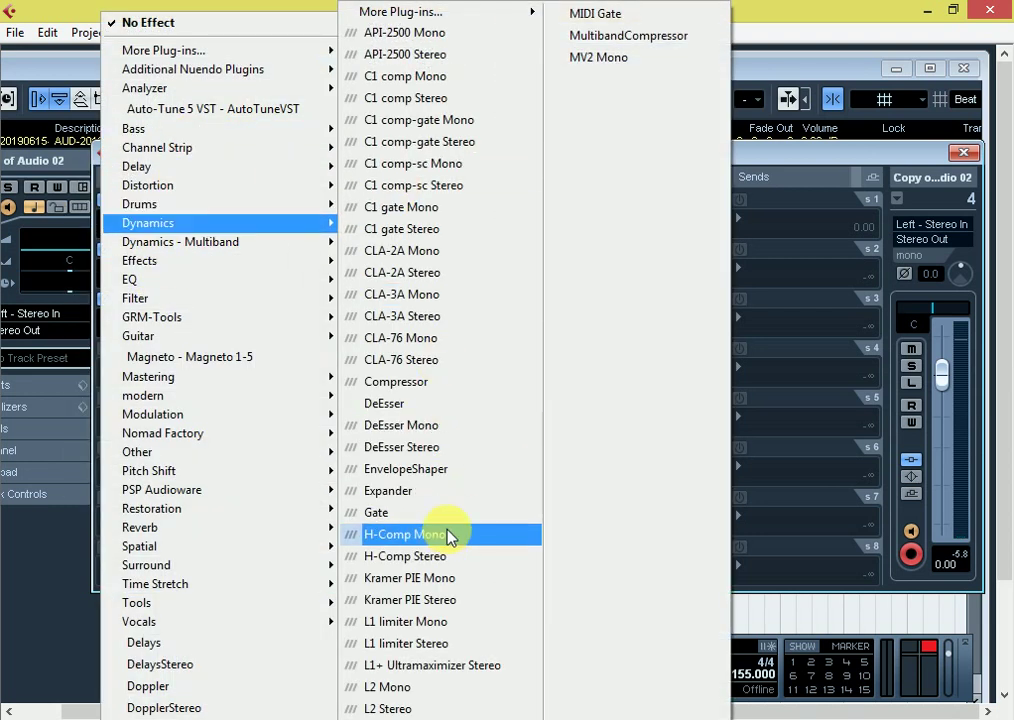
click(412, 689)
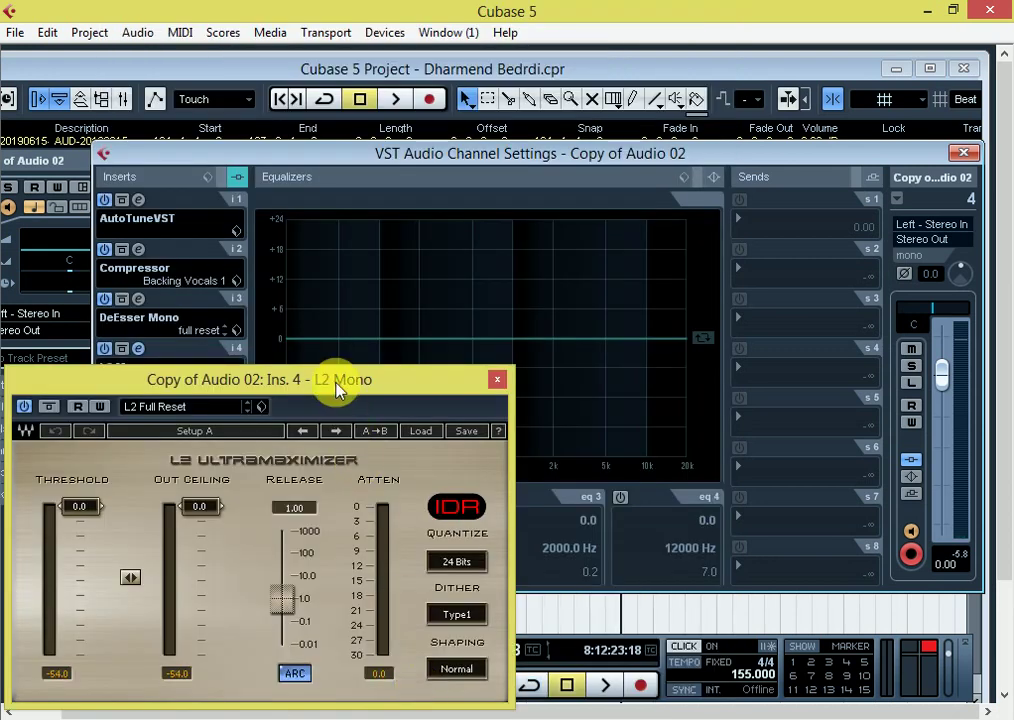
drag(338, 390, 458, 222)
Step: Audition the limiter, setting threshold to -8.1 and trying ceiling -2.4 before restoring 0.0
key(space)
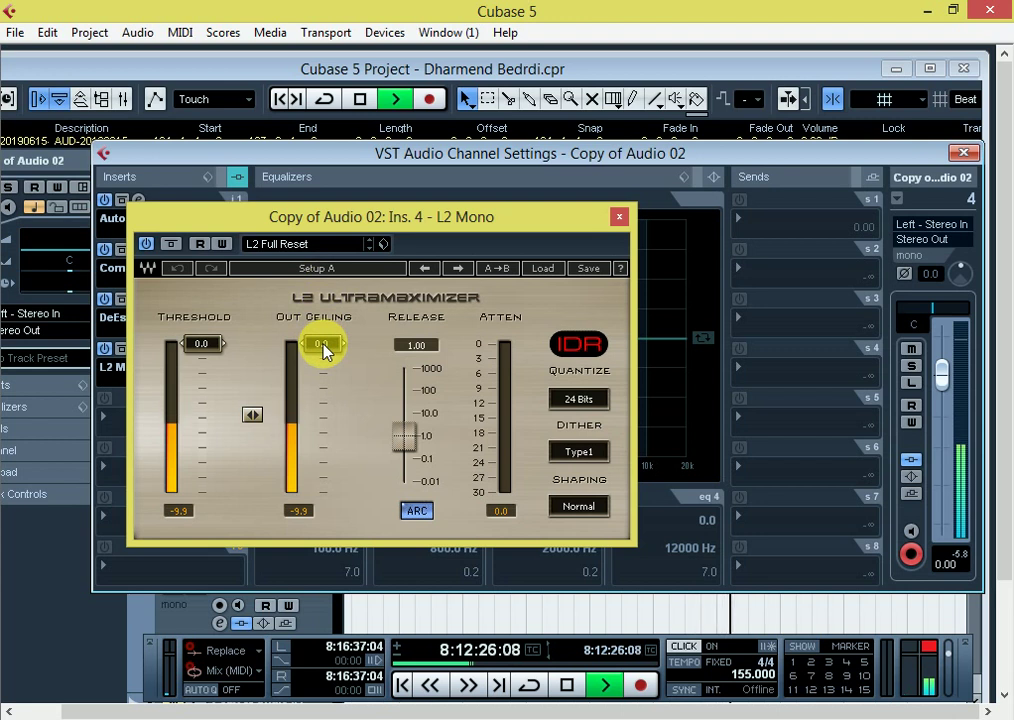
mouse_move(322, 345)
mouse_down()
mouse_move(322, 365)
mouse_move(322, 345)
mouse_up()
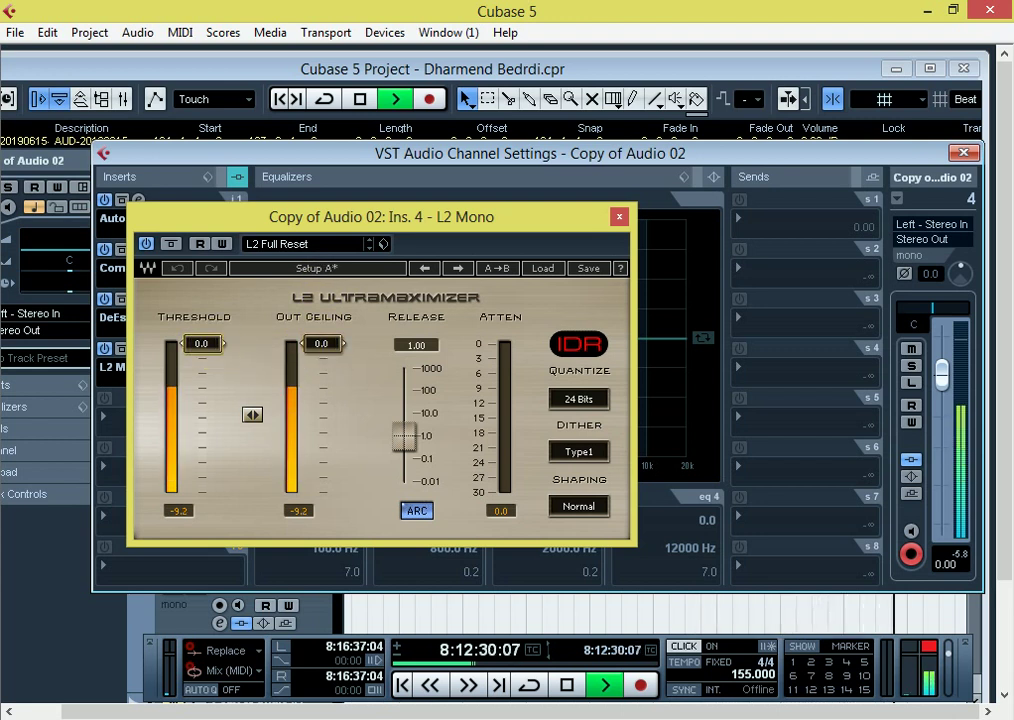
drag(201, 343, 201, 383)
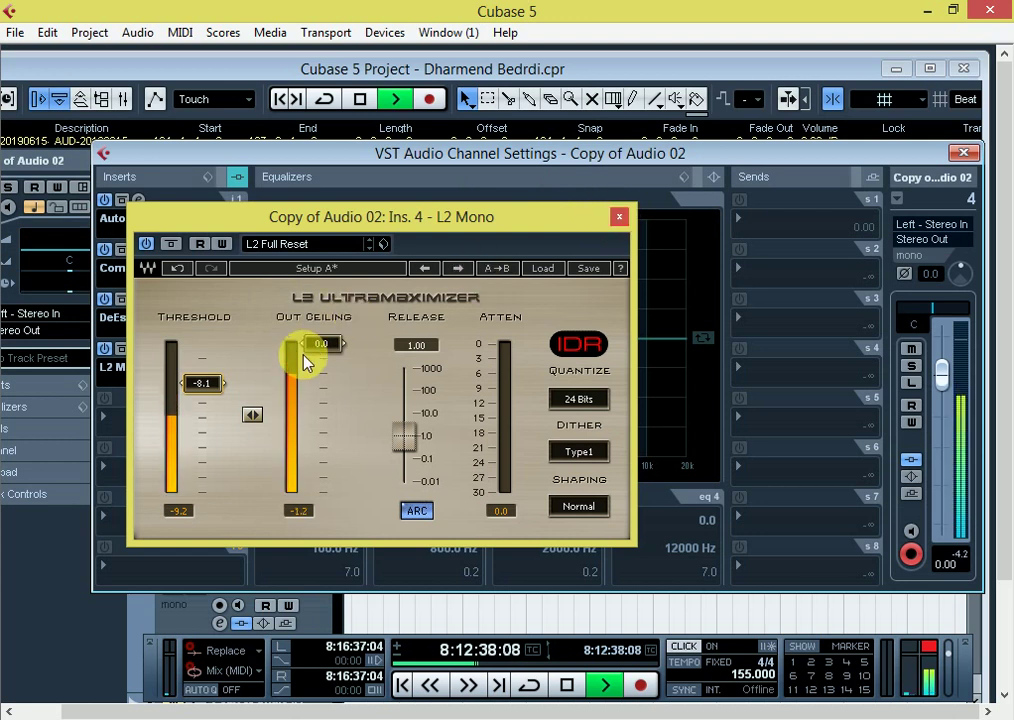
key(space)
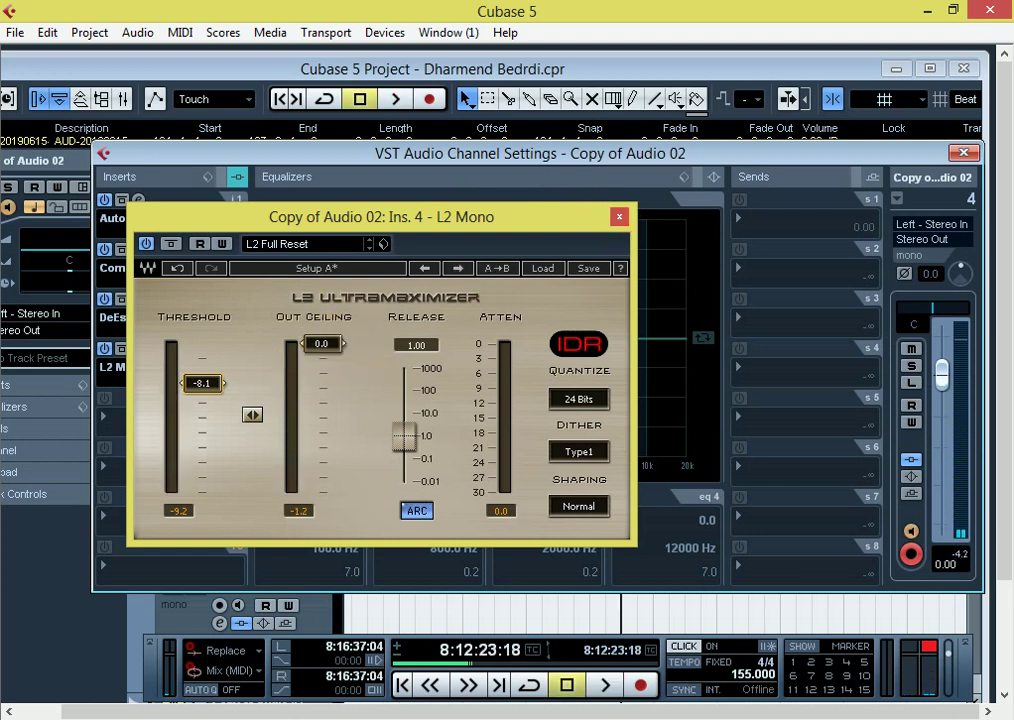
drag(321, 343, 321, 354)
key(space)
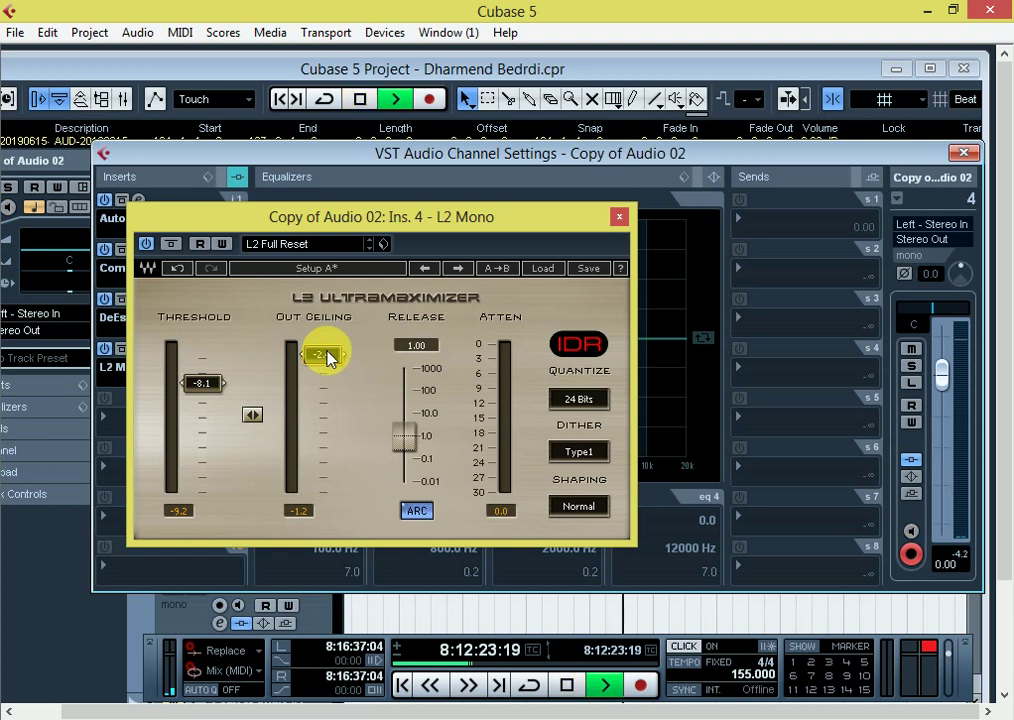
key(space)
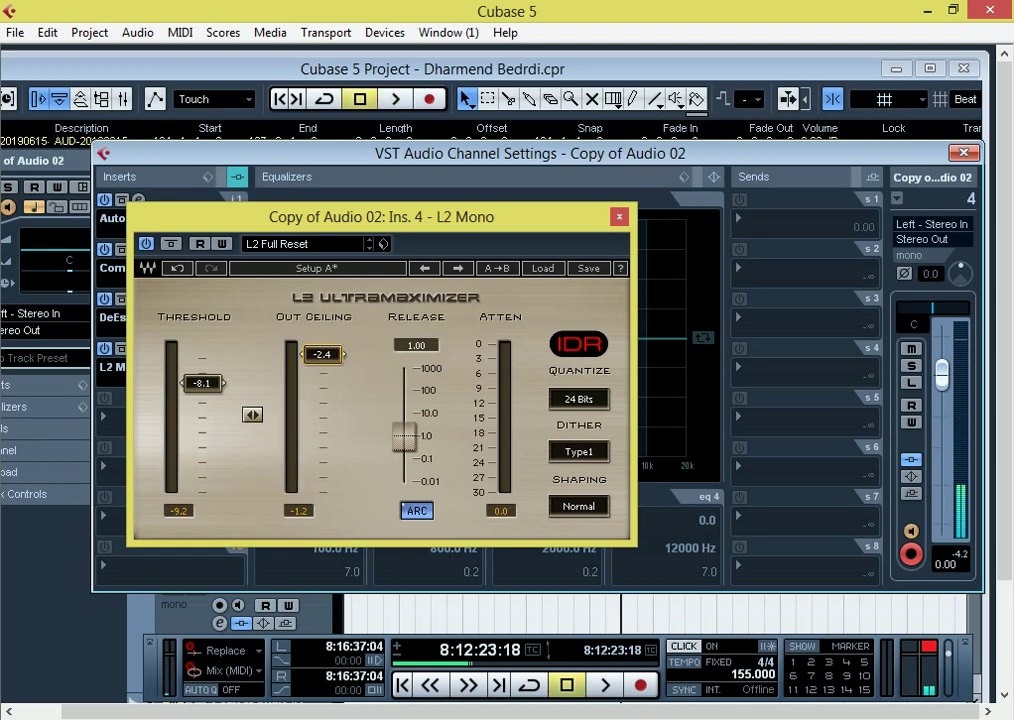
drag(321, 354, 321, 343)
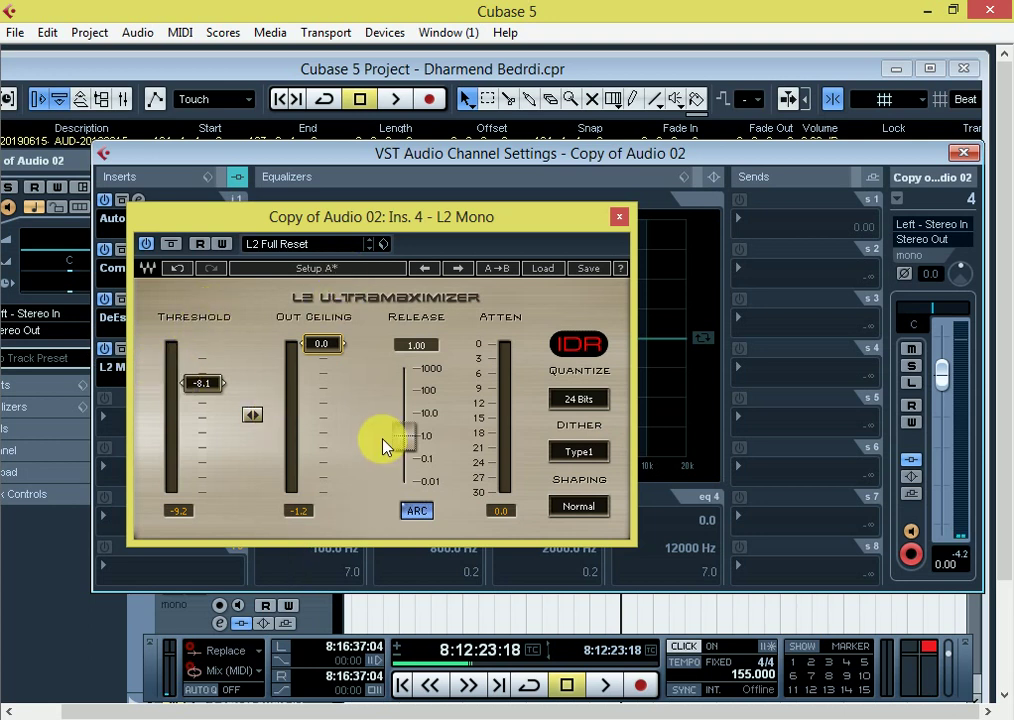
Step: Close the L2 Mono window and add an Expander to the vocal's fifth insert
click(618, 219)
key(space)
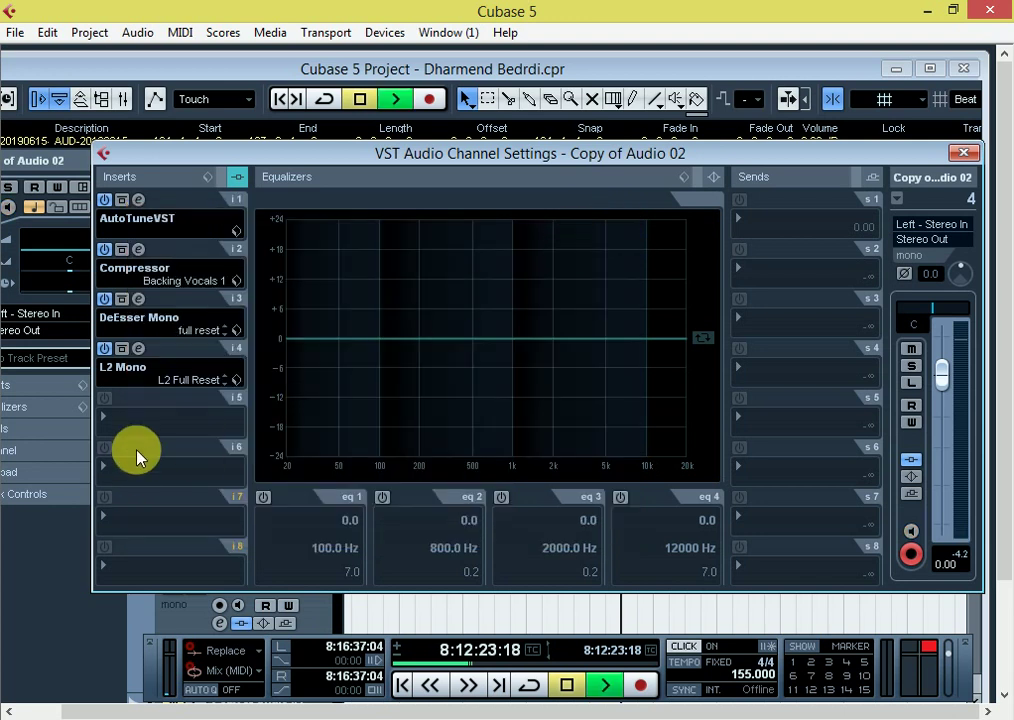
key(space)
click(135, 432)
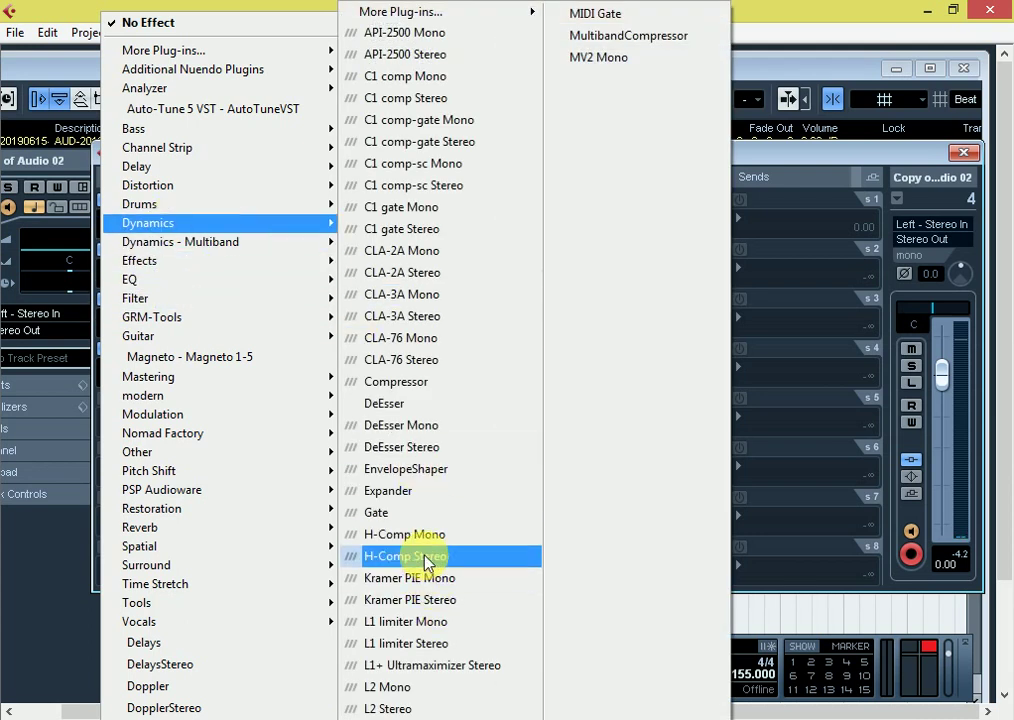
click(389, 492)
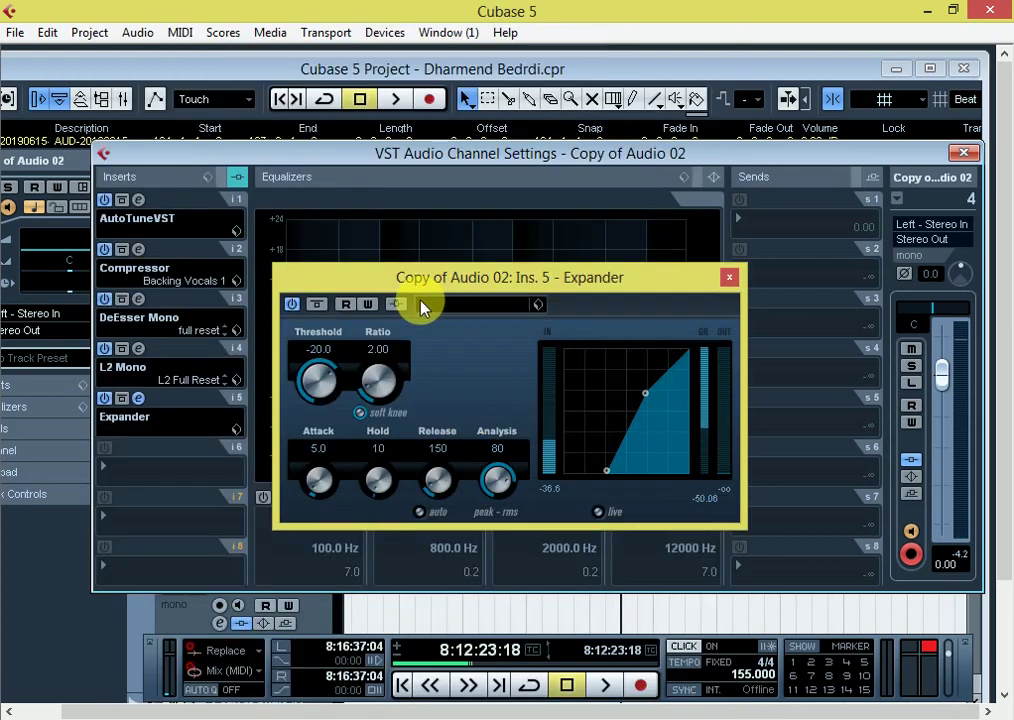
Step: Load the Expander's Less Noise preset, audition it during playback, then close its window
click(485, 308)
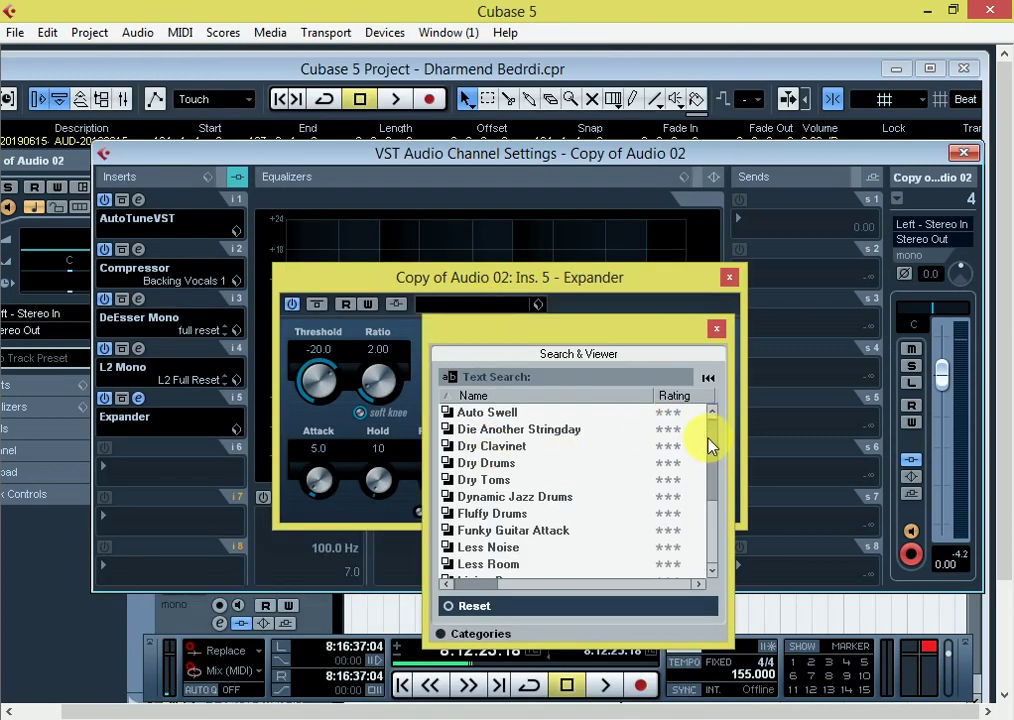
drag(708, 452, 740, 434)
drag(740, 434, 744, 457)
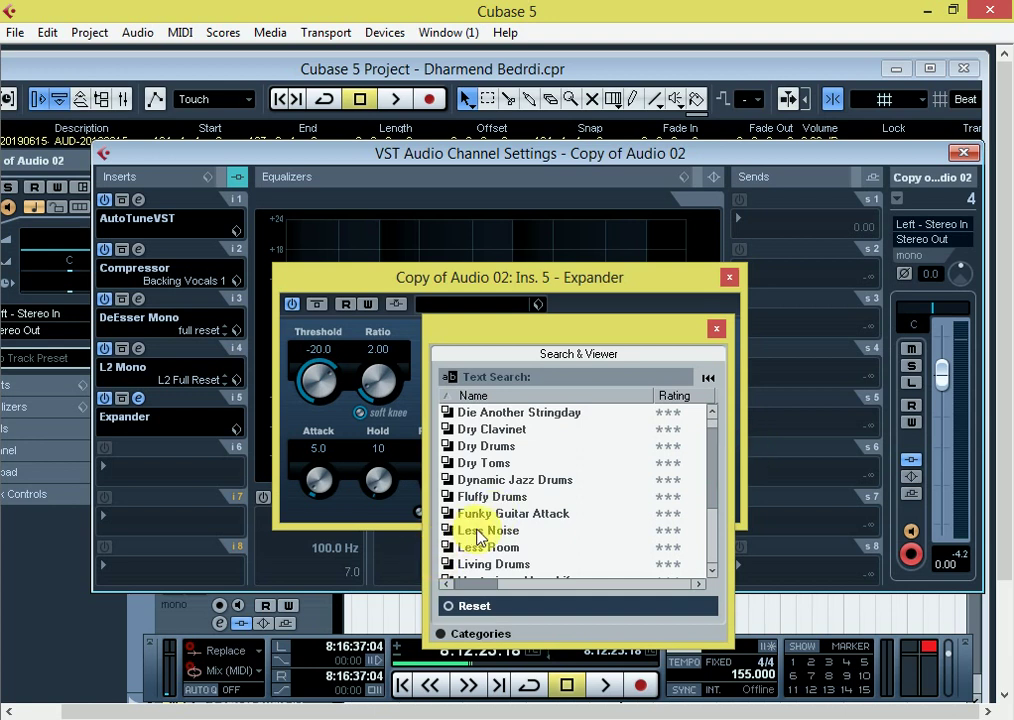
double_click(513, 533)
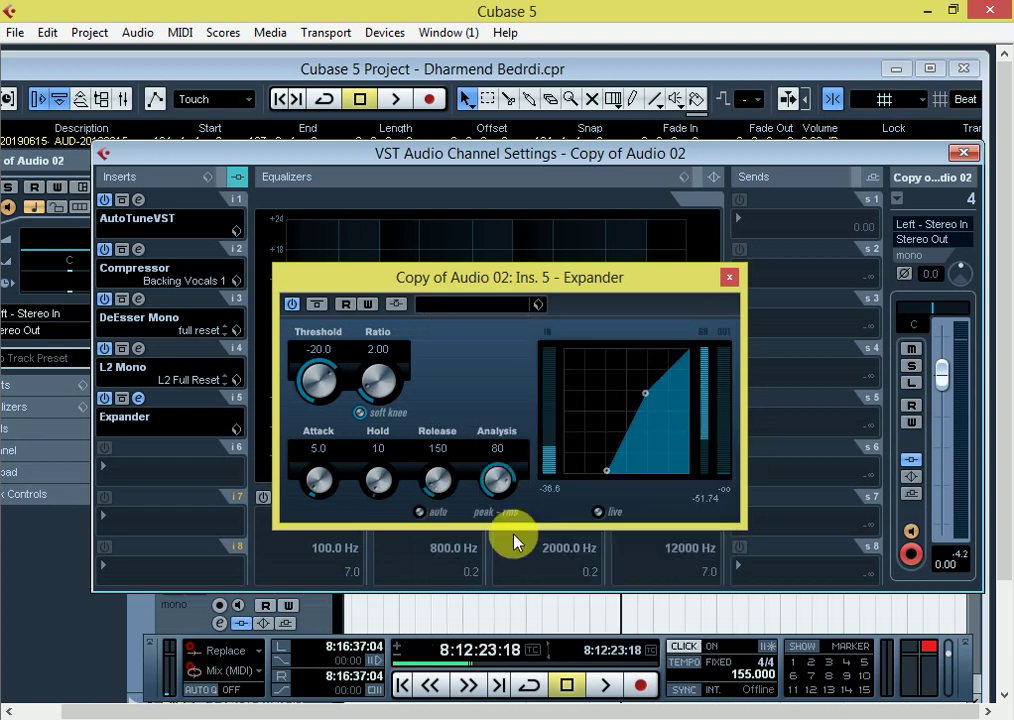
key(space)
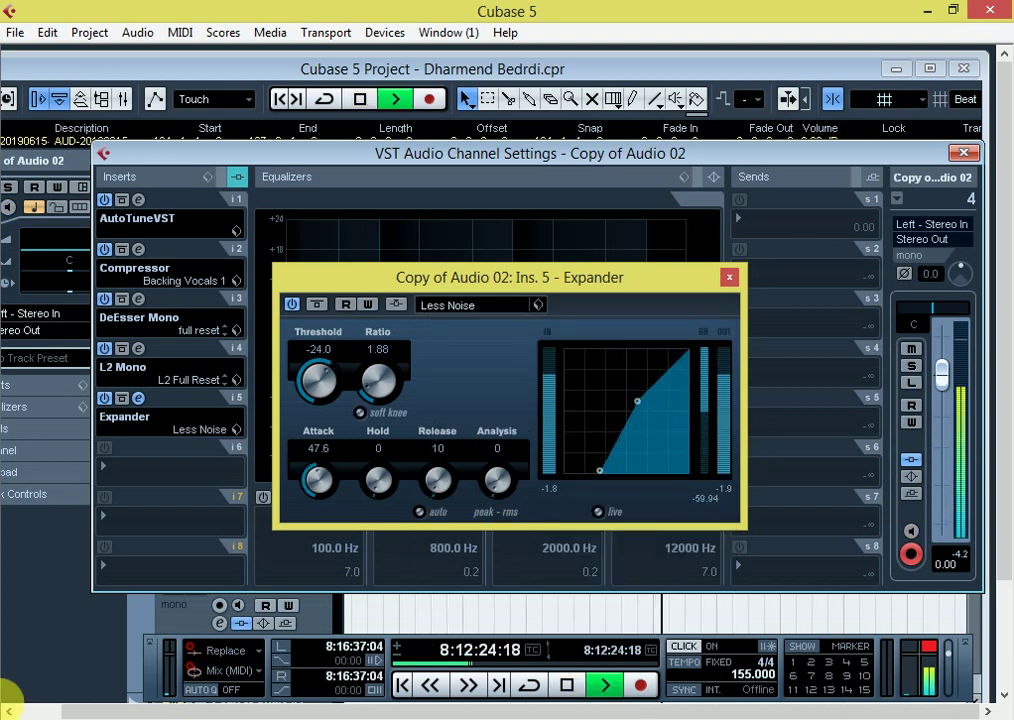
drag(572, 292, 538, 229)
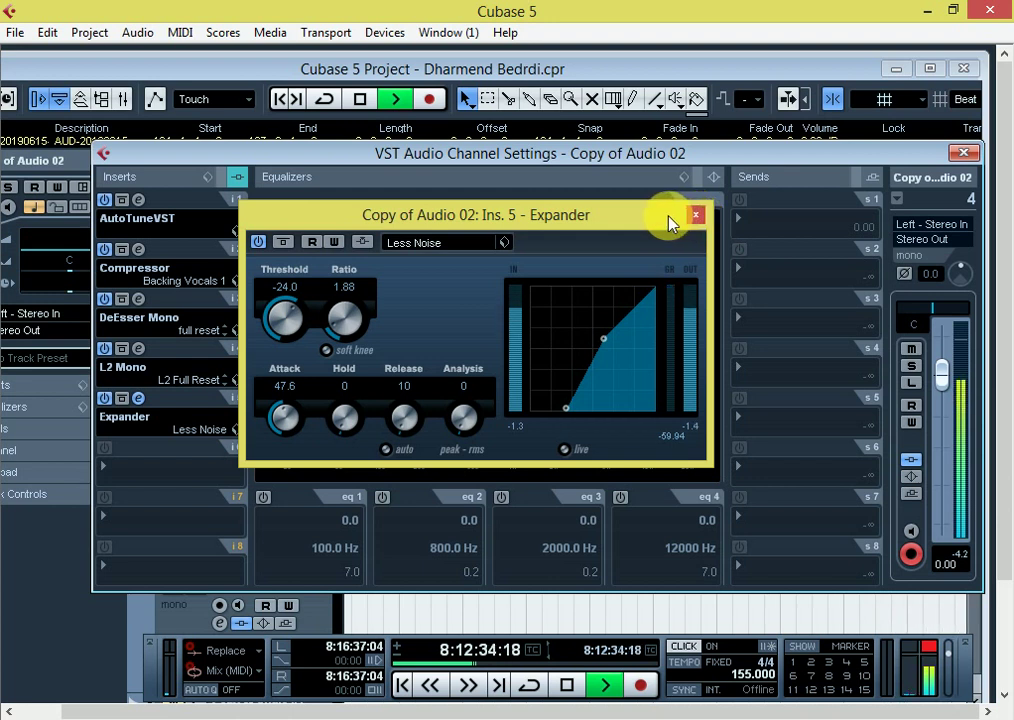
key(space)
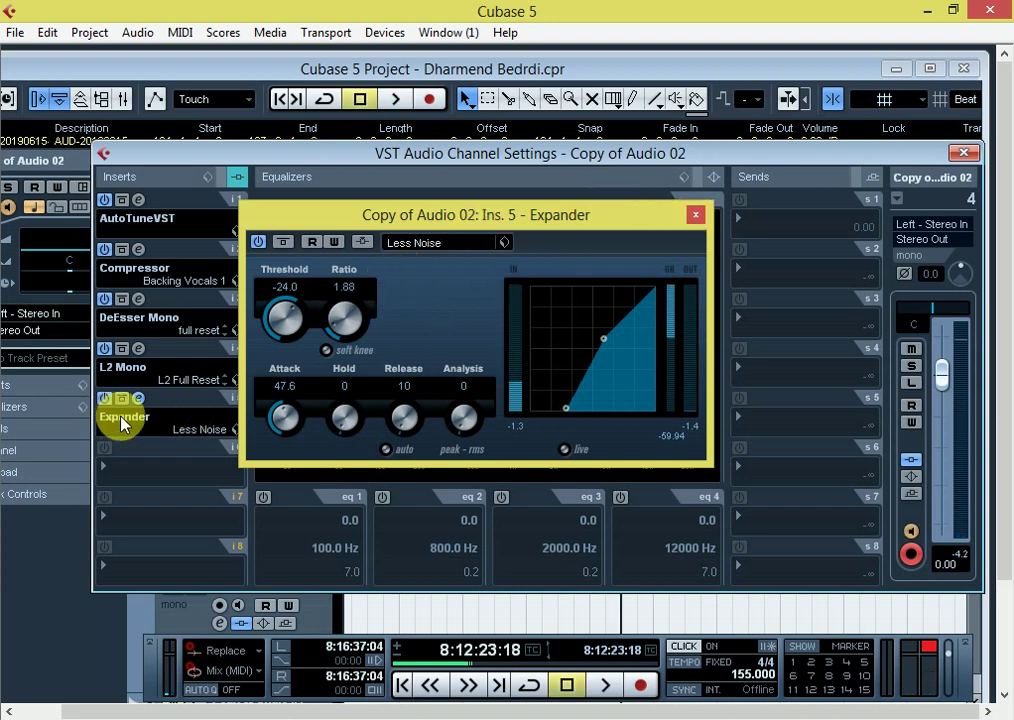
click(694, 218)
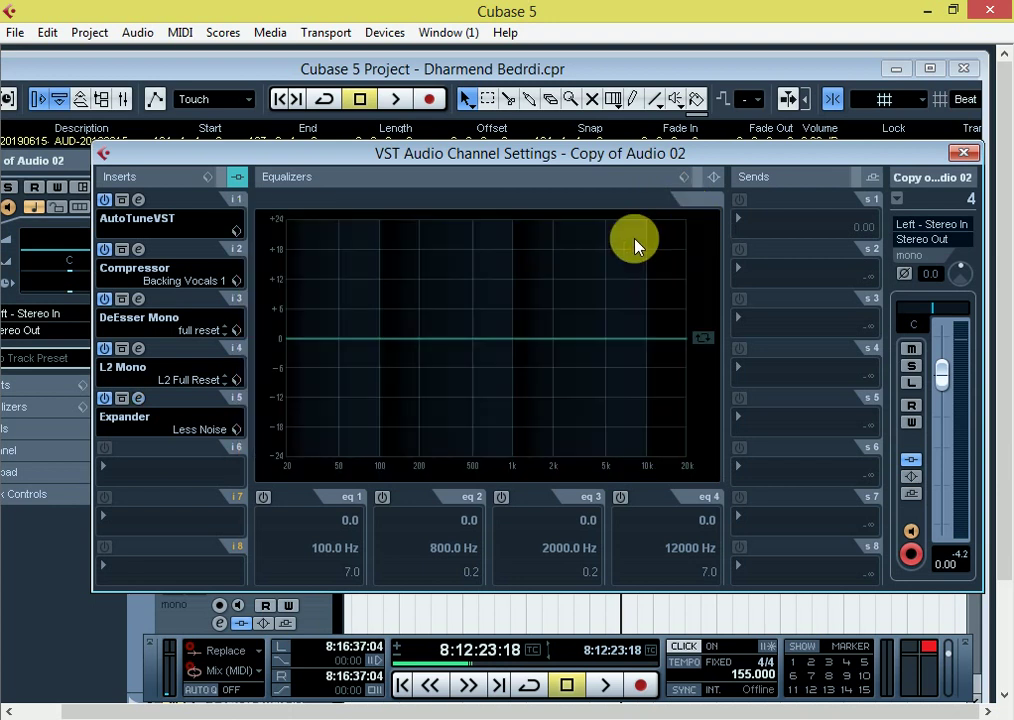
Step: Load the REQ 2 Mono equalizer into the vocal channel's sixth insert slot
click(135, 477)
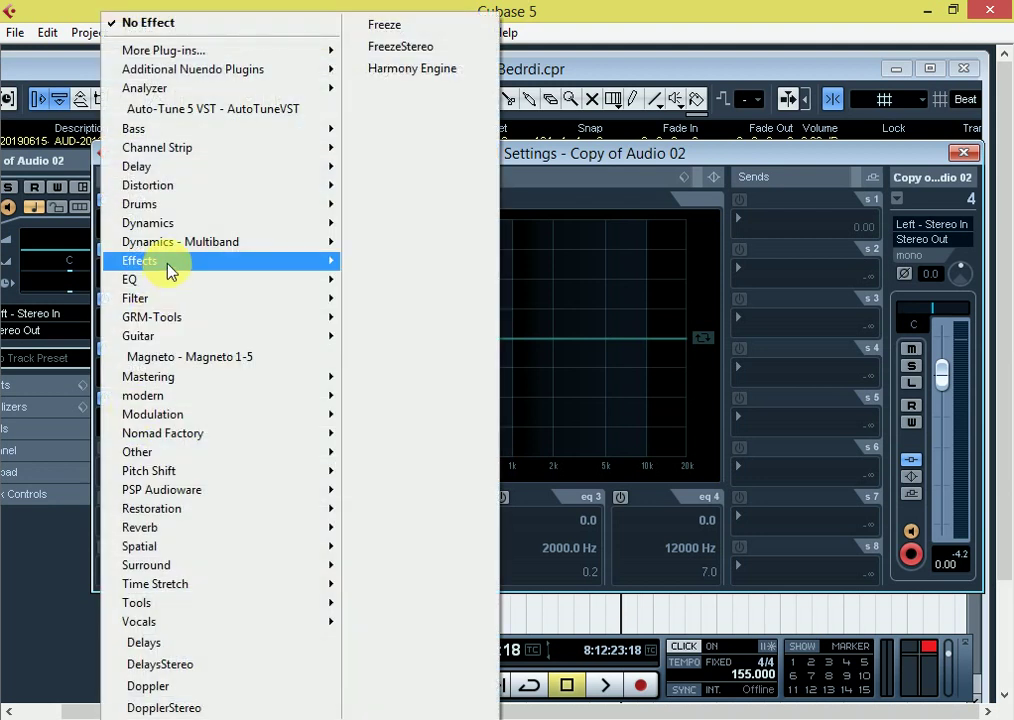
mouse_move(152, 300)
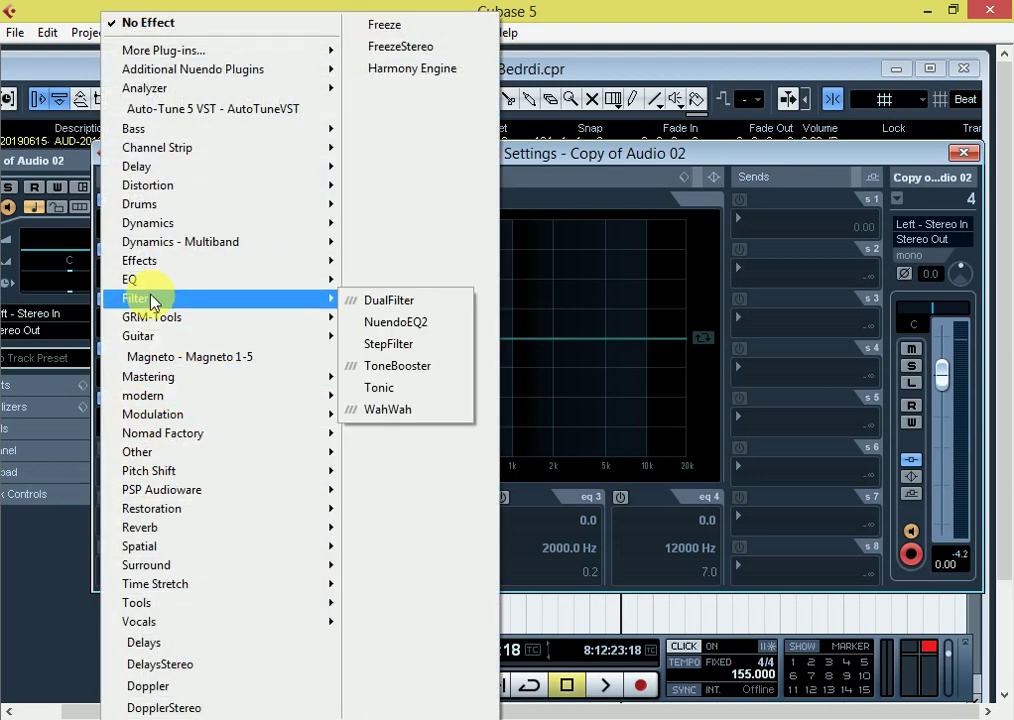
mouse_move(141, 279)
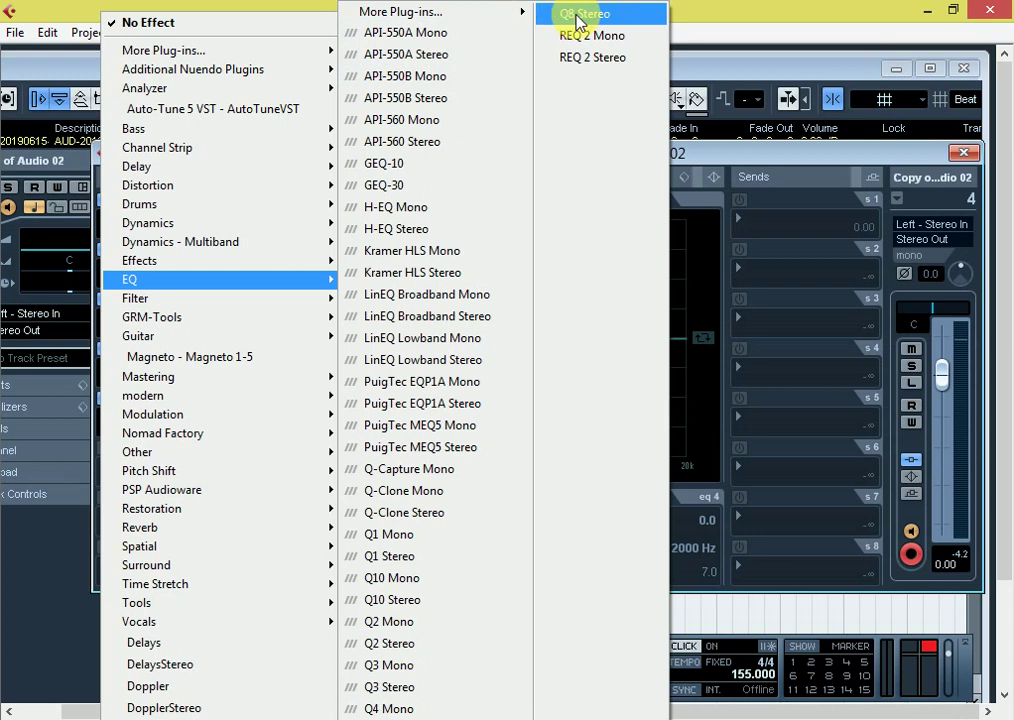
click(592, 36)
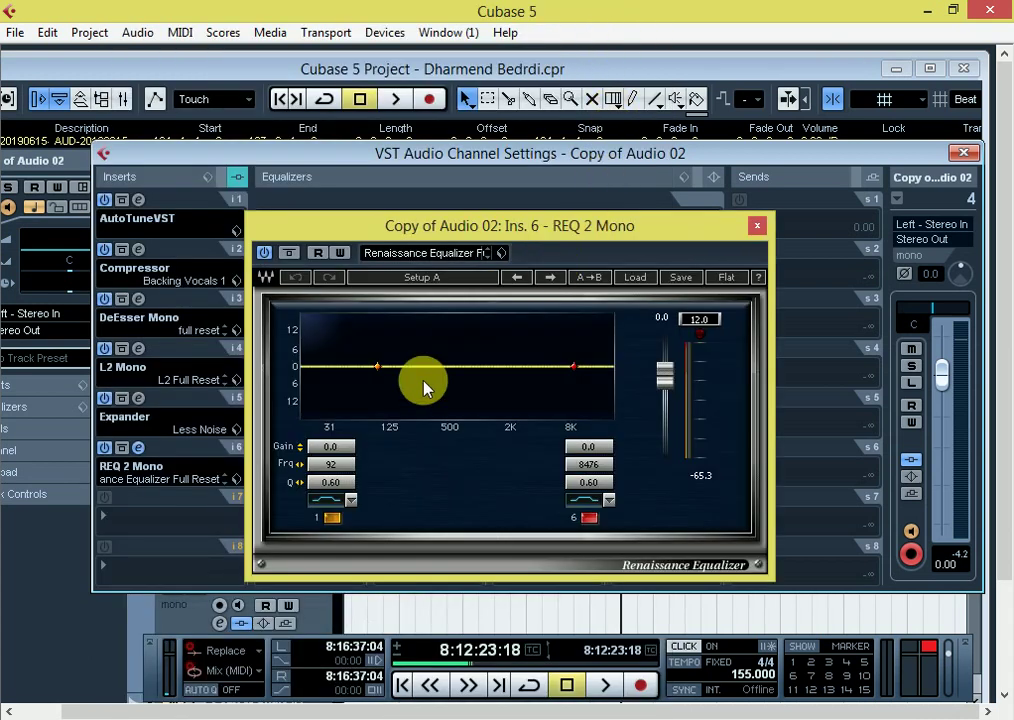
Step: During playback, dip the equalizer's low band to about -2.4 dB around 105 Hz
key(space)
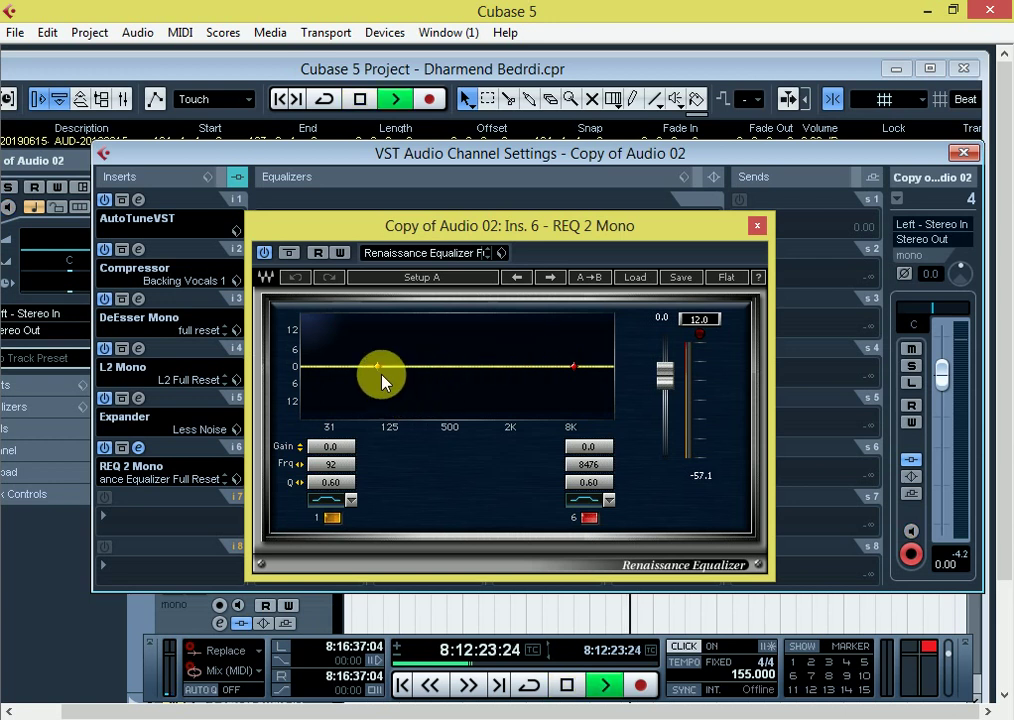
mouse_move(377, 366)
mouse_down()
mouse_move(390, 410)
mouse_move(325, 414)
mouse_move(455, 414)
mouse_move(326, 414)
mouse_move(360, 376)
mouse_move(360, 338)
mouse_move(368, 369)
mouse_move(368, 360)
mouse_move(475, 359)
mouse_move(394, 365)
mouse_up()
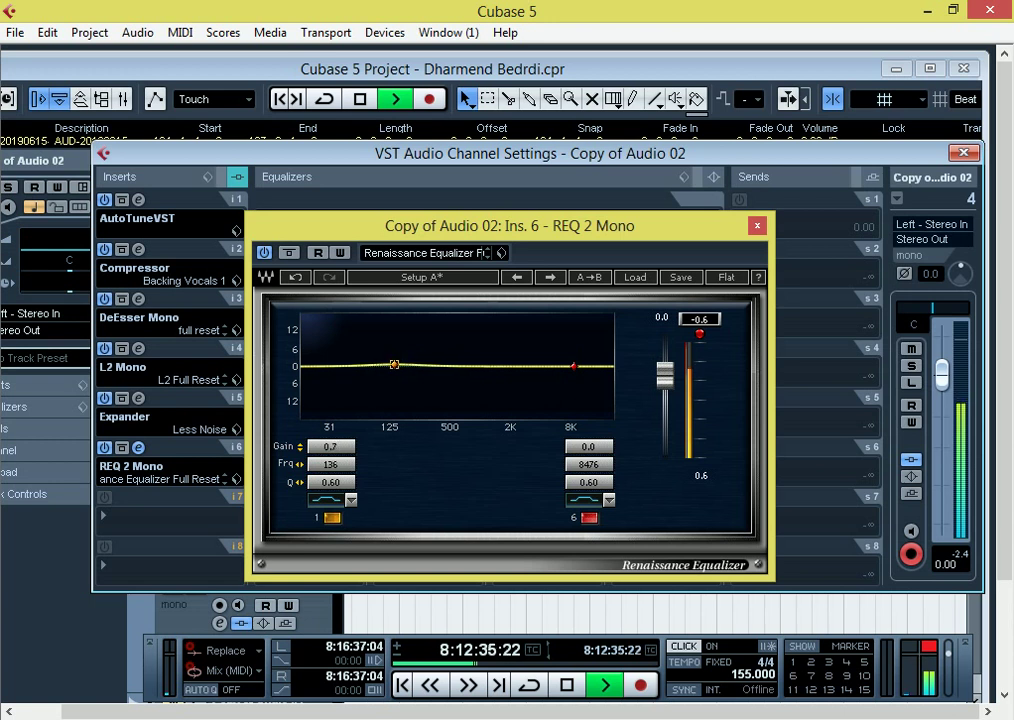
click(394, 367)
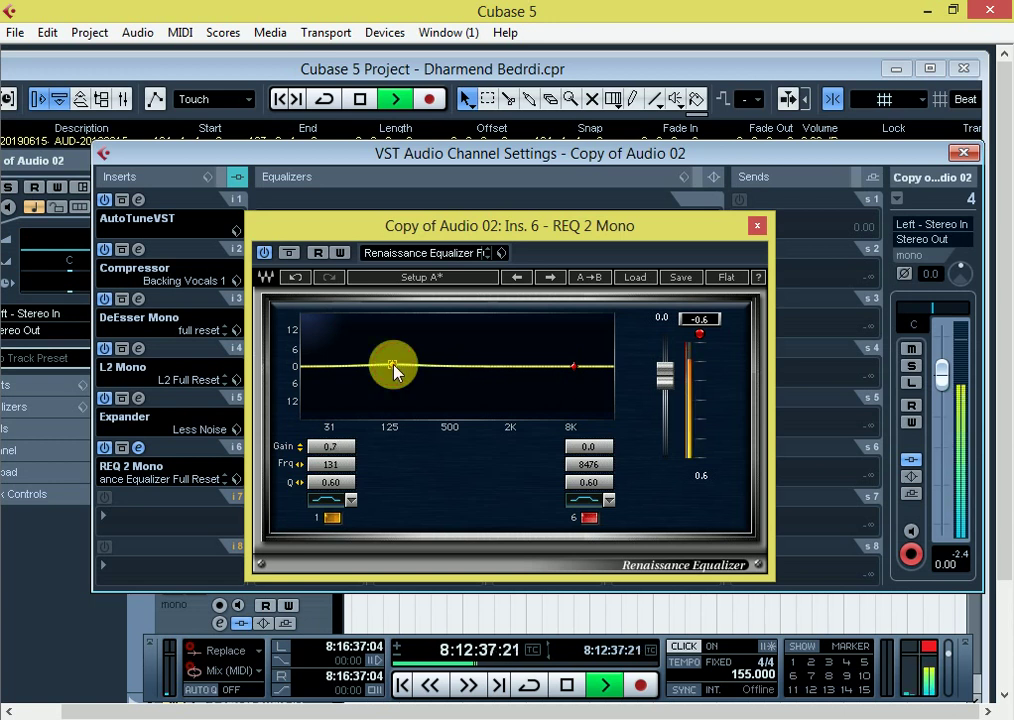
drag(394, 372, 385, 379)
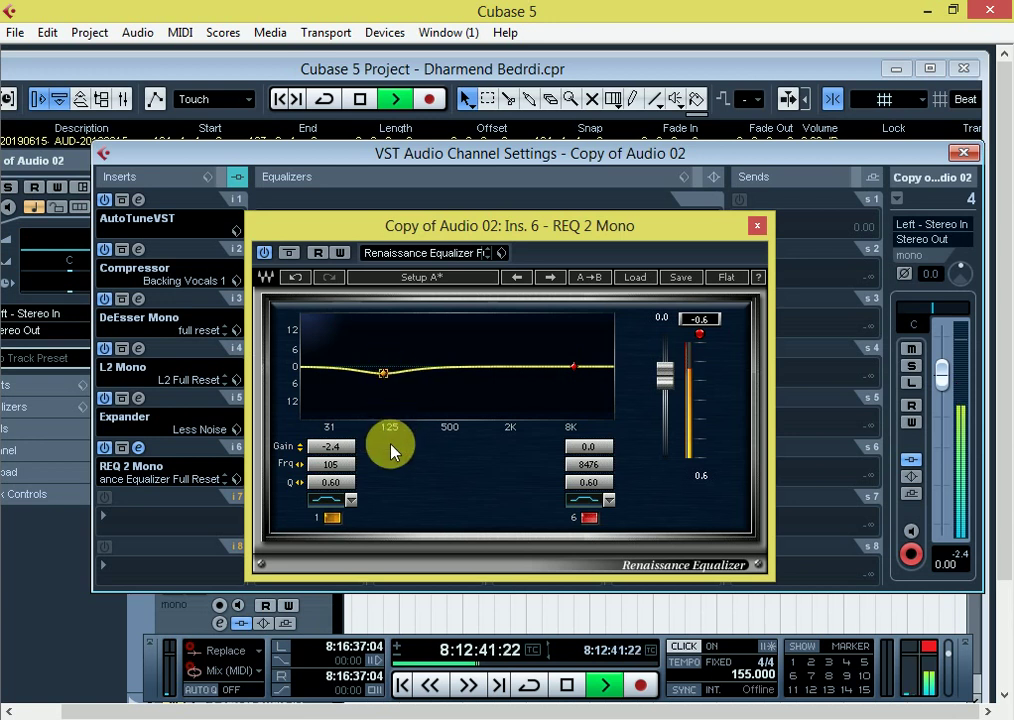
key(space)
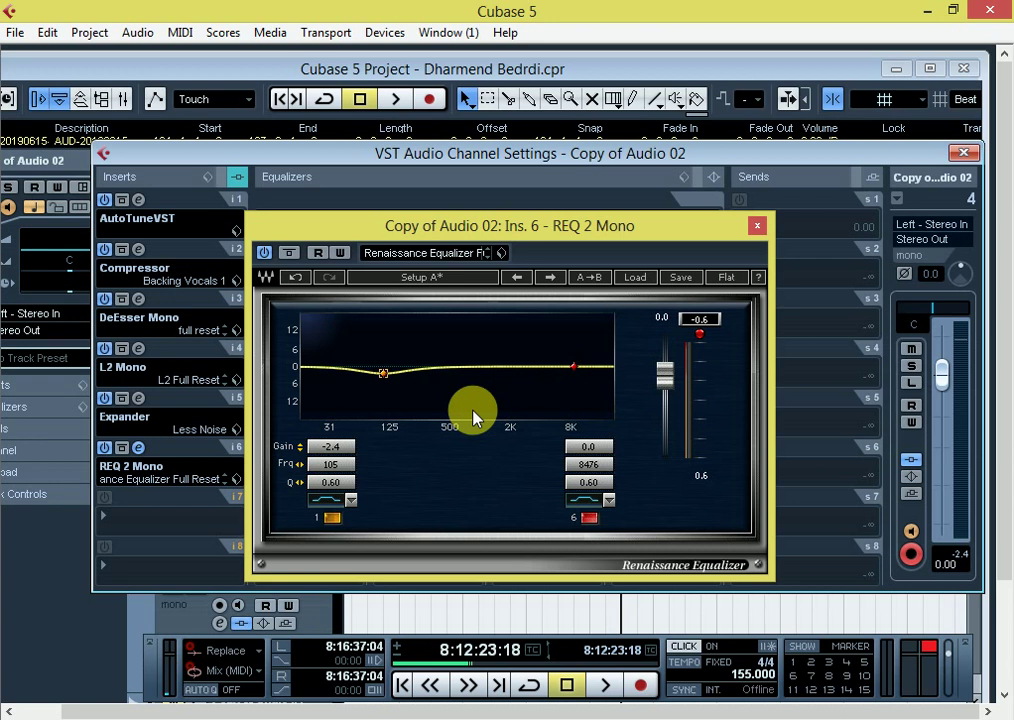
Step: Put Restoration > X-Click Mono in insert slot 7, stop playback and close both plug-in editors
click(757, 227)
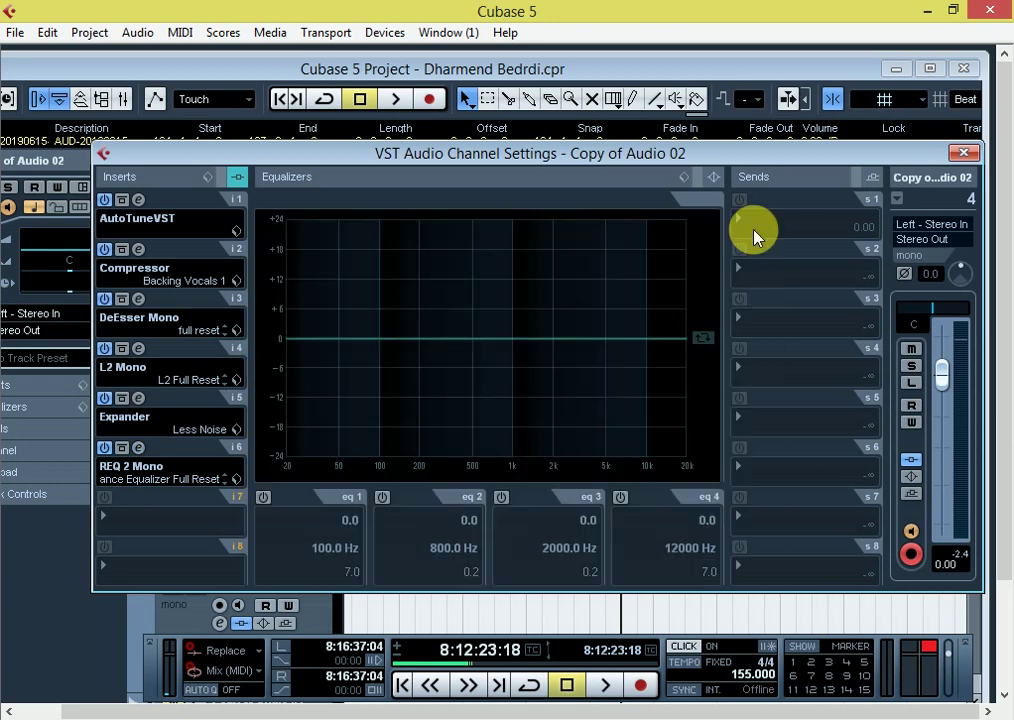
click(135, 520)
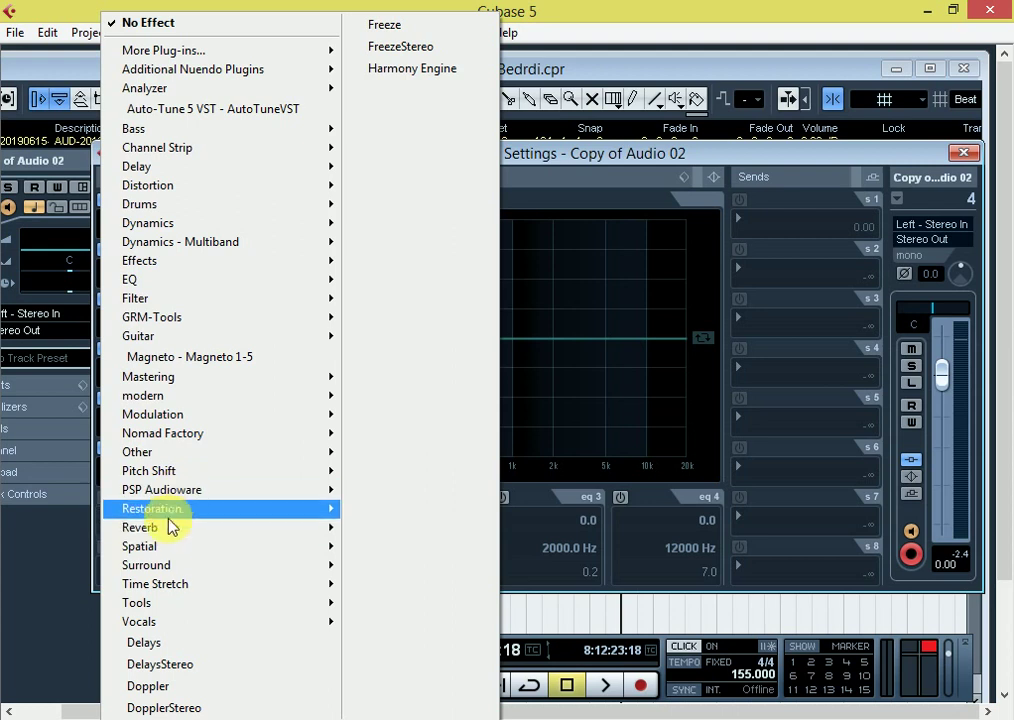
mouse_move(170, 512)
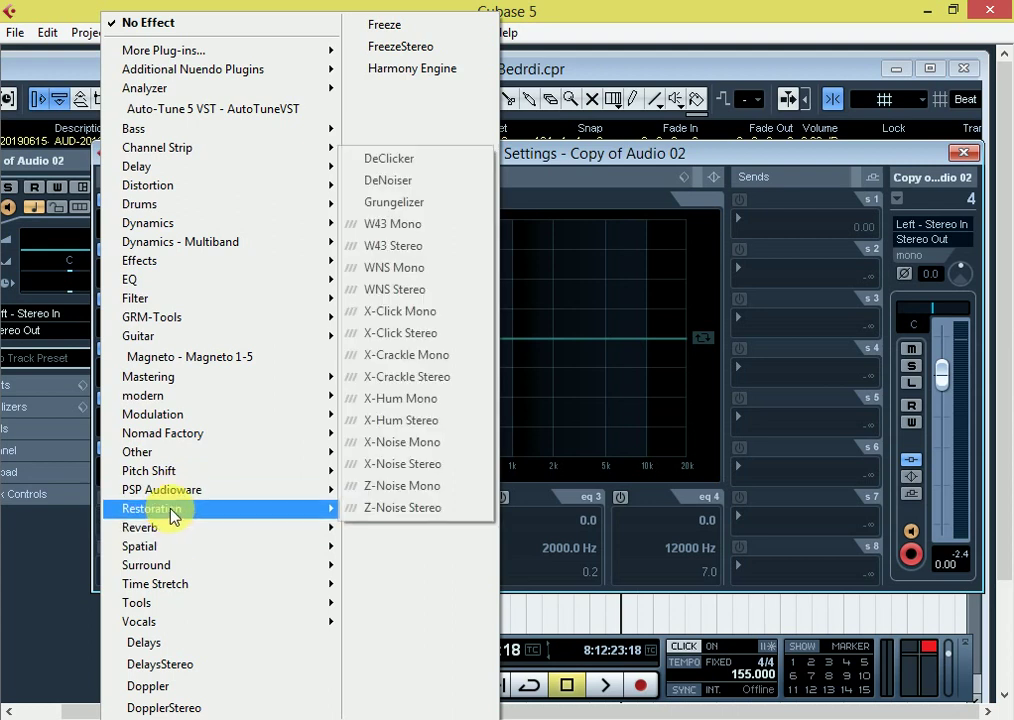
click(412, 318)
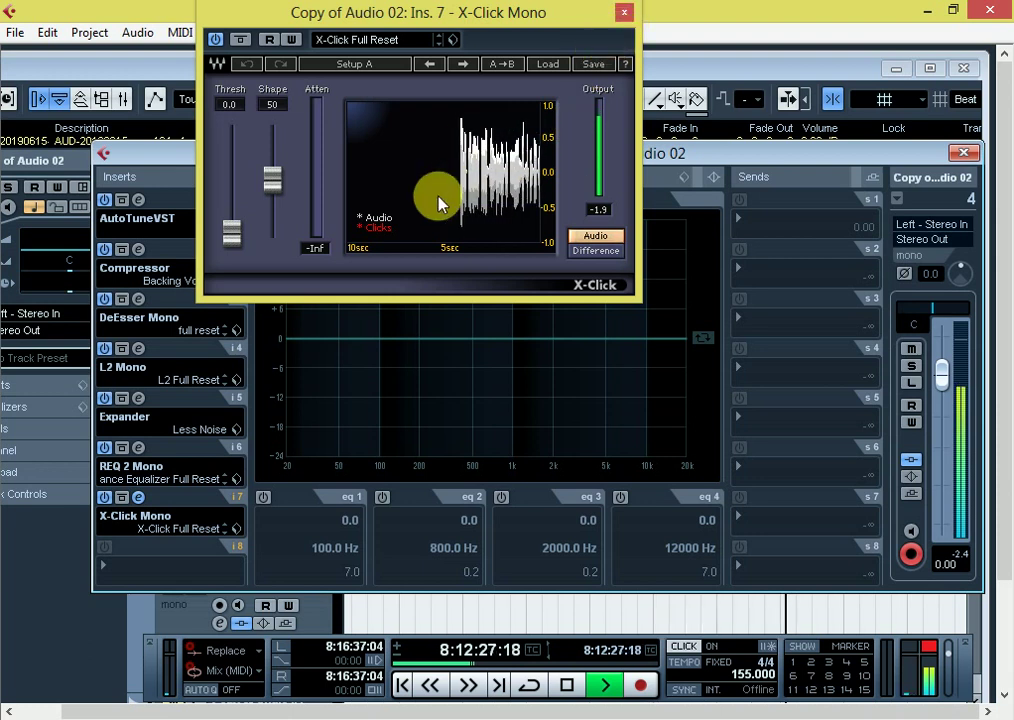
key(space)
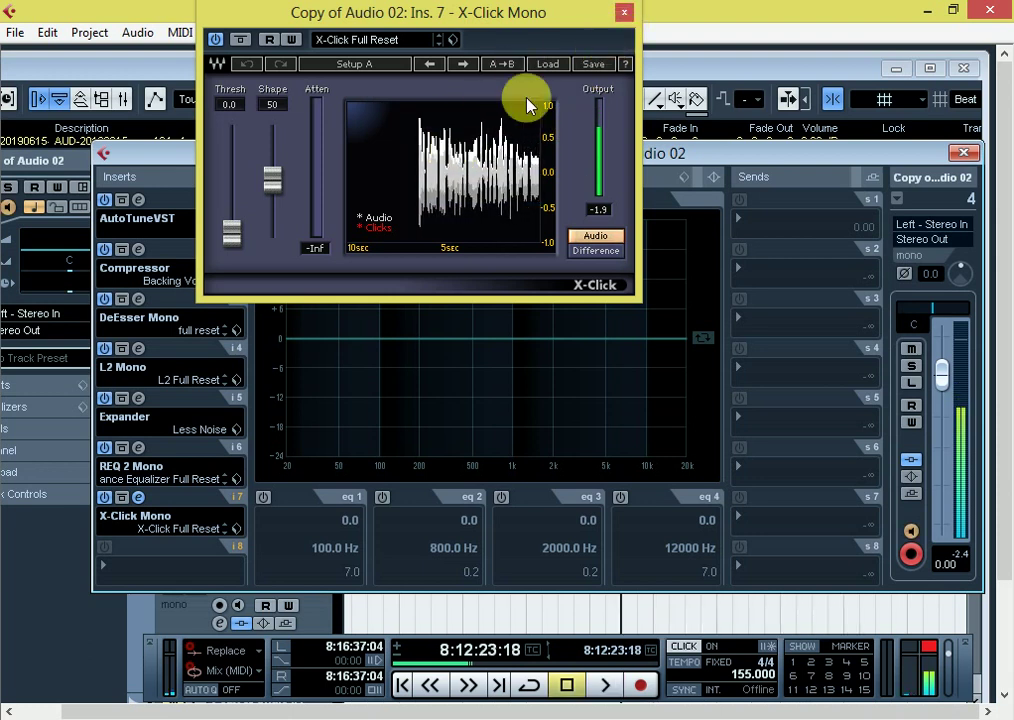
click(625, 13)
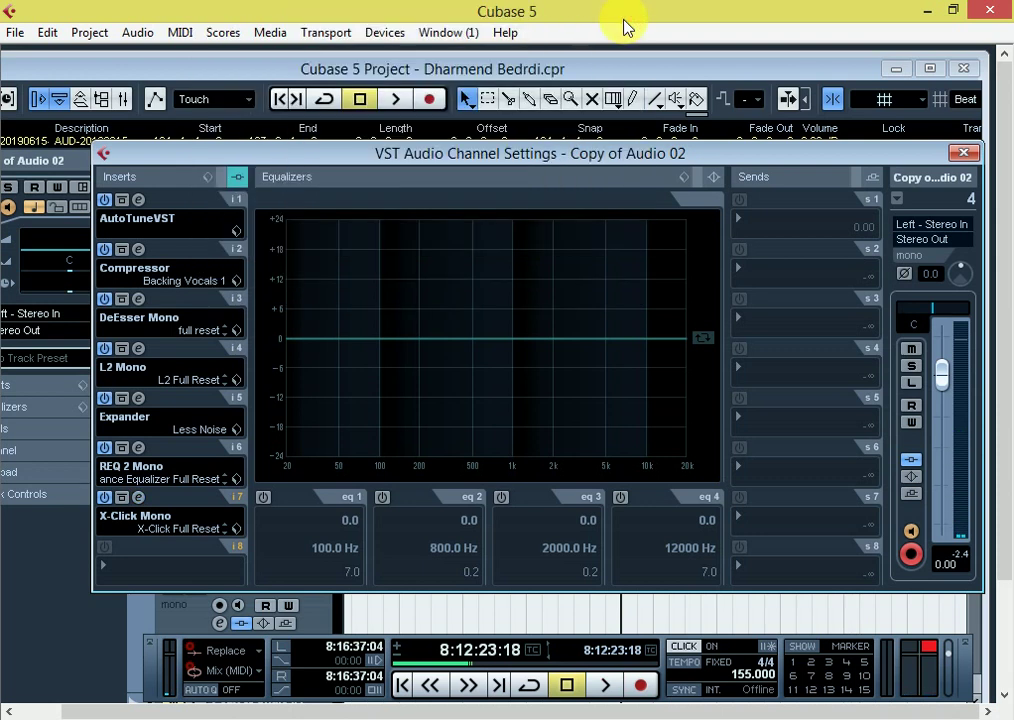
Step: Close the vocal channel settings and hide the transport panel with F2
click(963, 154)
scroll(331, 528, down, 1)
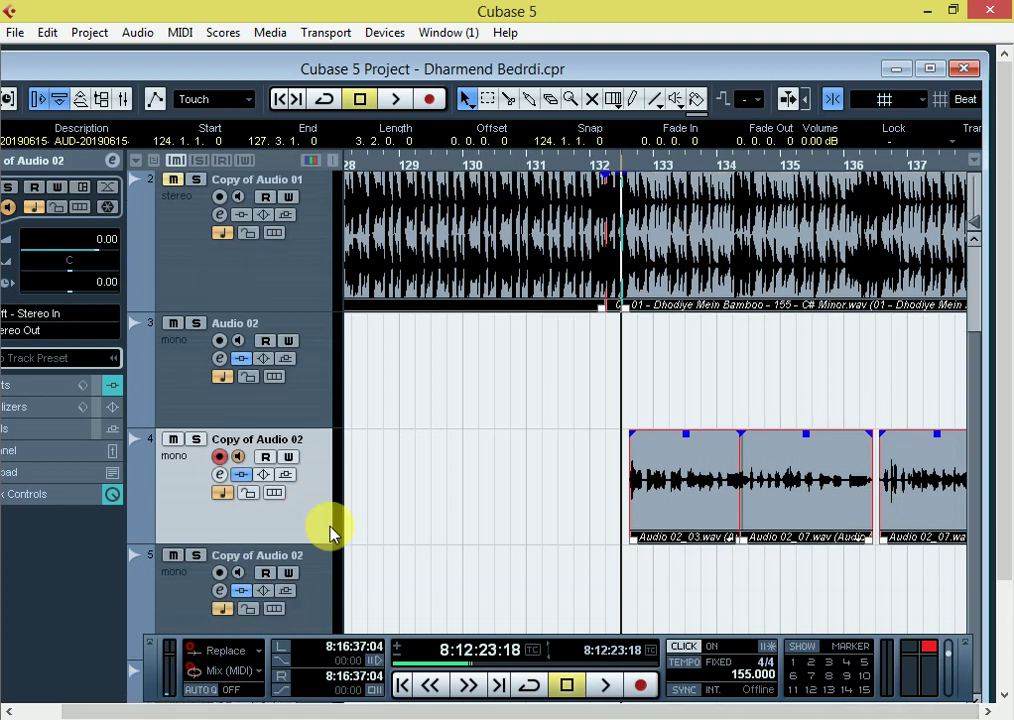
key(F2)
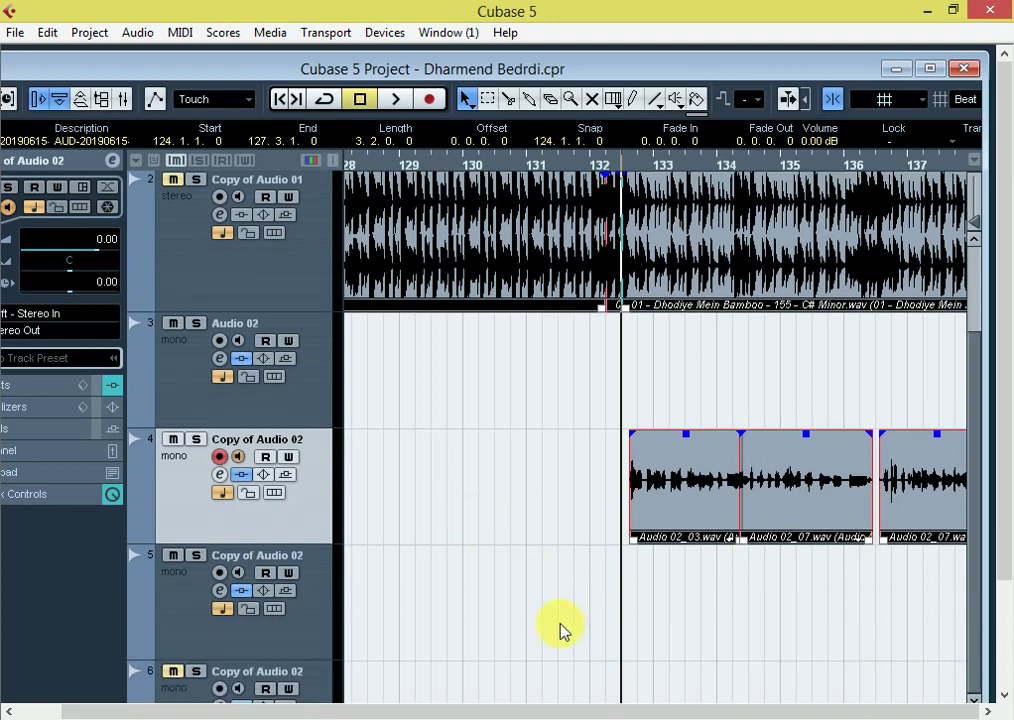
click(1003, 600)
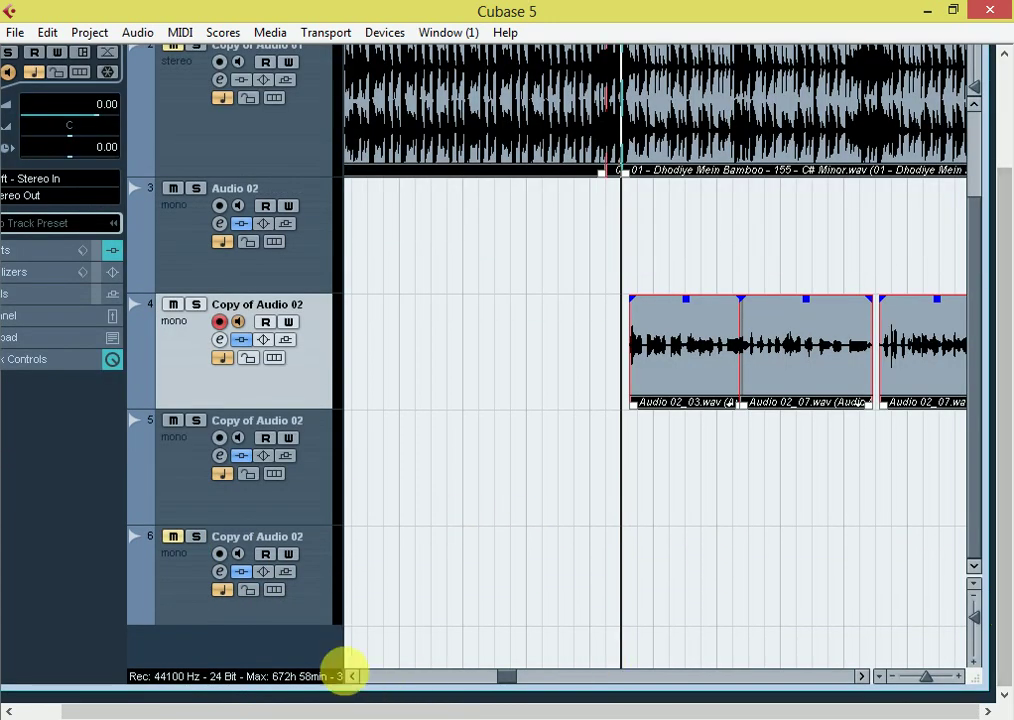
Step: Try a DoubleDelay FX channel, dismiss that dialog, and disarm recording on Copy of Audio 02
right_click(258, 652)
click(317, 385)
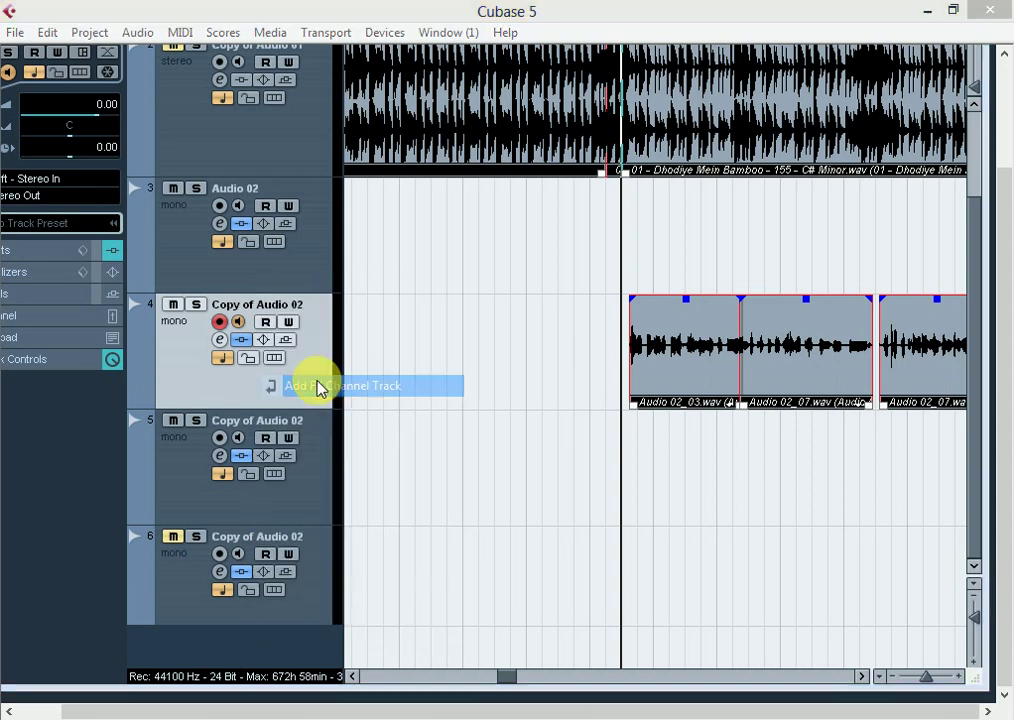
click(415, 378)
mouse_move(475, 74)
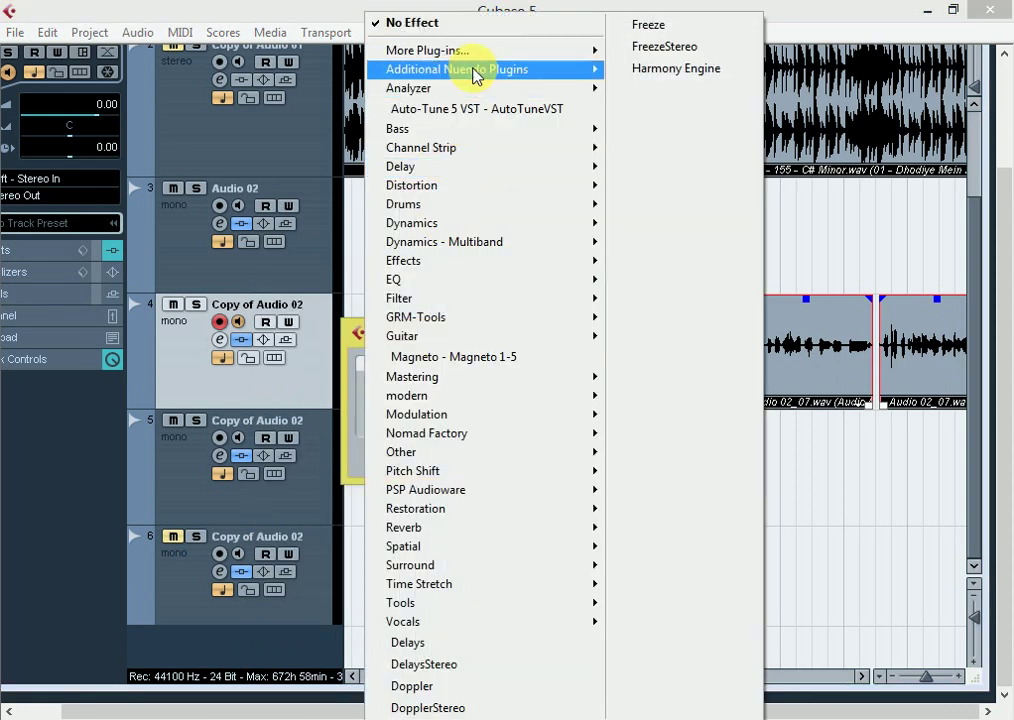
mouse_move(618, 71)
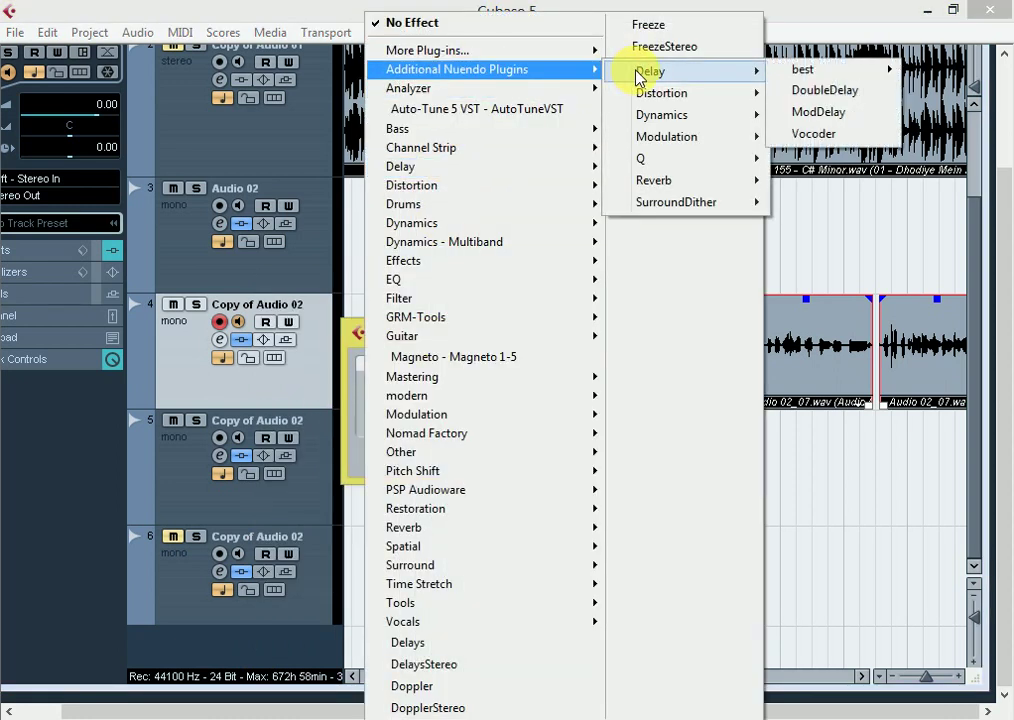
click(805, 90)
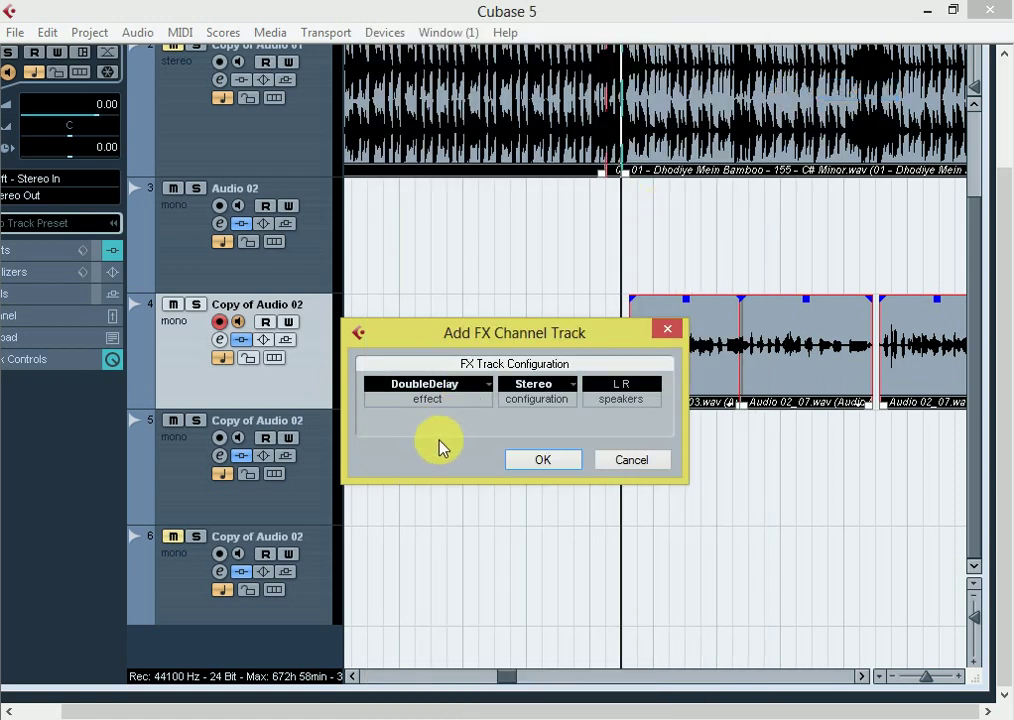
key(Return)
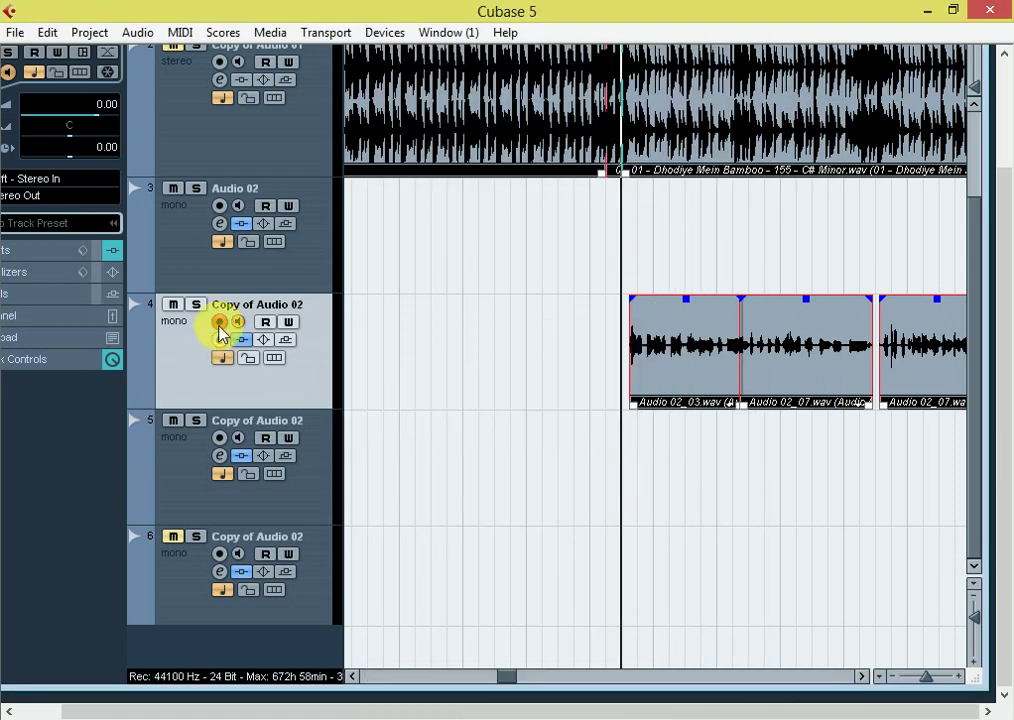
click(221, 322)
Step: Add an FX channel track running the StereoDelay effect
right_click(209, 650)
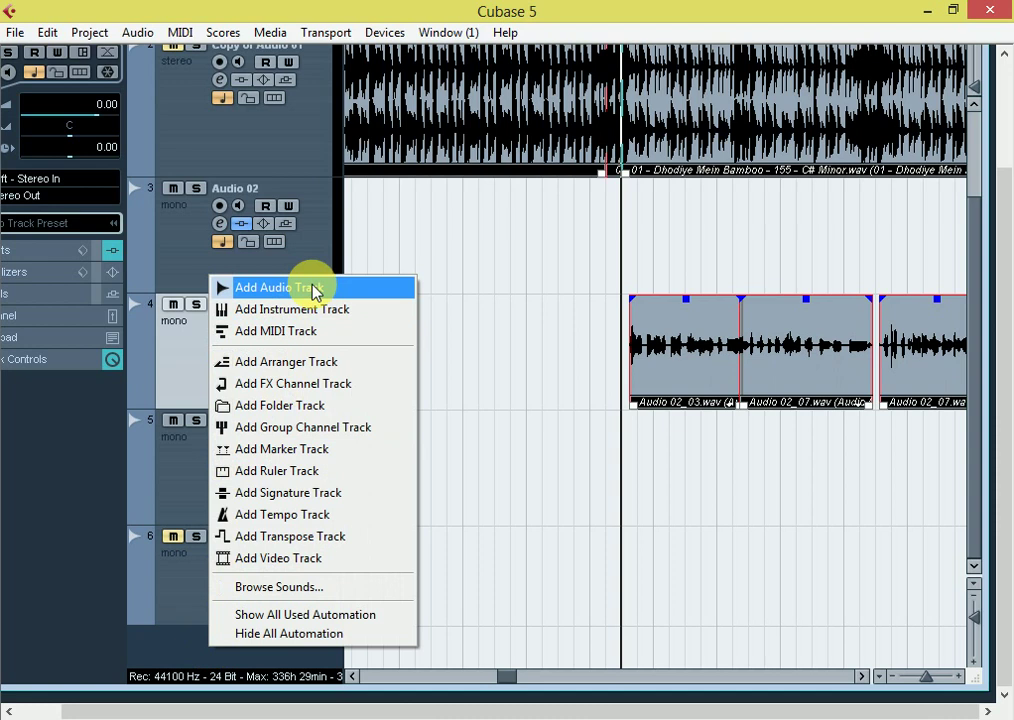
click(281, 388)
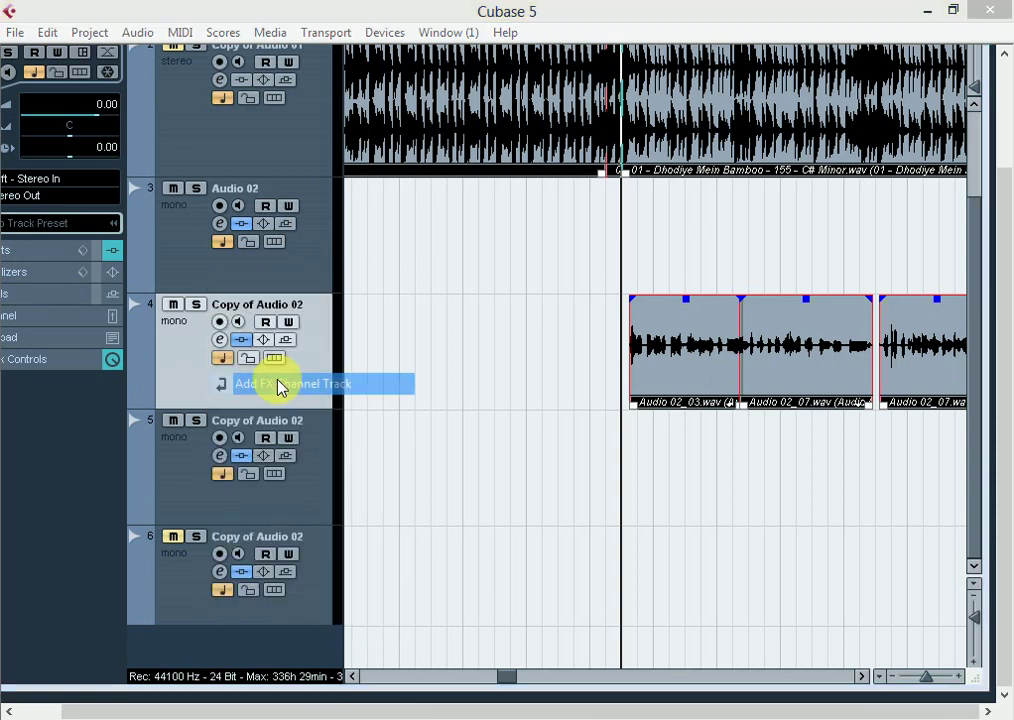
click(422, 388)
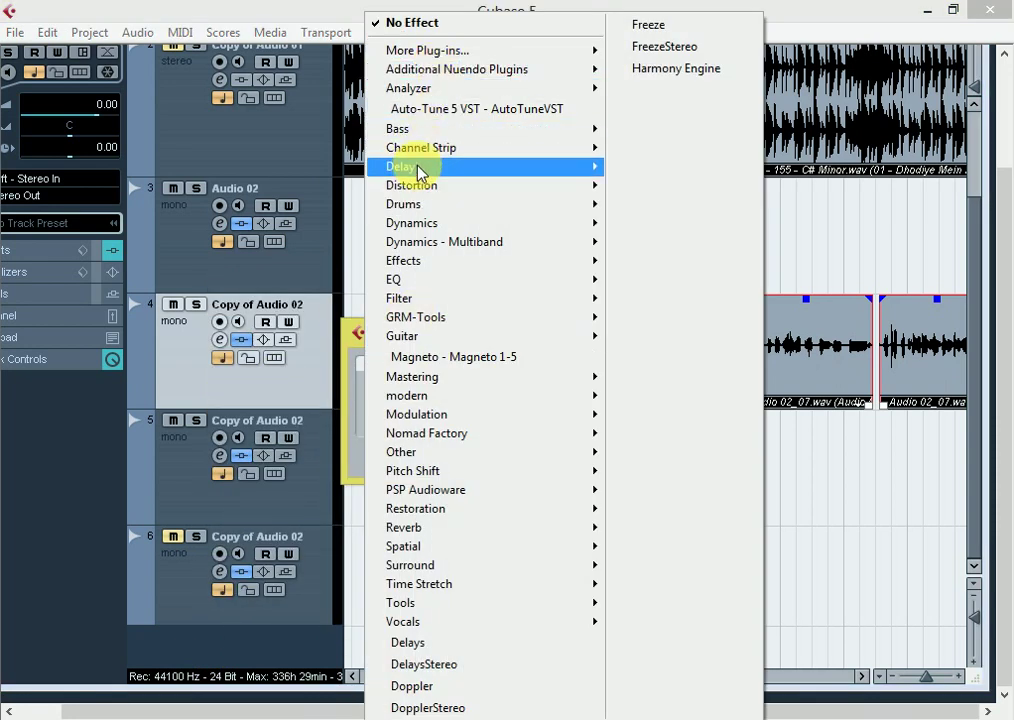
mouse_move(416, 170)
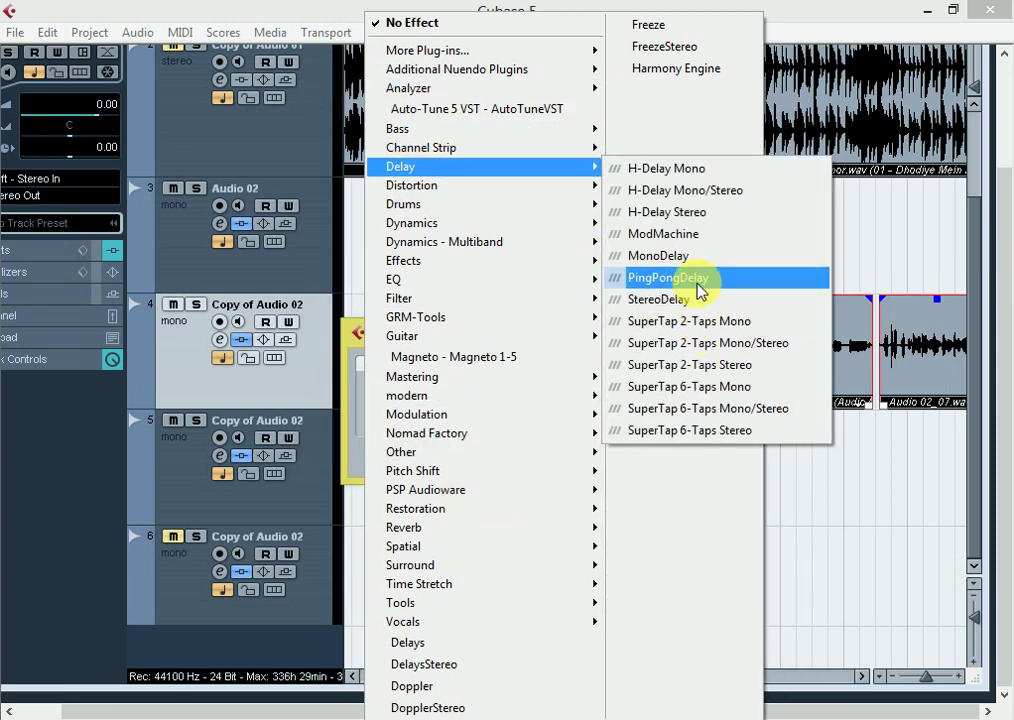
click(682, 302)
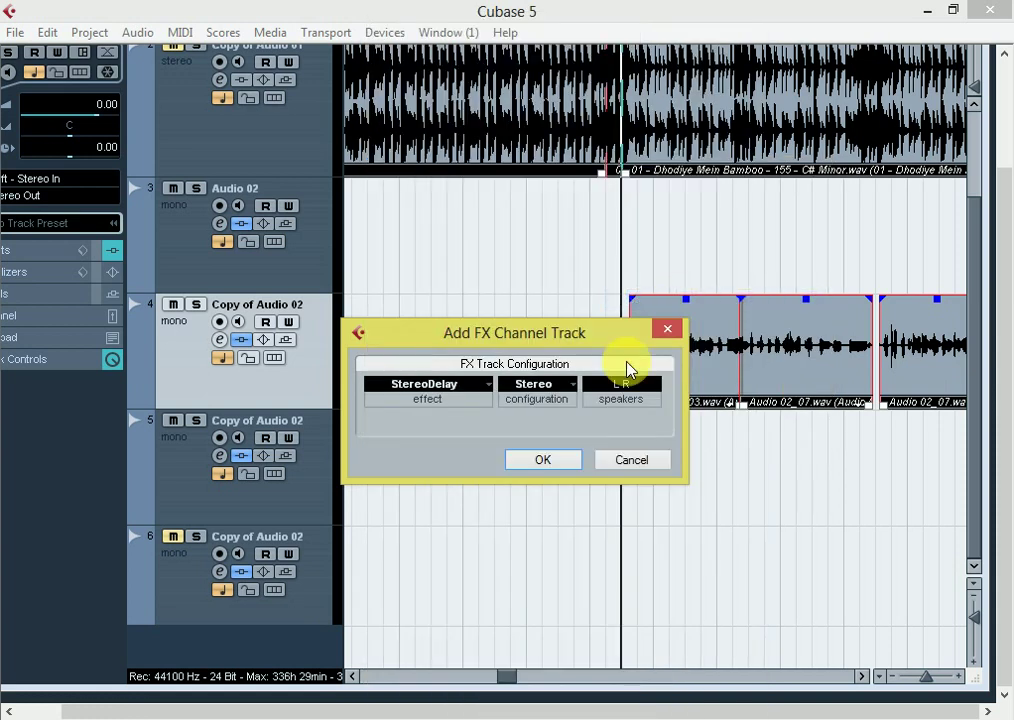
click(542, 459)
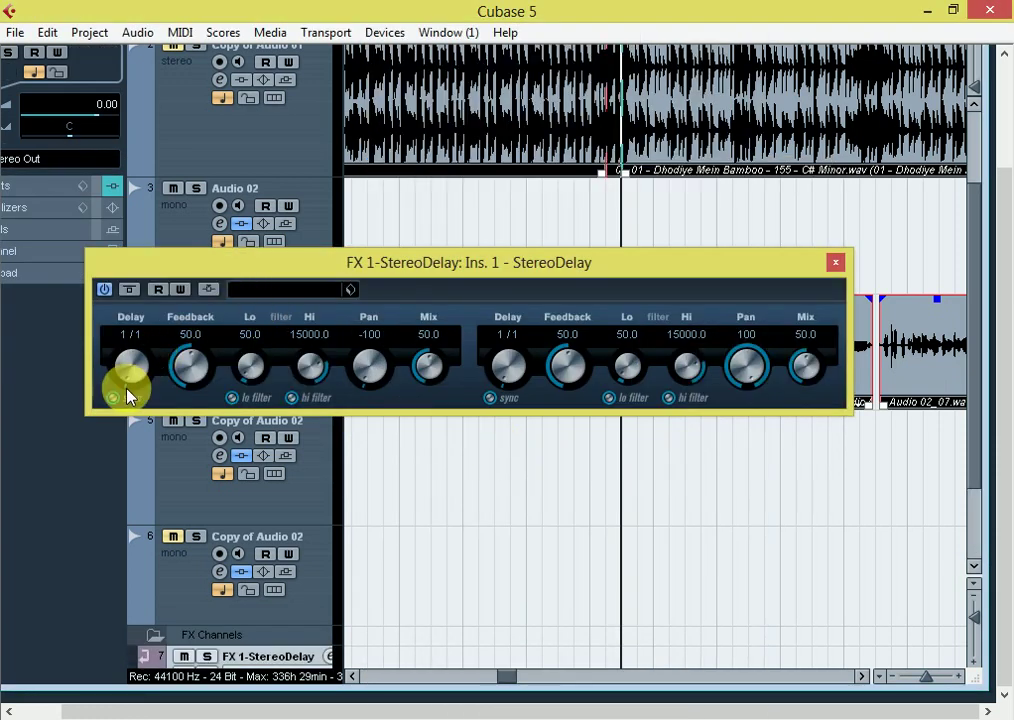
Step: Turn off tempo sync on the left delay and set delay 180, feedback 35, mix 25
click(118, 396)
click(136, 335)
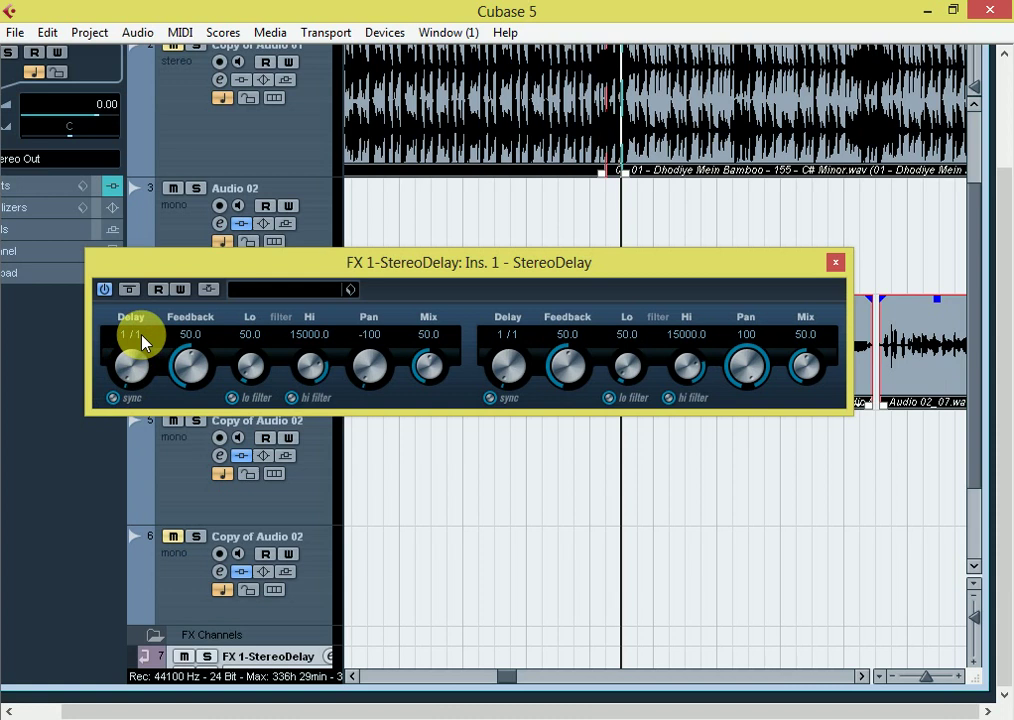
click(113, 396)
text(1)
text(35)
text(2)
text(5)
key(Return)
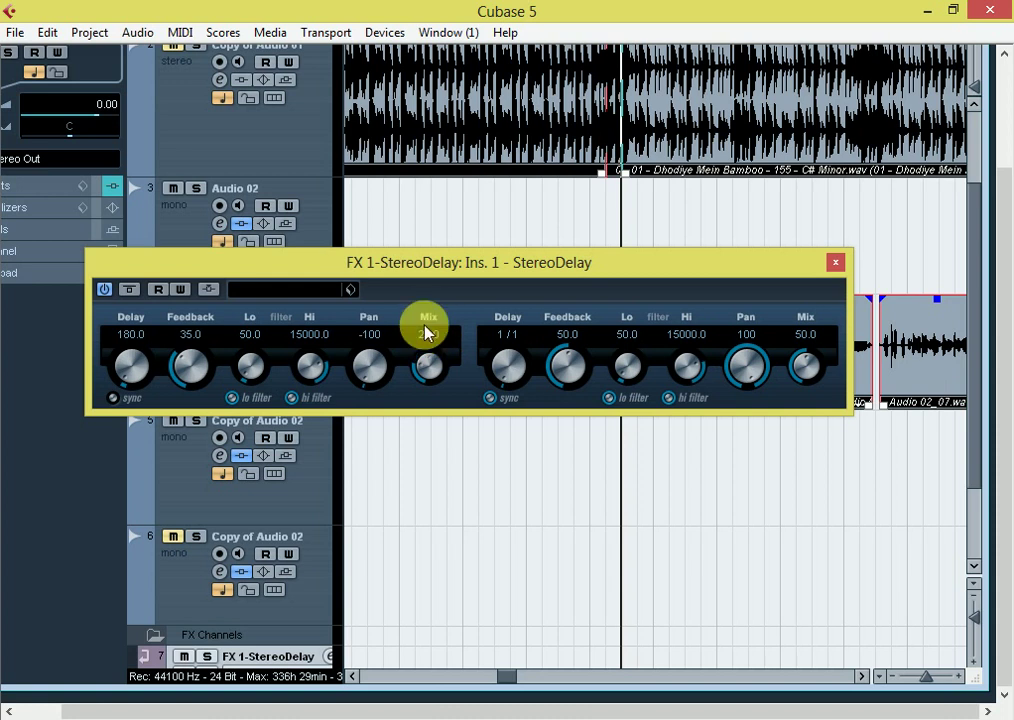
Step: Turn off tempo sync on the right delay and set delay 225, feedback 25, mix 35
click(490, 398)
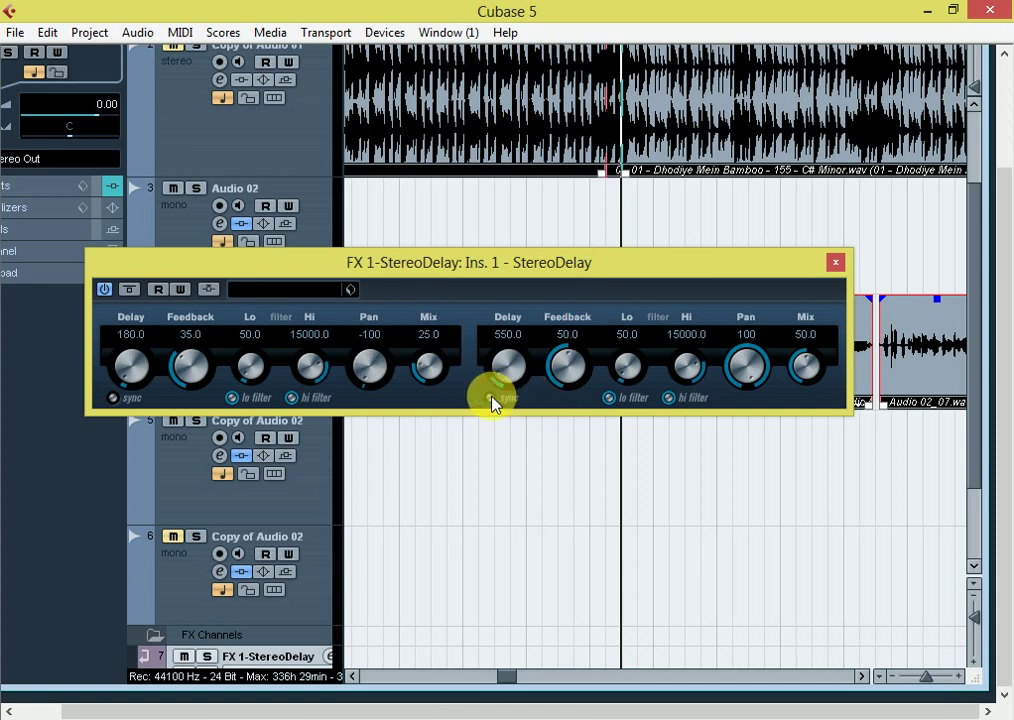
click(517, 335)
text(225)
click(565, 334)
text(25)
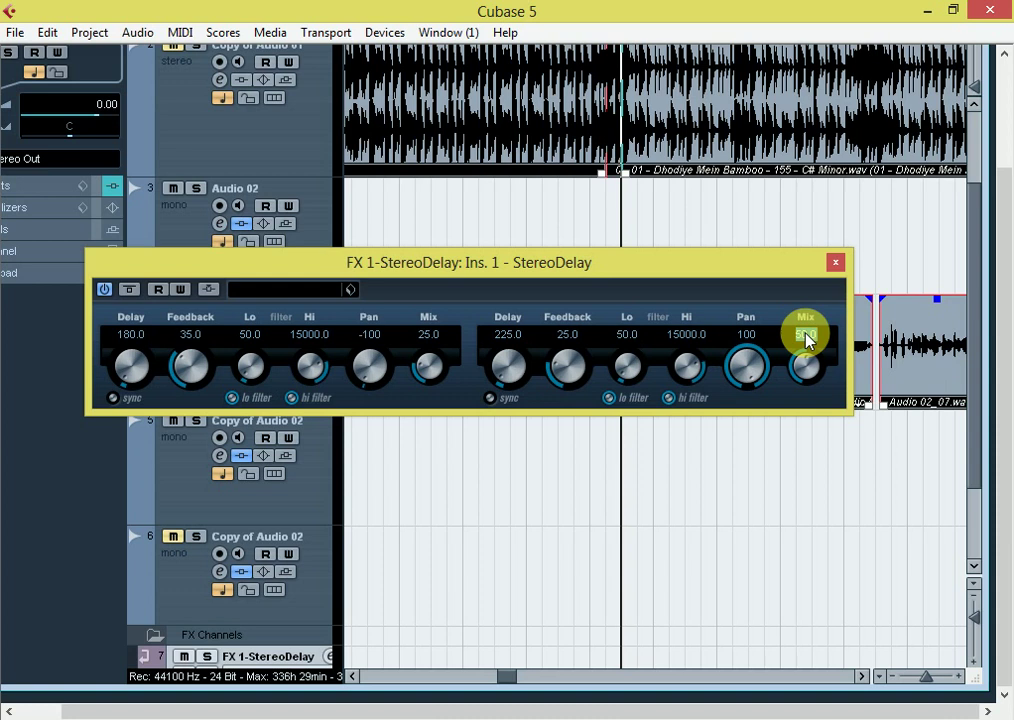
text(35)
Step: Close the StereoDelay editor and add an FX channel running RVerb Stereo, closing its editor
click(837, 263)
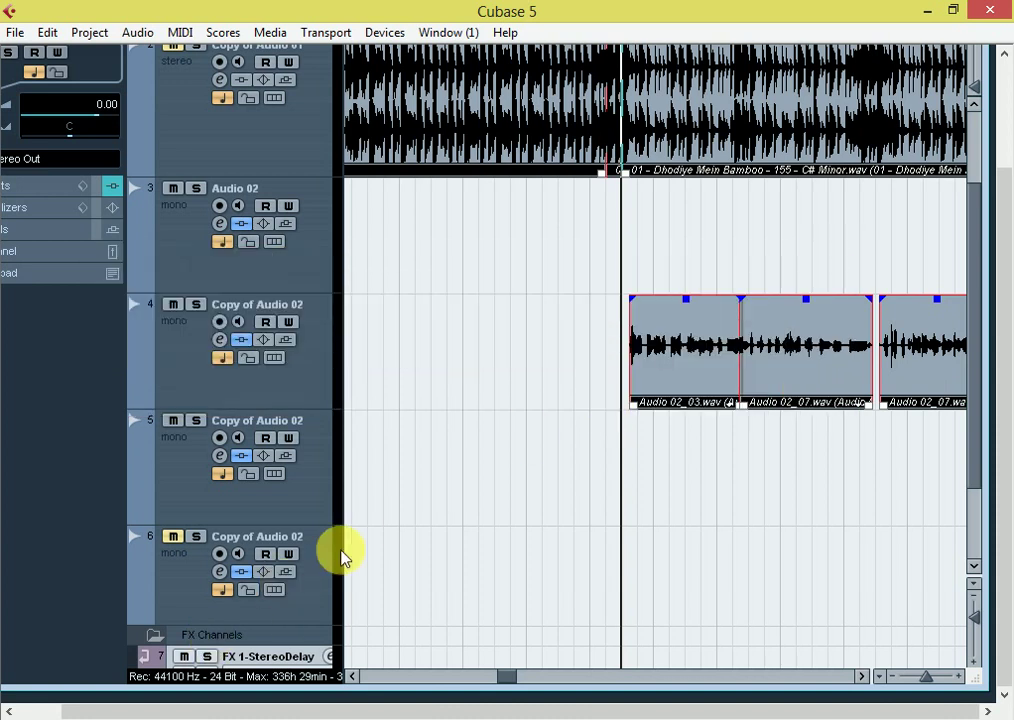
scroll(300, 580, down, 3)
right_click(237, 655)
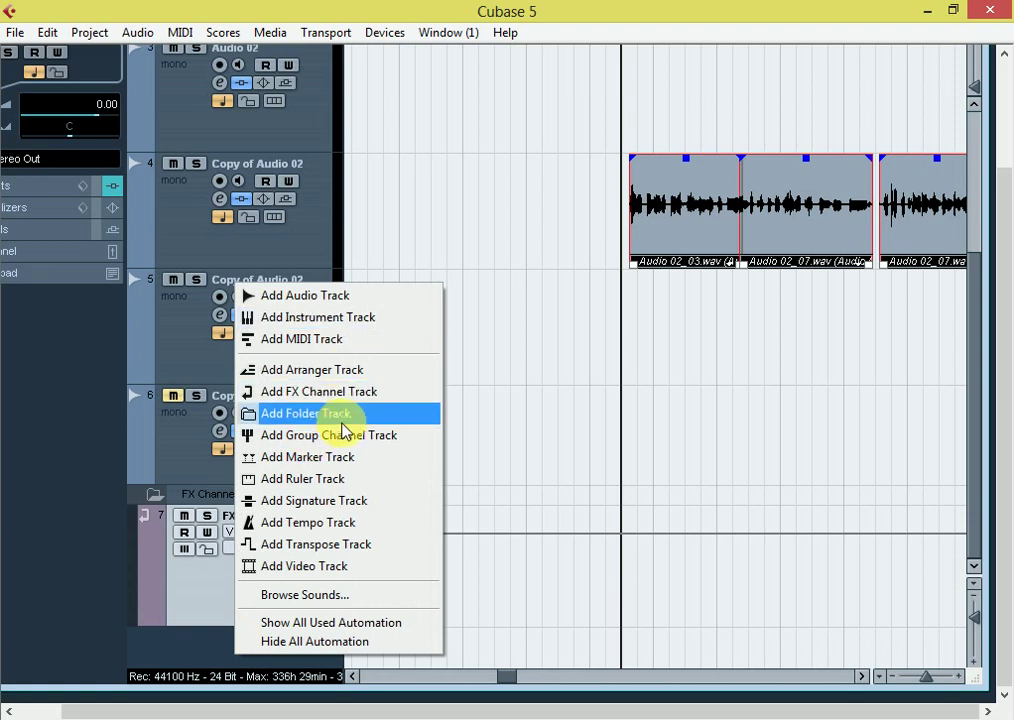
click(339, 394)
click(424, 384)
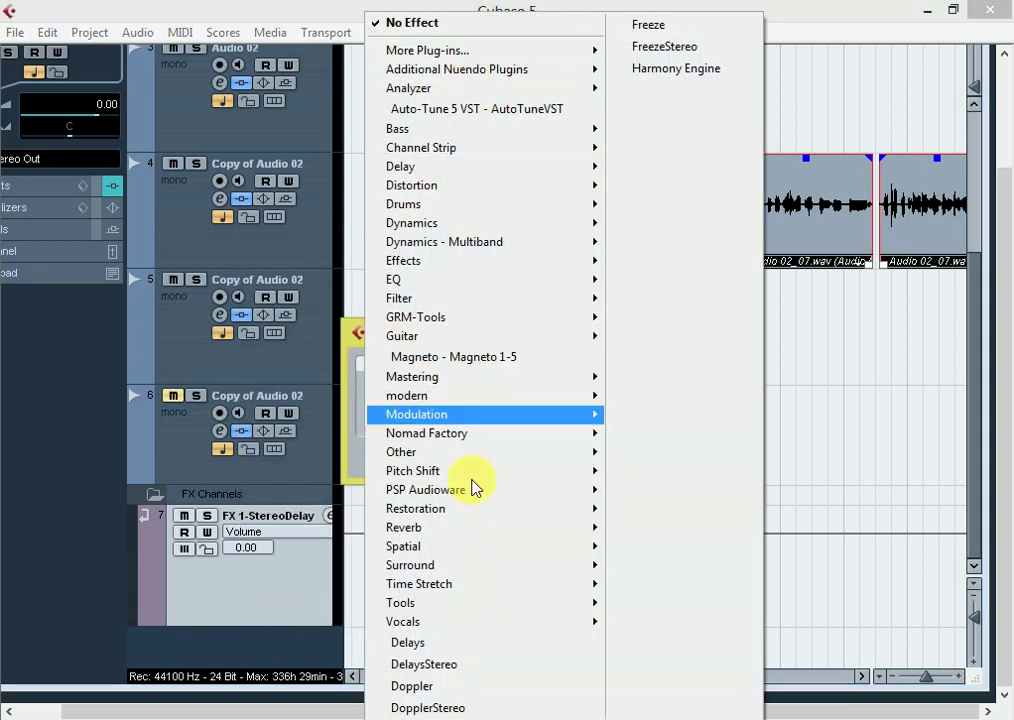
mouse_move(443, 528)
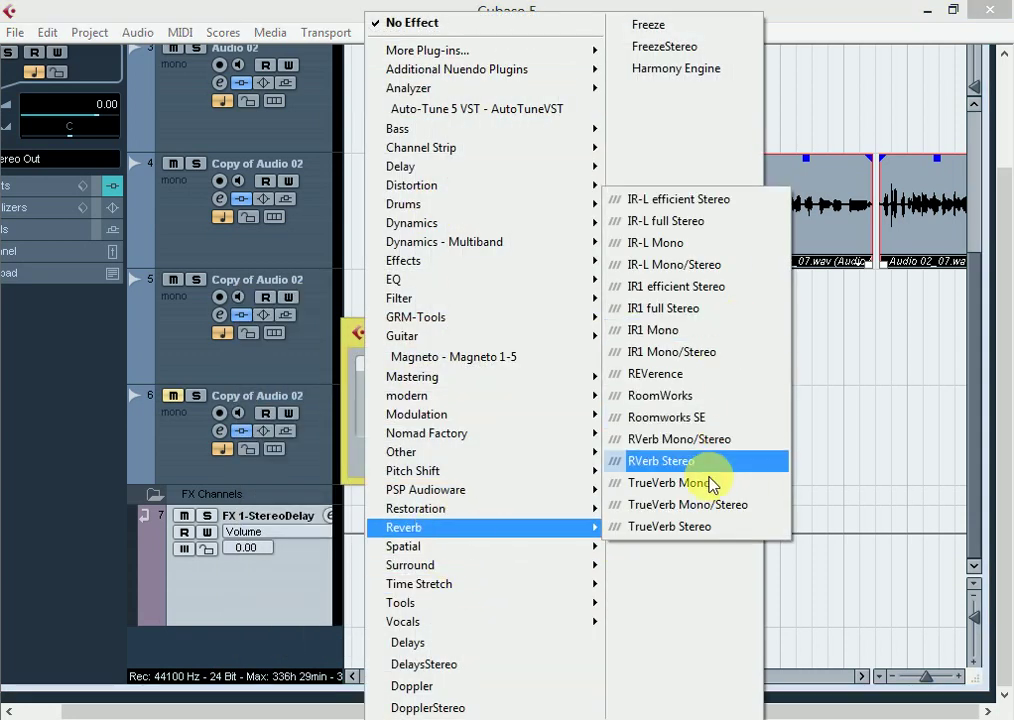
click(690, 466)
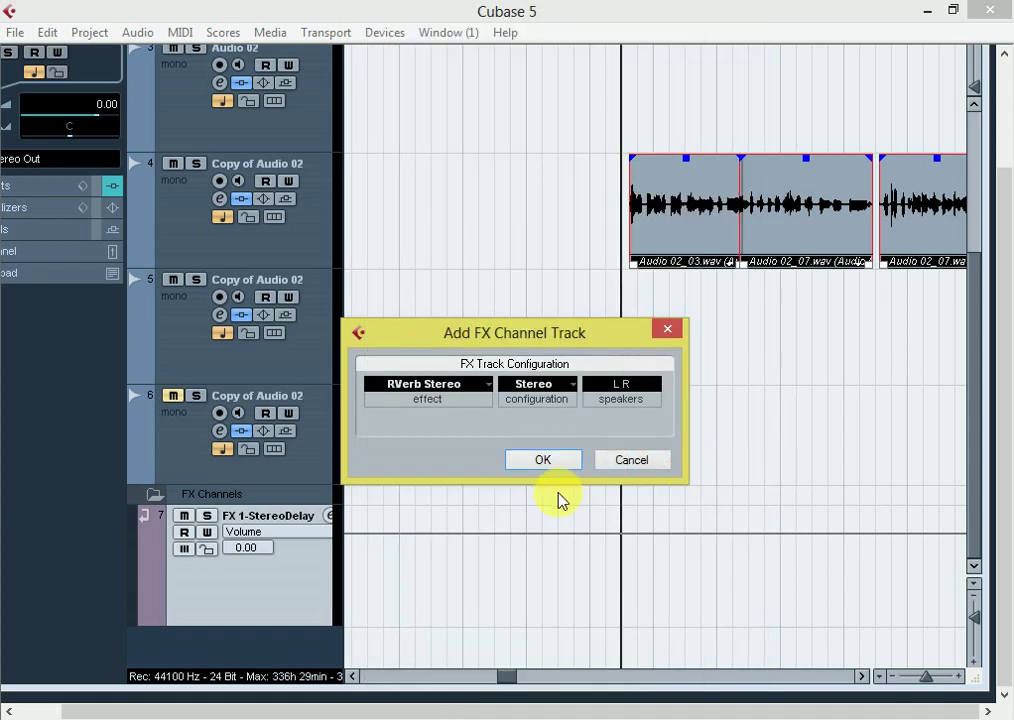
click(548, 462)
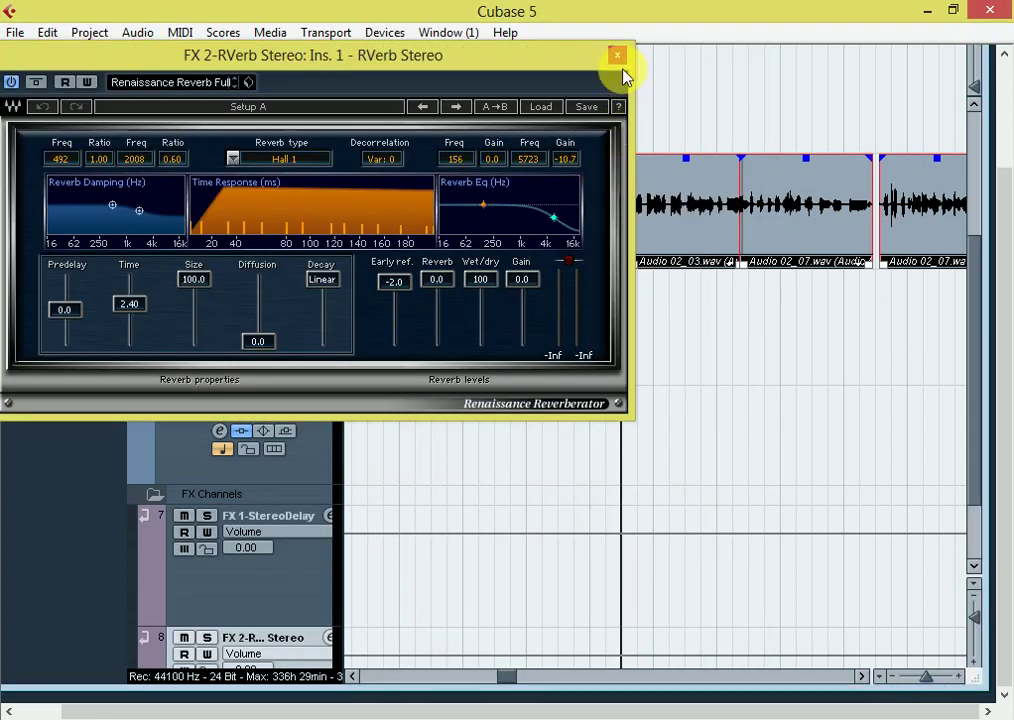
click(617, 56)
scroll(584, 394, up, 4)
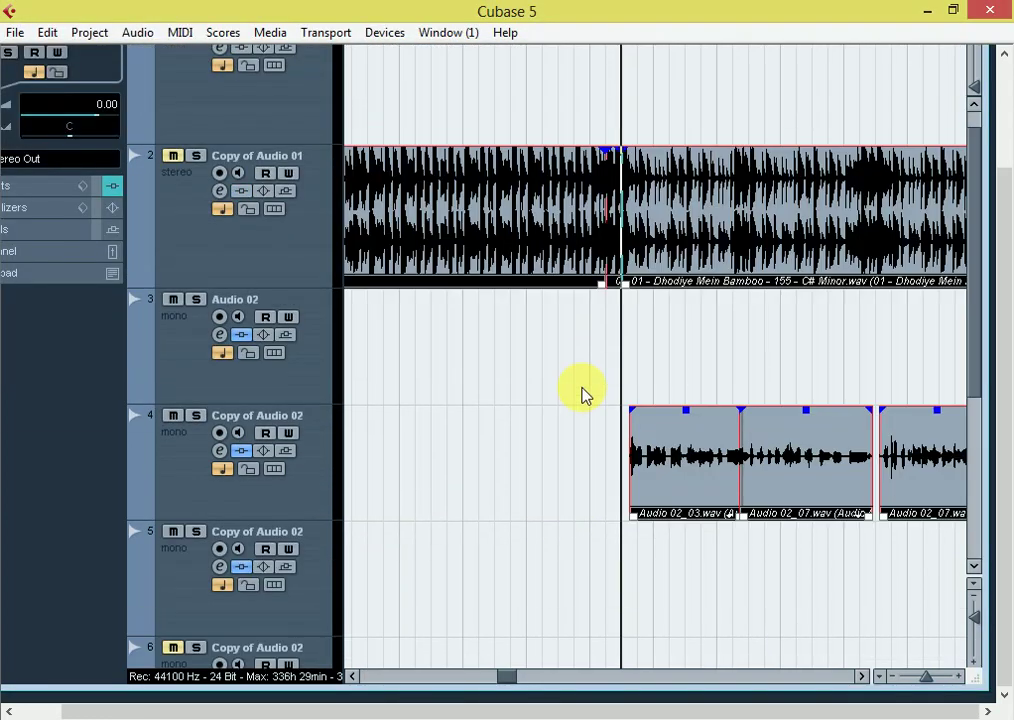
Step: Enable Copy of Audio 02's first send to FX 1-StereoDelay at -8.32
click(220, 451)
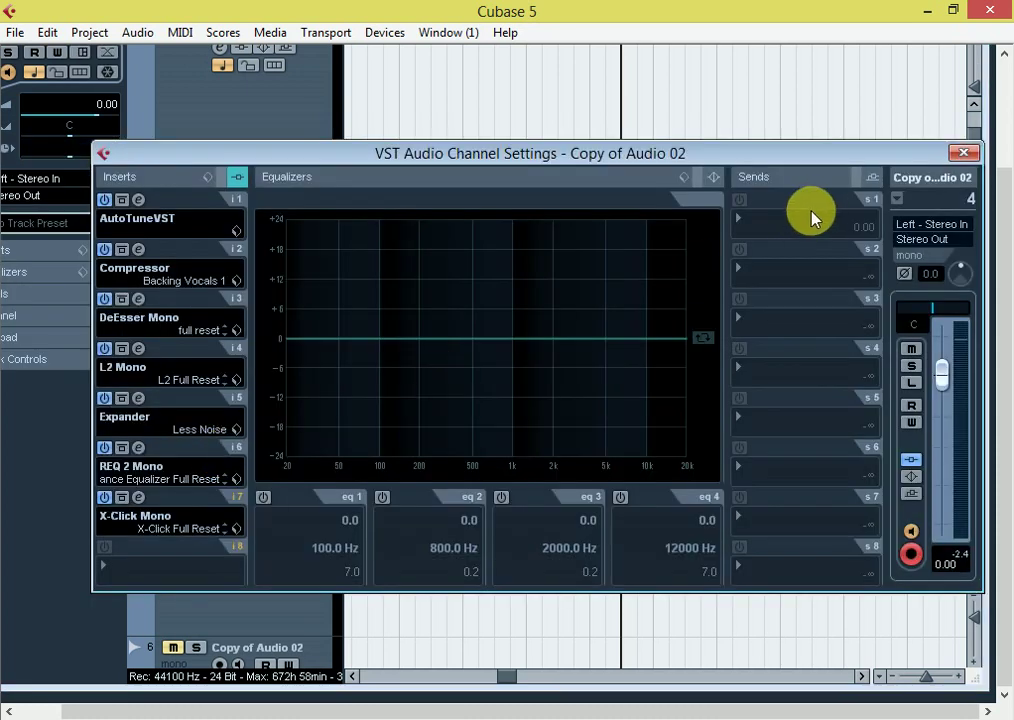
click(812, 218)
click(808, 267)
click(741, 200)
click(868, 229)
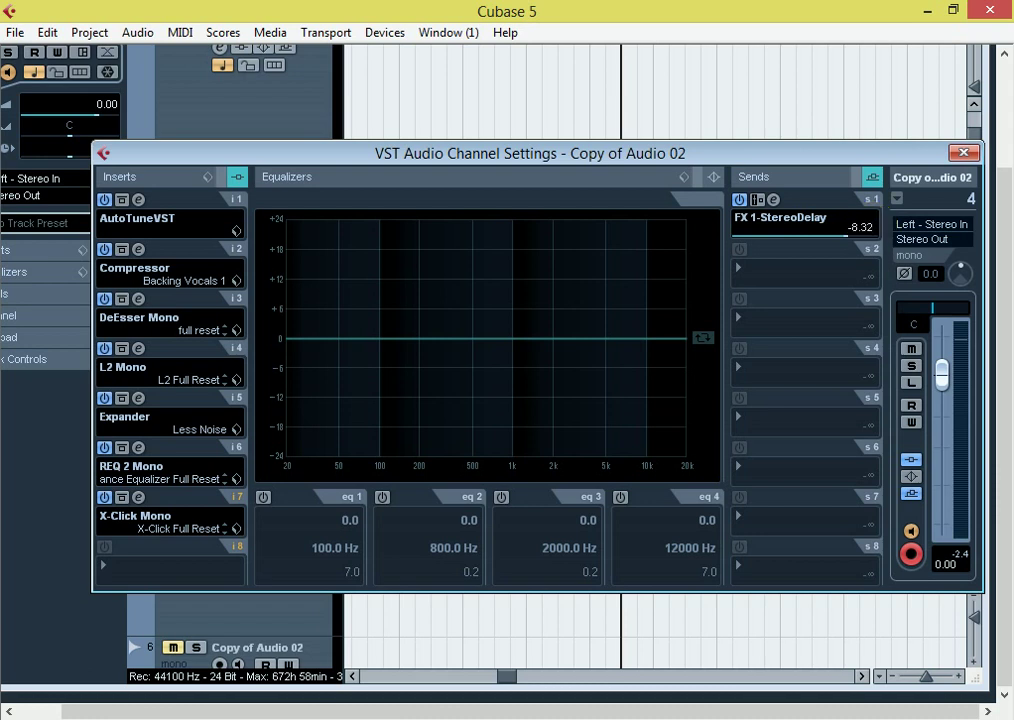
Step: Enable the second send to FX 2-RVerb Stereo at -21.32 and close channel settings
click(815, 272)
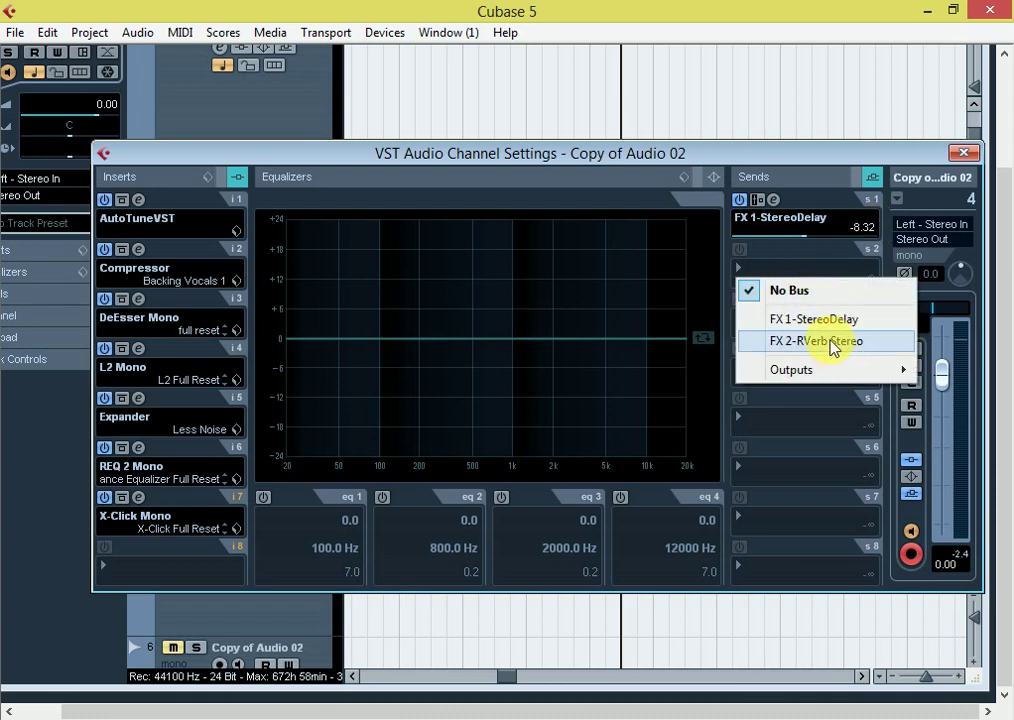
click(830, 342)
click(865, 272)
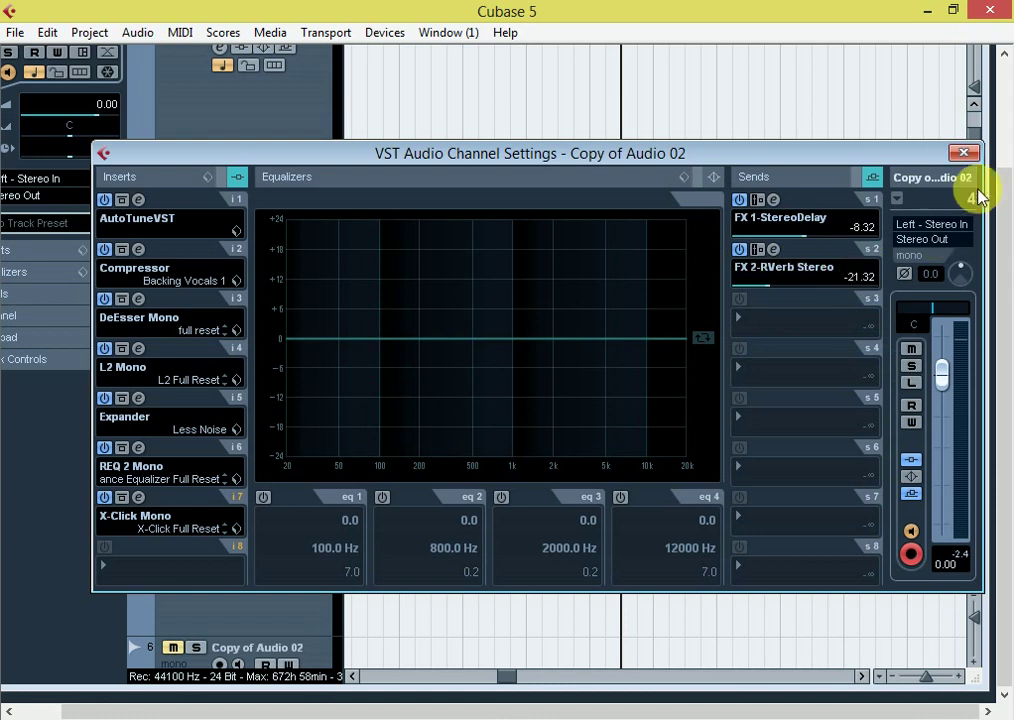
click(964, 151)
scroll(740, 385, up, 1)
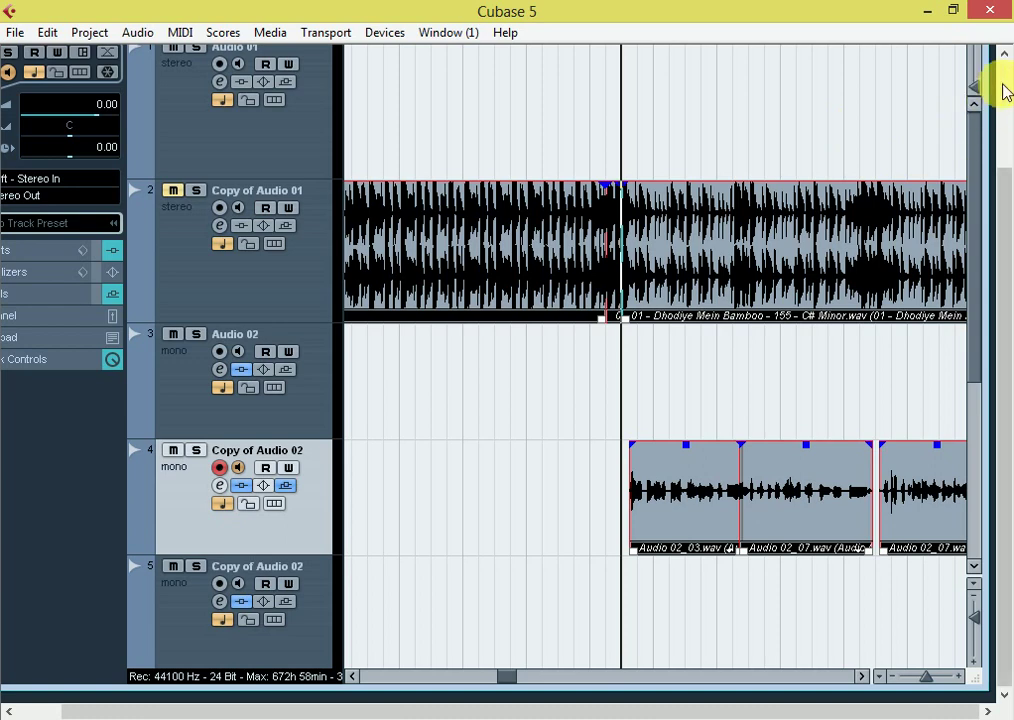
Step: Bring the project window into view and start mix playback, zooming the timeline out and in
click(1000, 91)
key(g)
key(g)
key(g)
key(g)
key(g)
key(g)
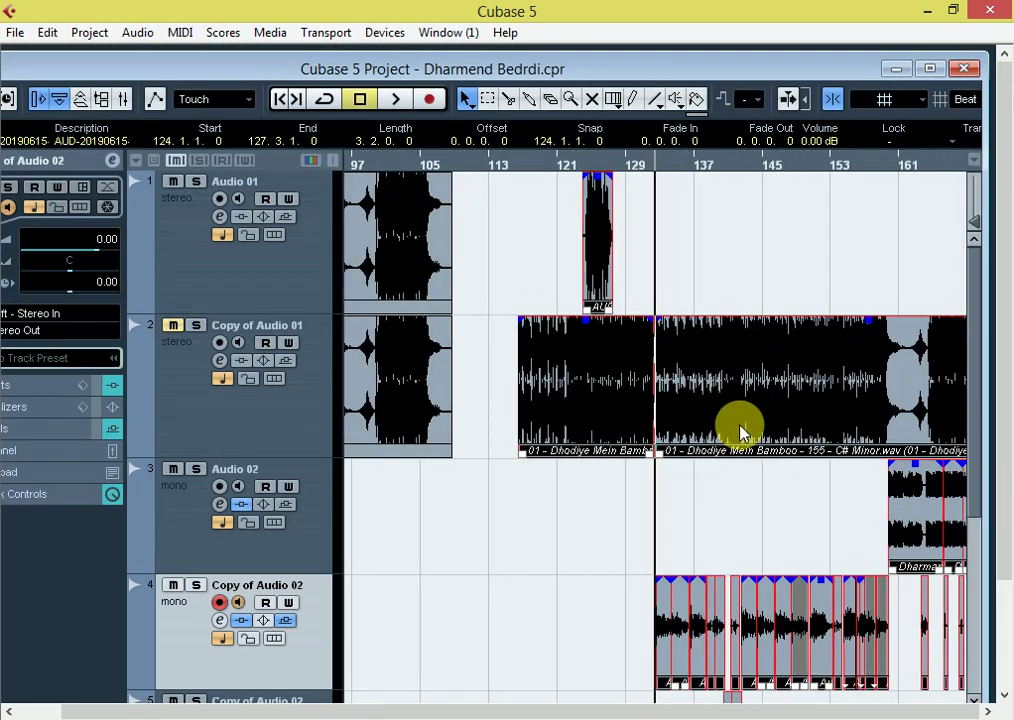
key(h)
key(h)
key(h)
key(h)
key(h)
key(h)
key(h)
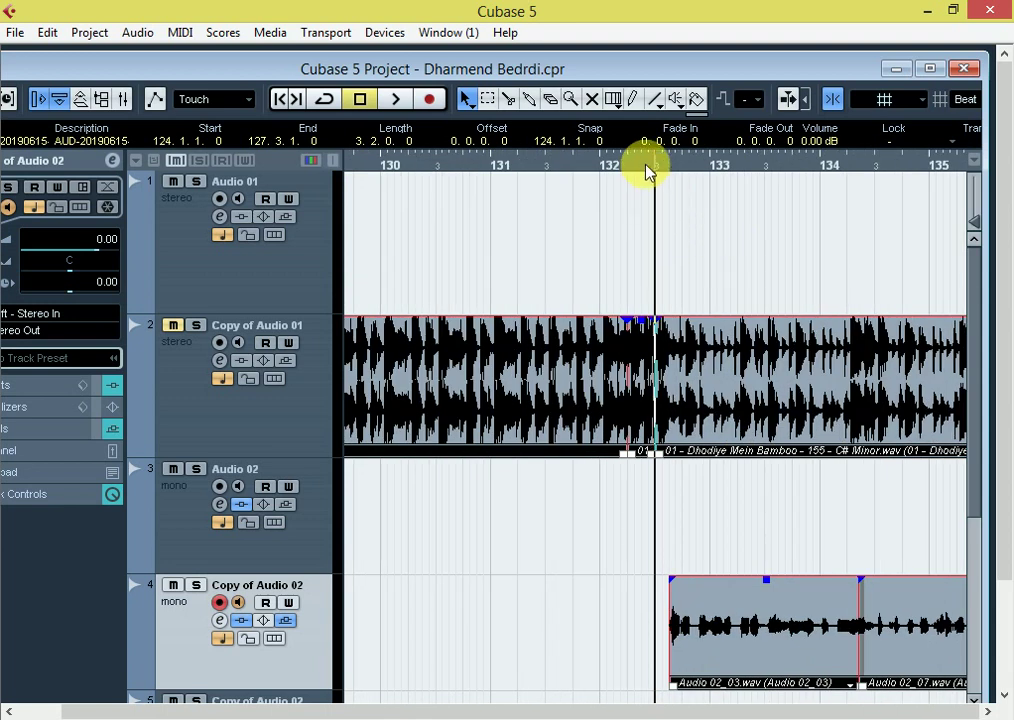
key(space)
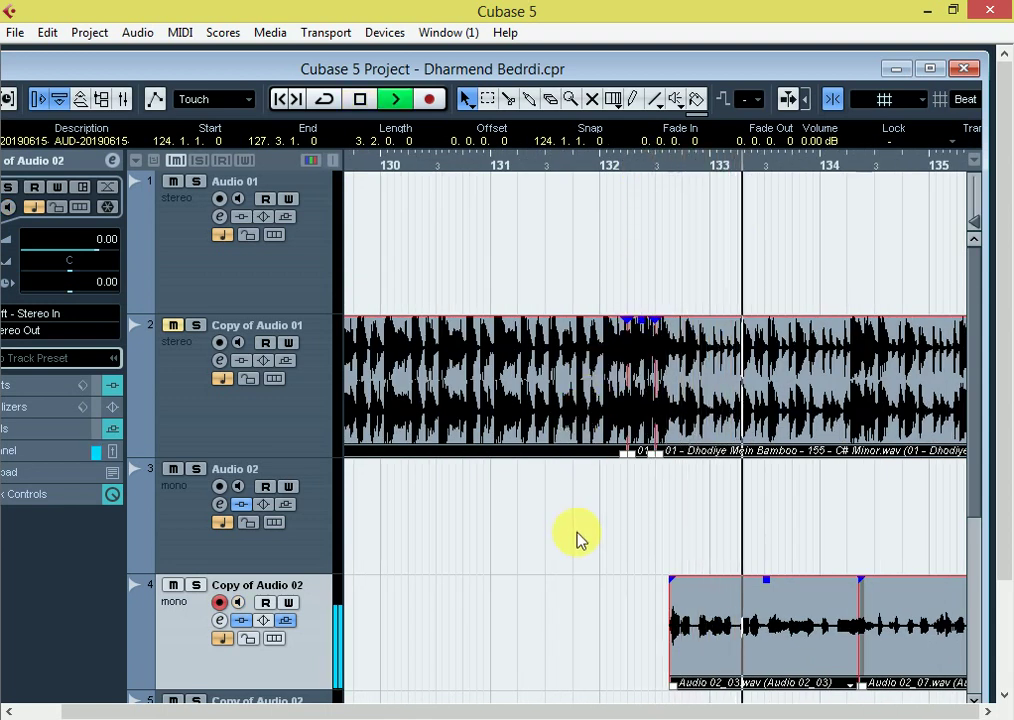
key(g)
key(g)
key(g)
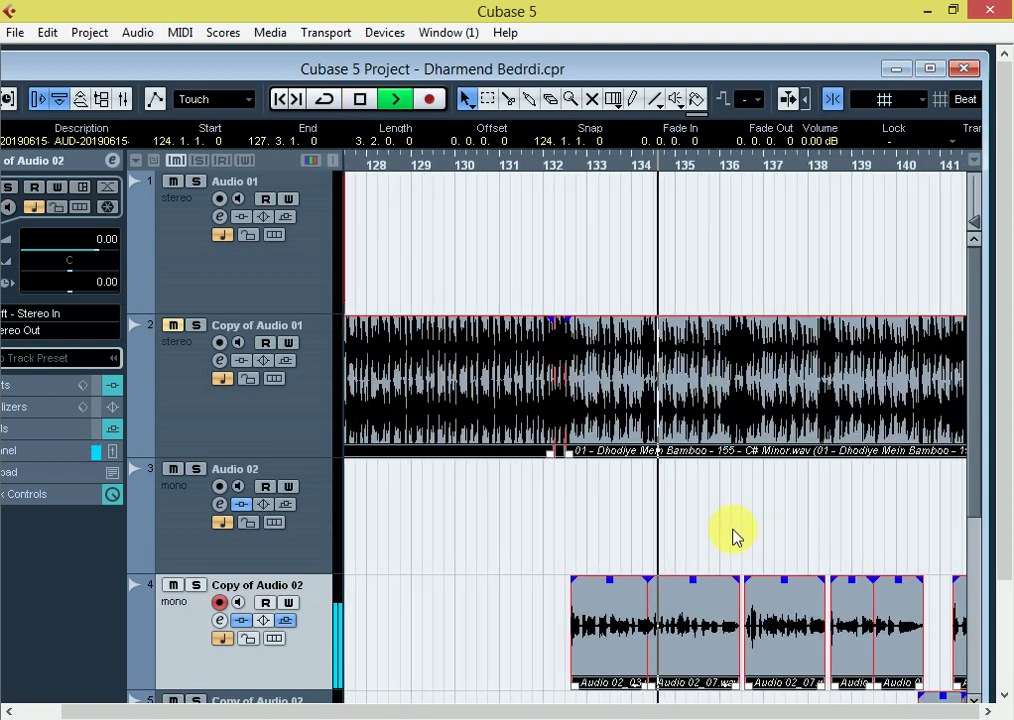
scroll(735, 536, down, 2)
key(g)
scroll(728, 540, up, 2)
key(h)
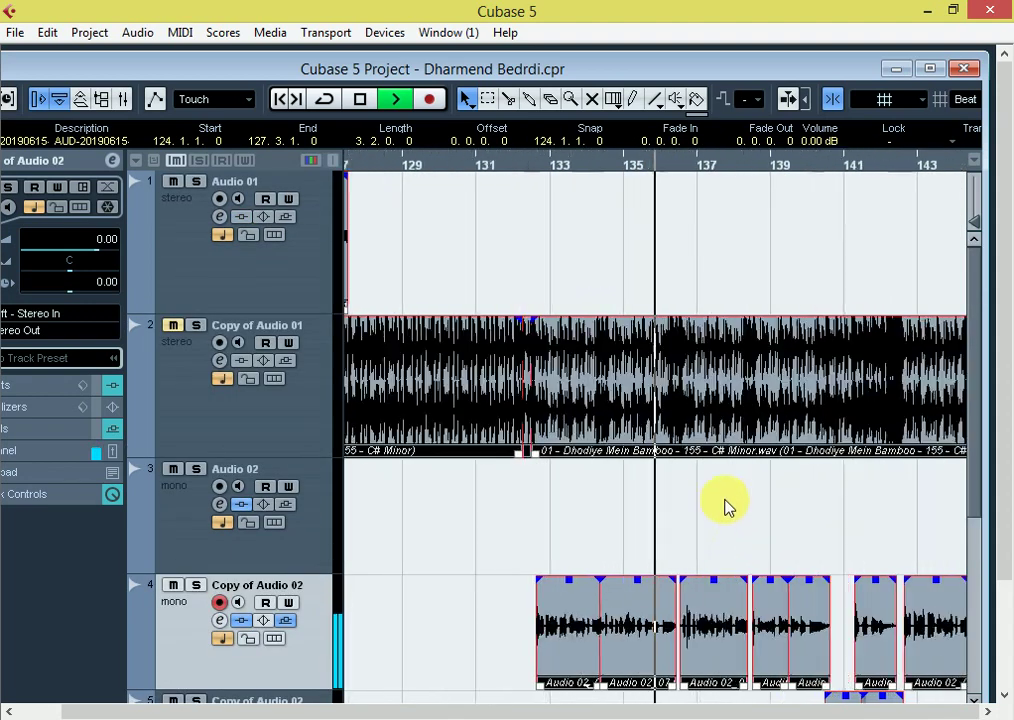
key(h)
key(h)
scroll(729, 500, down, 1)
key(g)
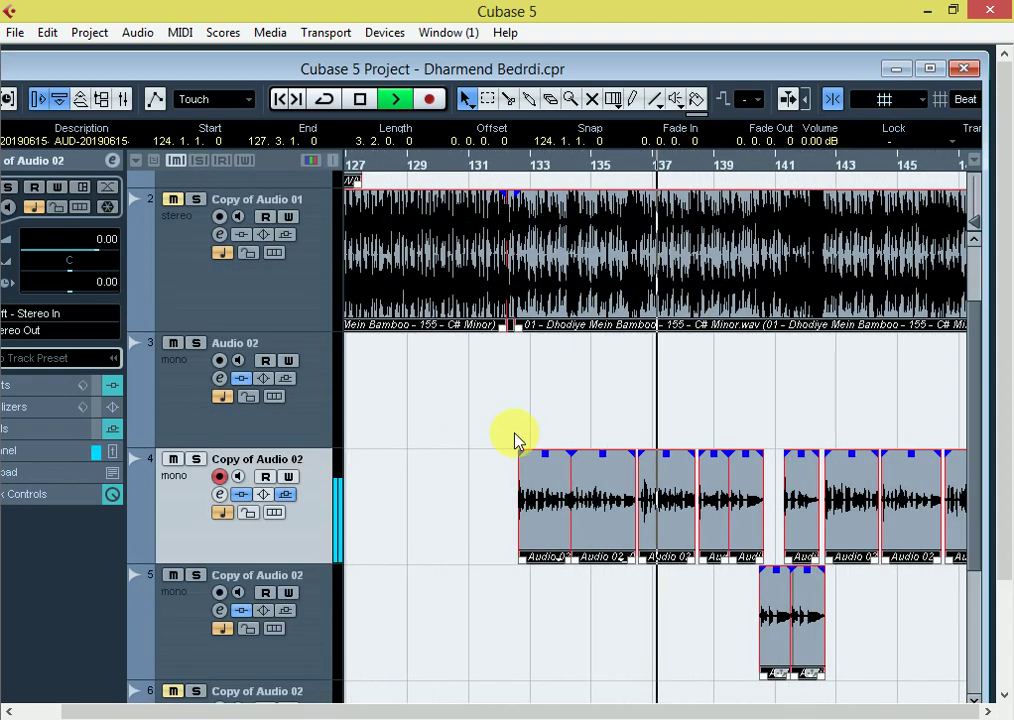
key(h)
key(g)
key(g)
key(g)
key(g)
key(g)
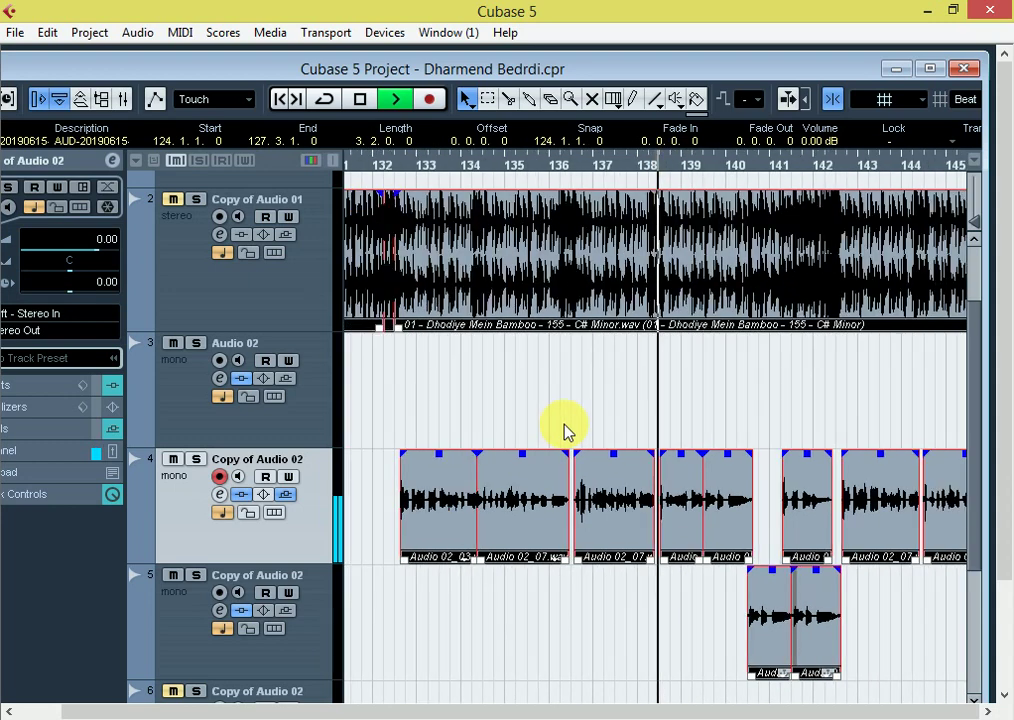
Step: Maximize the project window and zoom to show bars 129 to 161 around the playhead
click(930, 77)
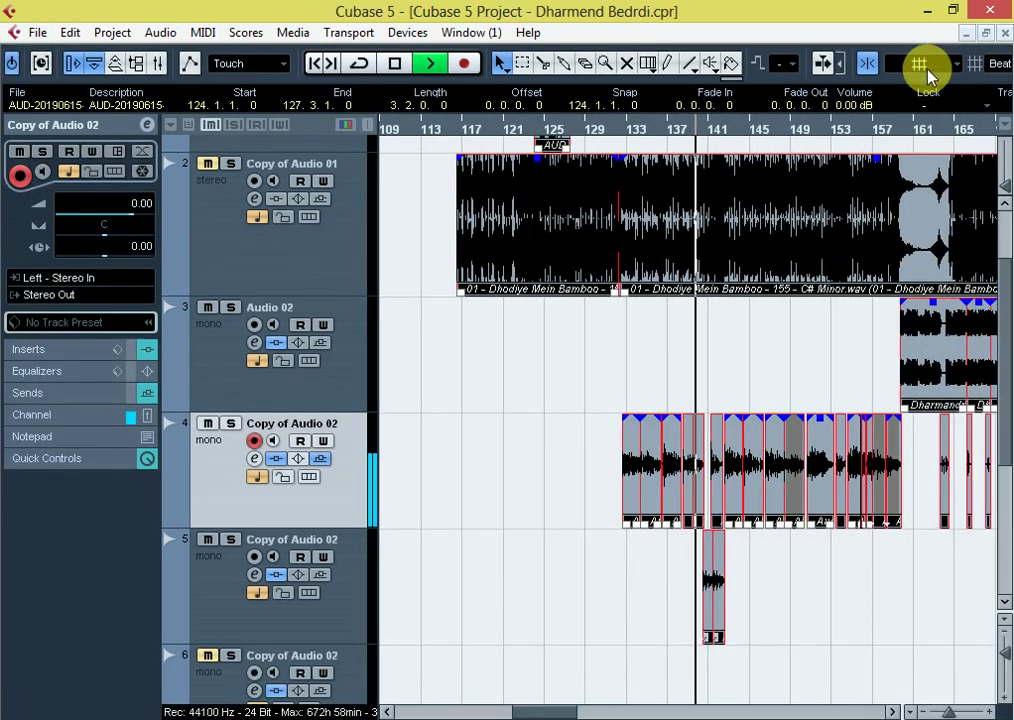
key(h)
key(h)
key(h)
key(h)
key(h)
key(g)
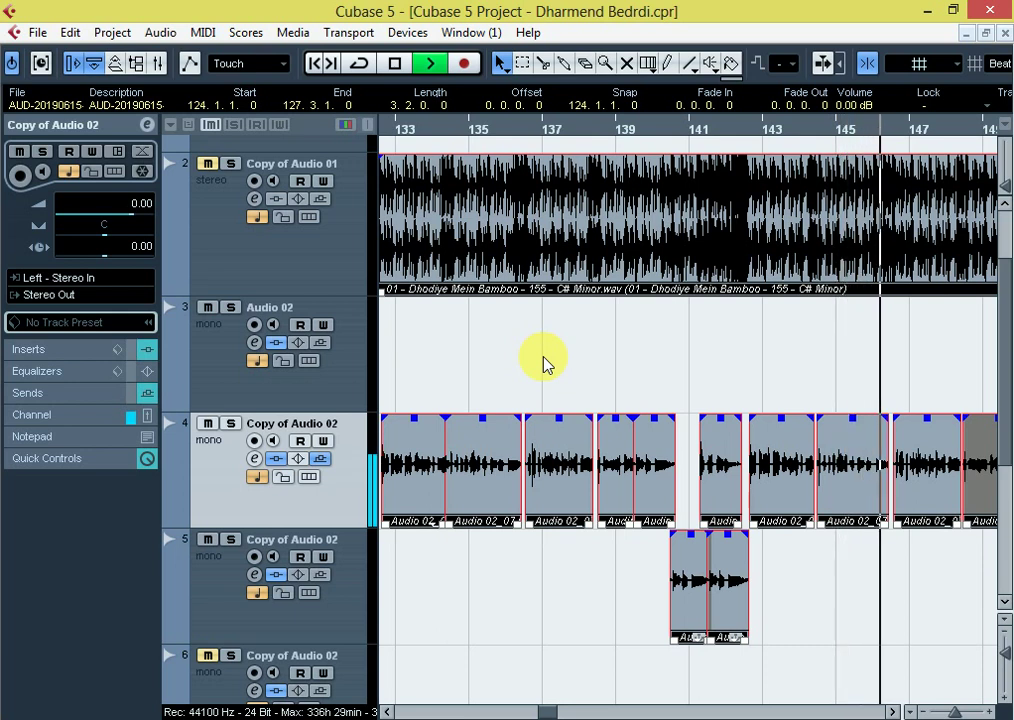
key(g)
key(h)
key(h)
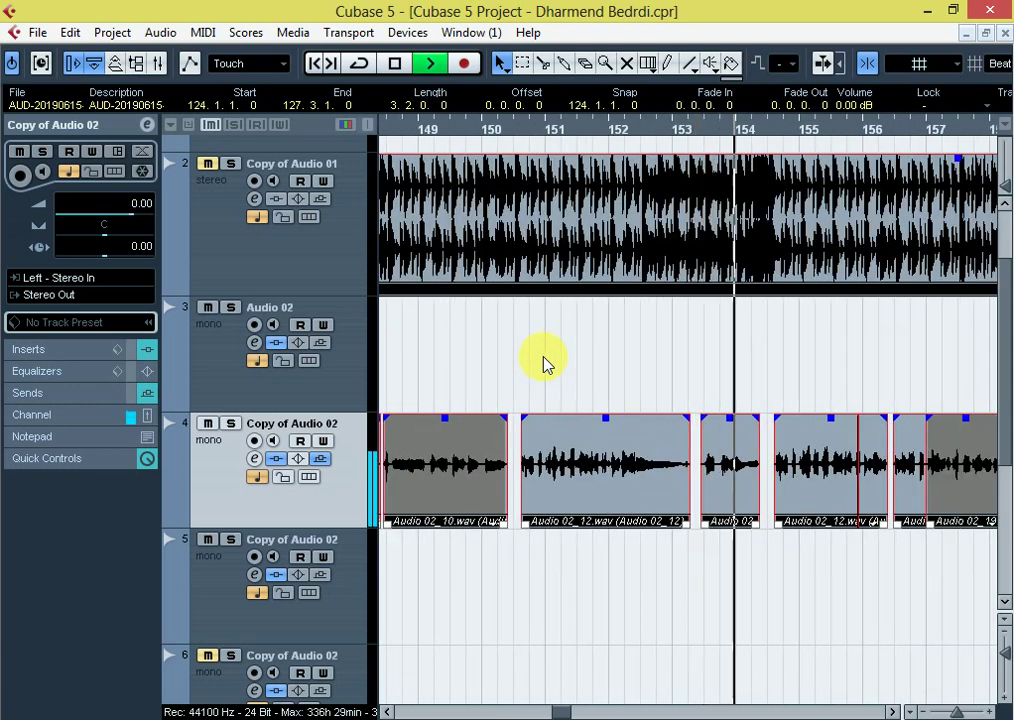
scroll(543, 364, down, 2)
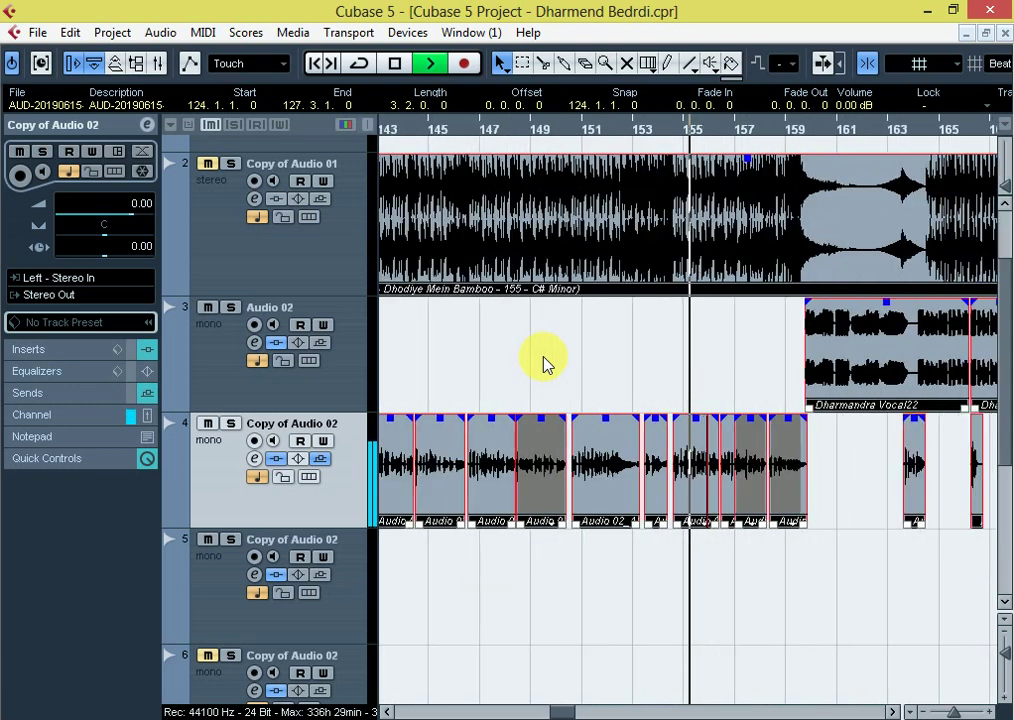
scroll(543, 364, up, 2)
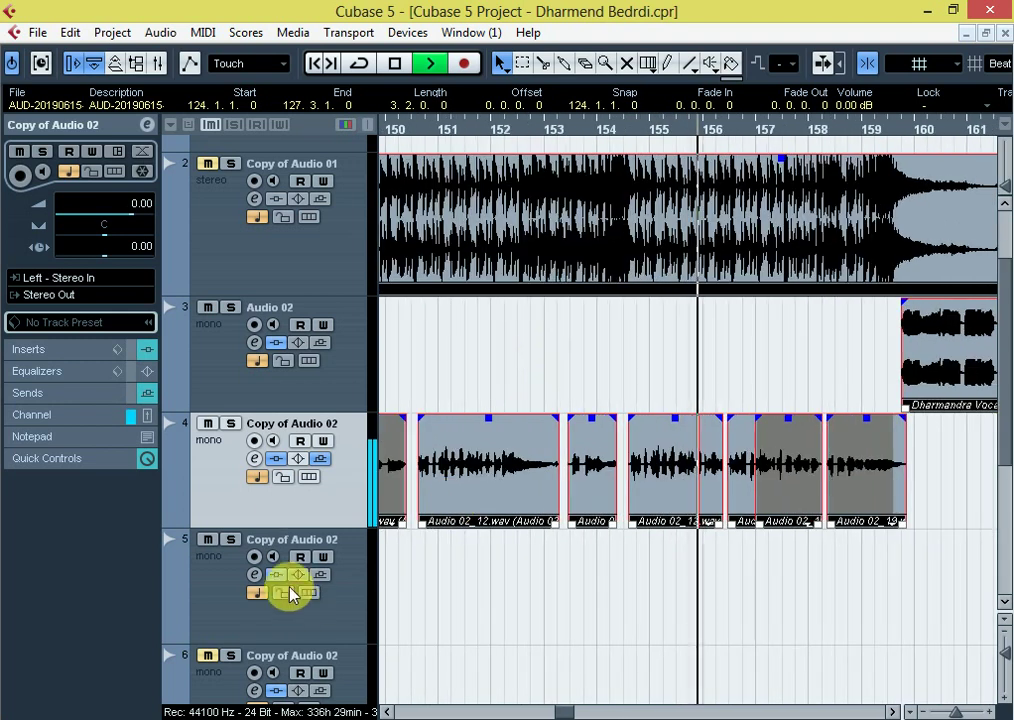
Step: Open Copy of Audio 02's channel settings and review the AutoTune, Compressor and DeEsser Mono editors
click(256, 459)
click(138, 200)
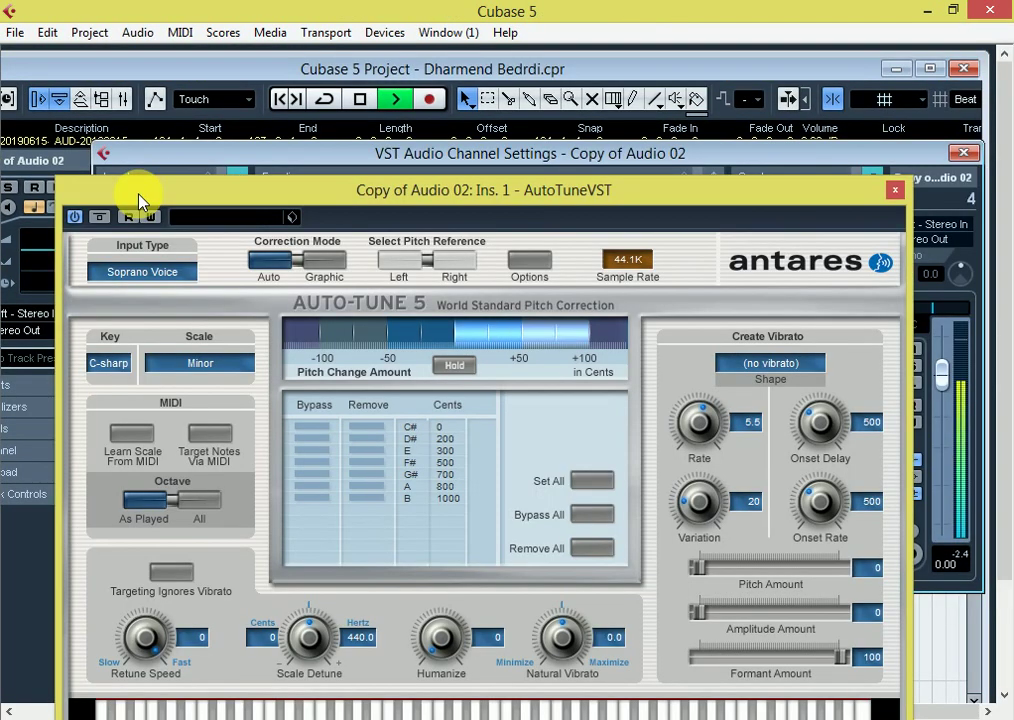
click(894, 190)
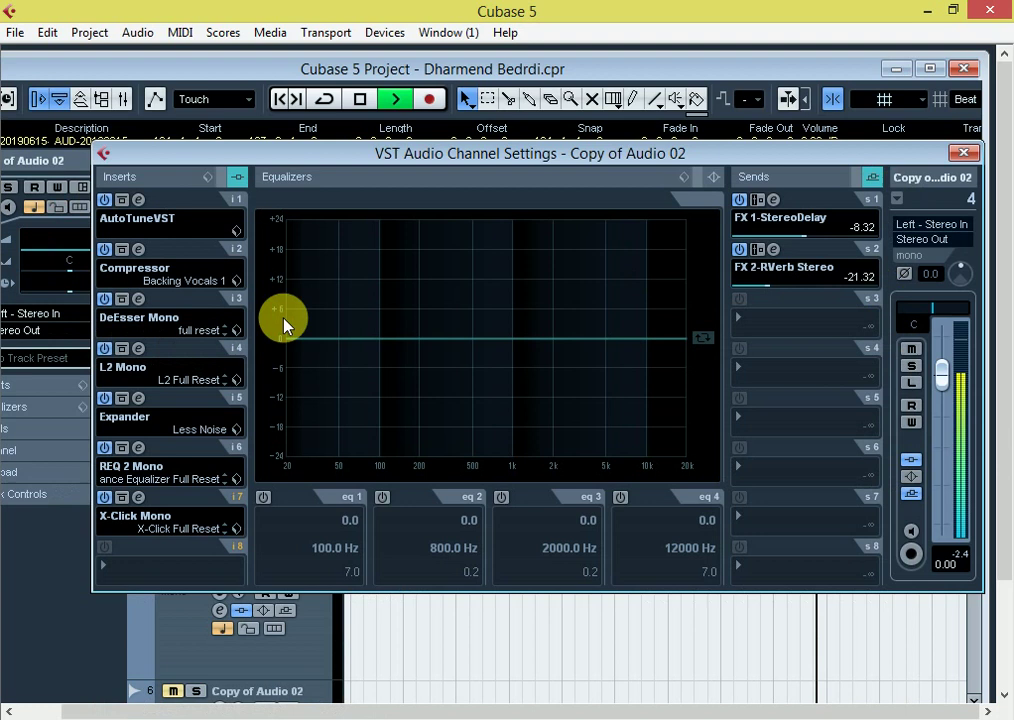
click(138, 249)
click(138, 298)
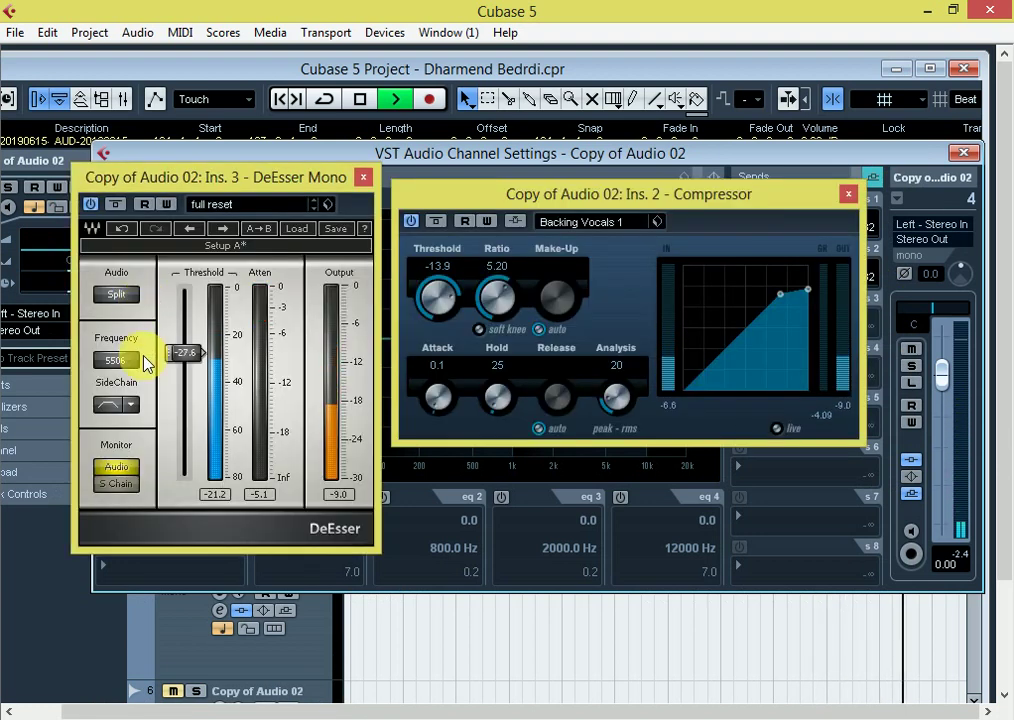
drag(278, 193, 527, 430)
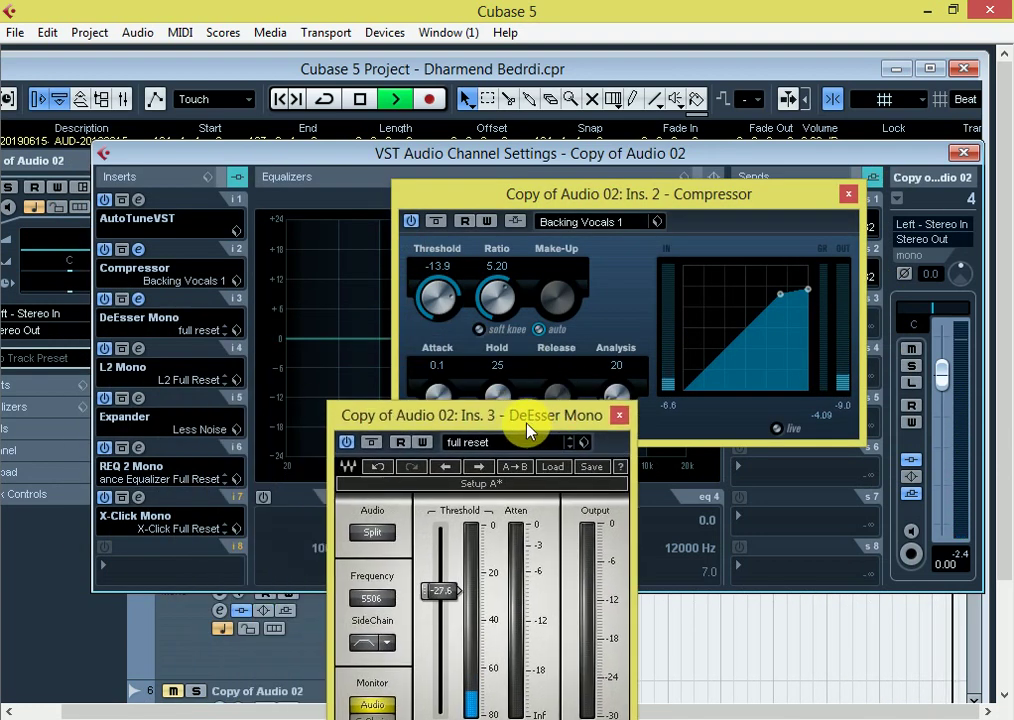
Step: Open the Expander, REQ 2 Mono and X-Click Mono editors, spreading their windows around the inserts
click(138, 398)
drag(397, 217, 243, 478)
click(142, 398)
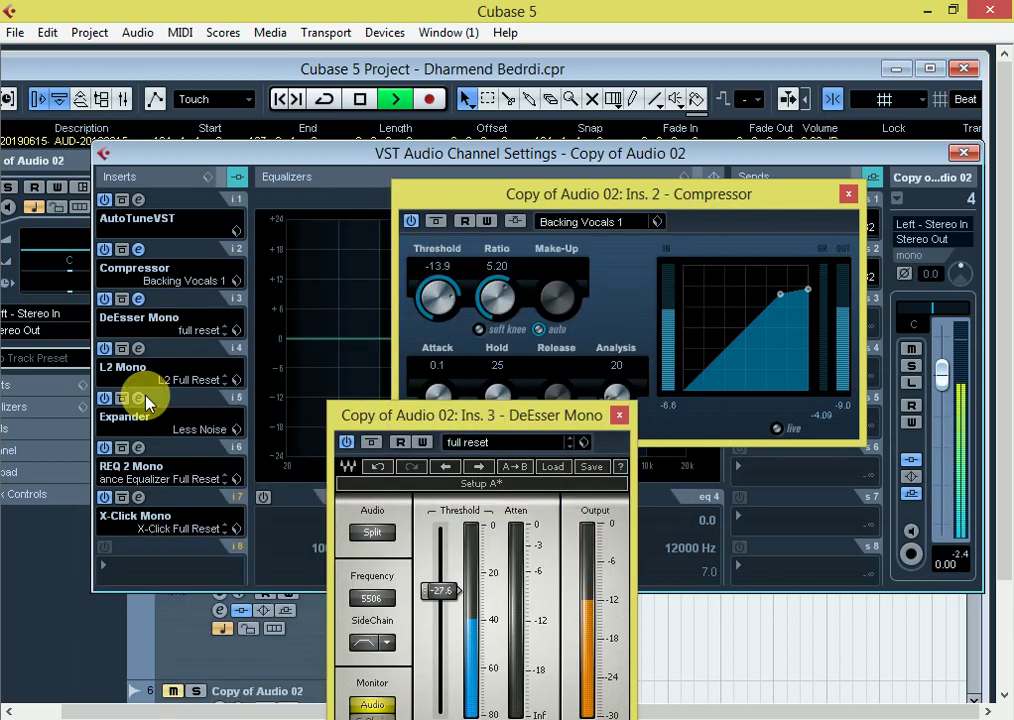
click(140, 398)
drag(318, 462, 480, 325)
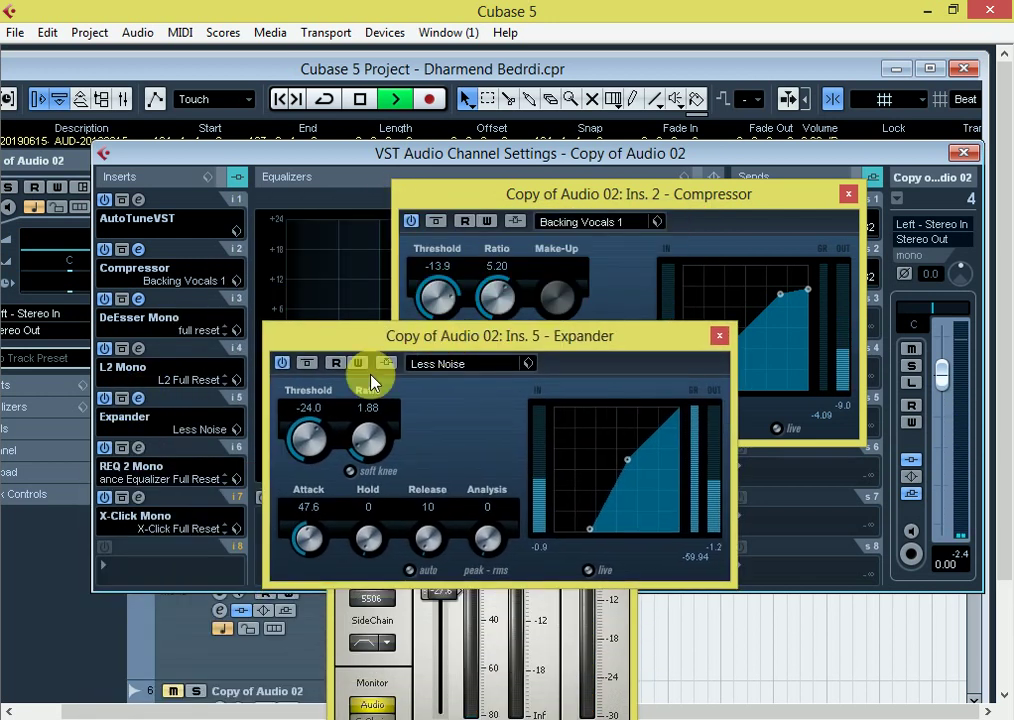
click(140, 449)
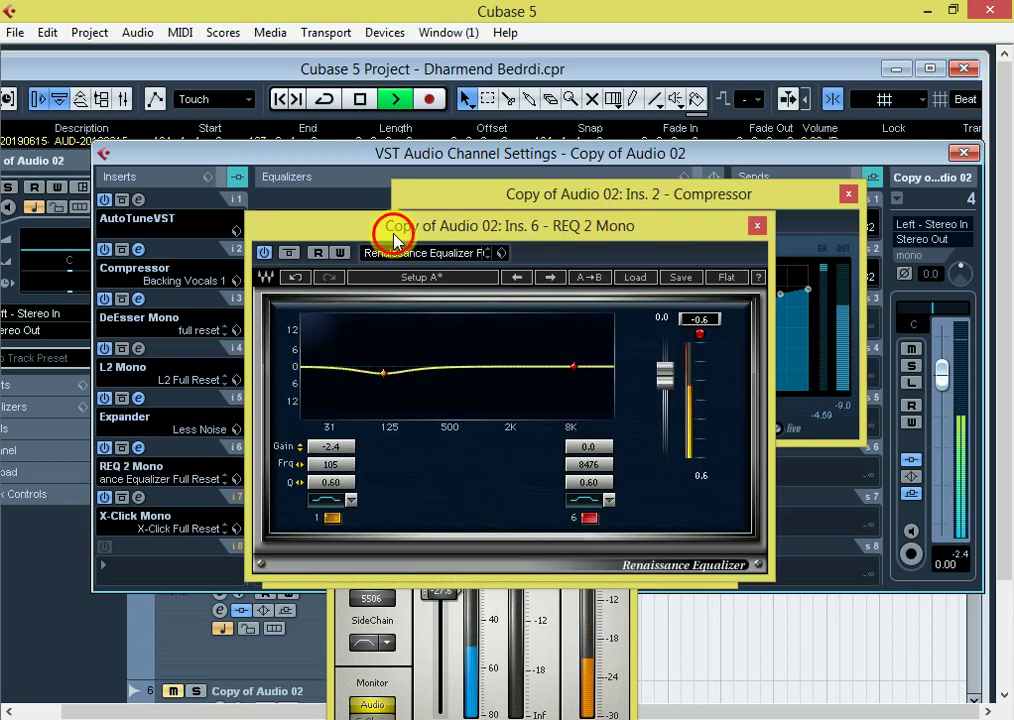
drag(393, 236, 248, 48)
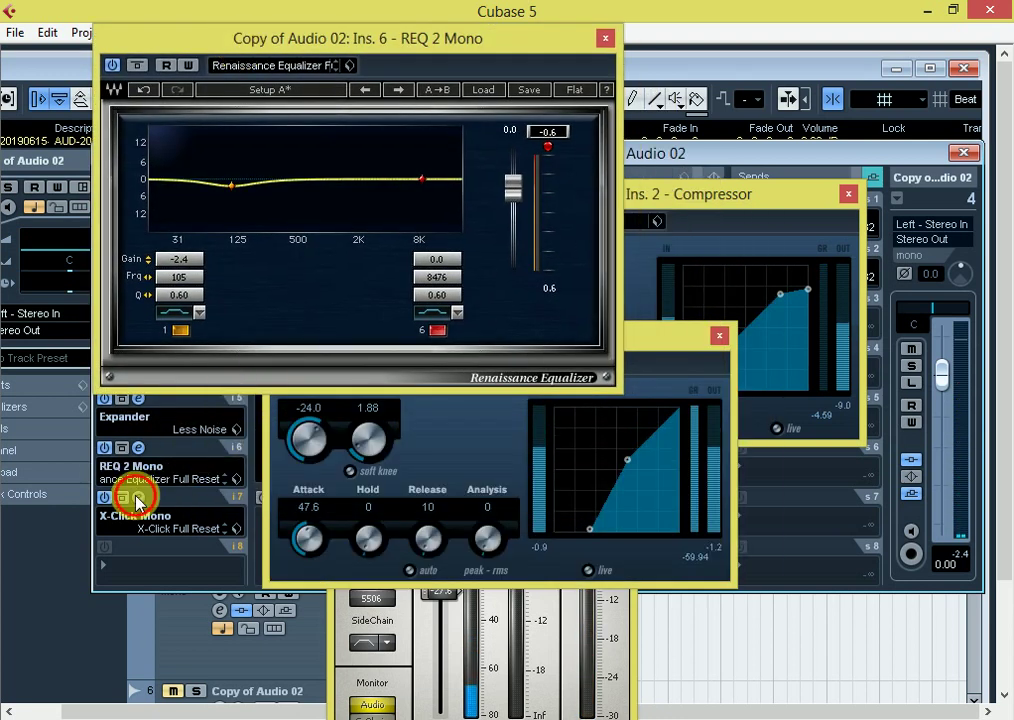
click(138, 502)
drag(493, 27, 750, 570)
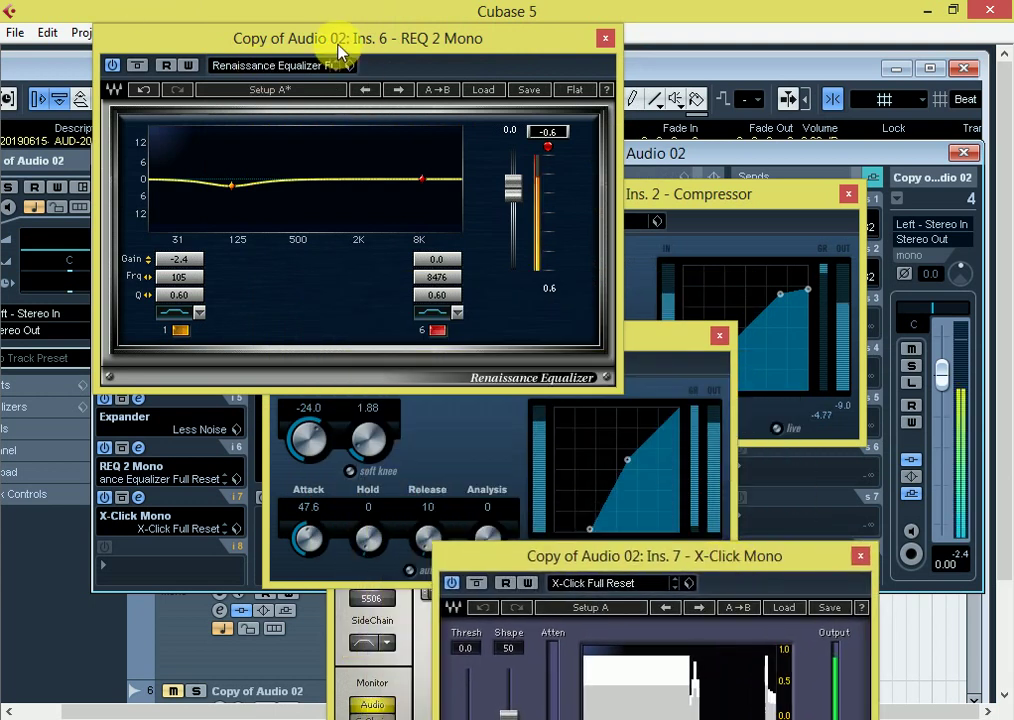
Step: Fine-tune the positions of the equalizer, X-Click, Expander and Compressor windows
drag(340, 52, 258, 54)
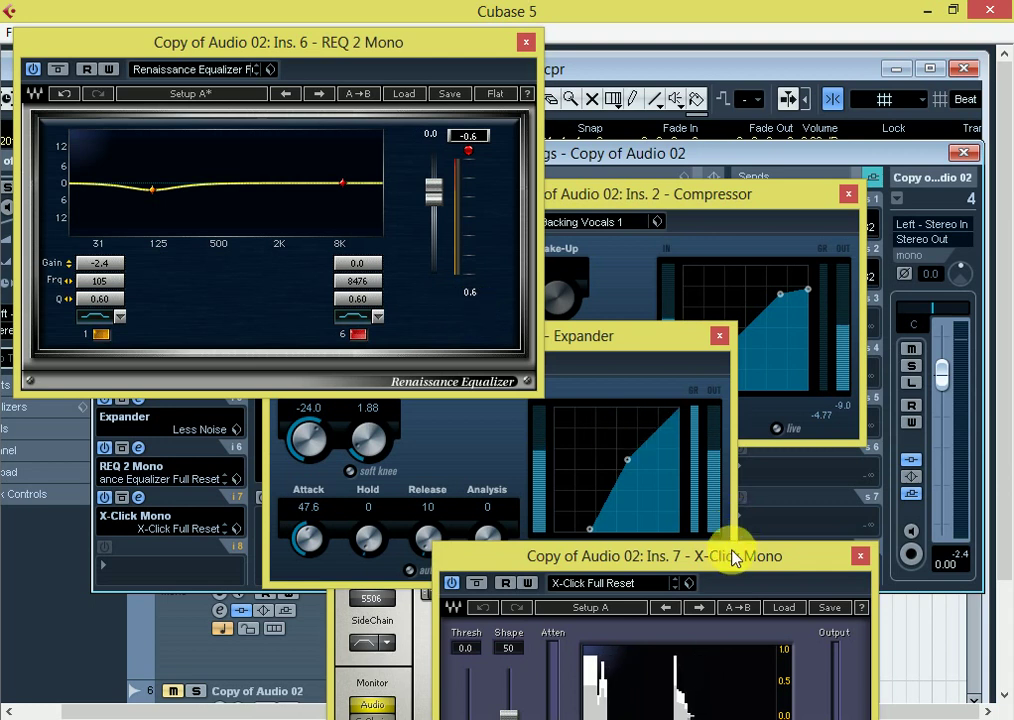
drag(733, 557, 820, 527)
drag(614, 349, 693, 345)
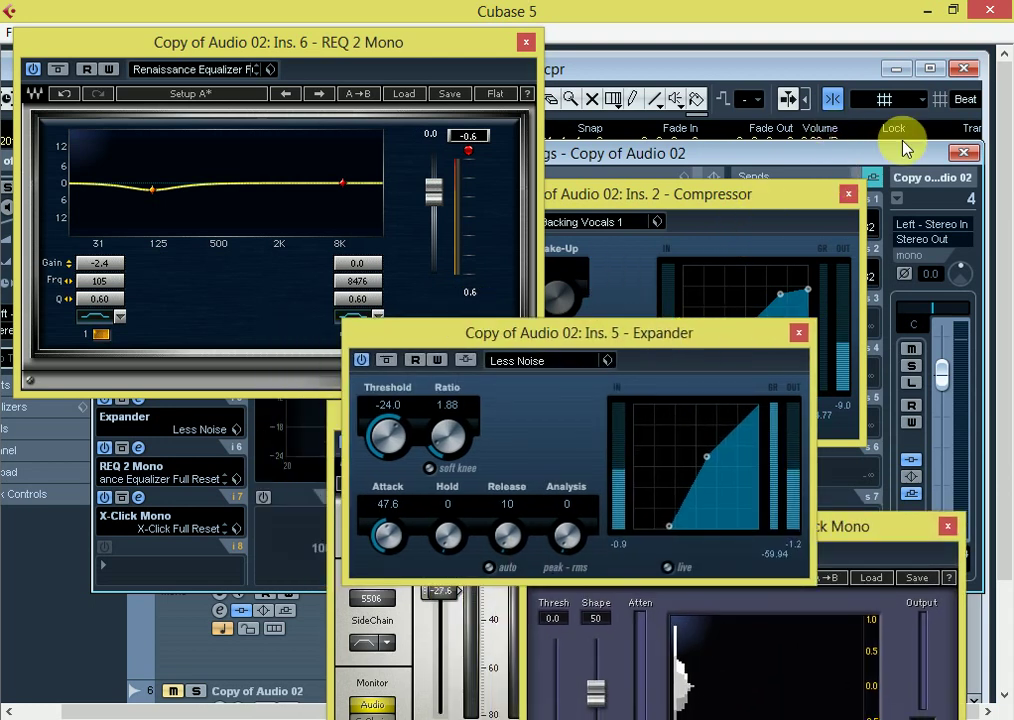
drag(649, 199, 789, 79)
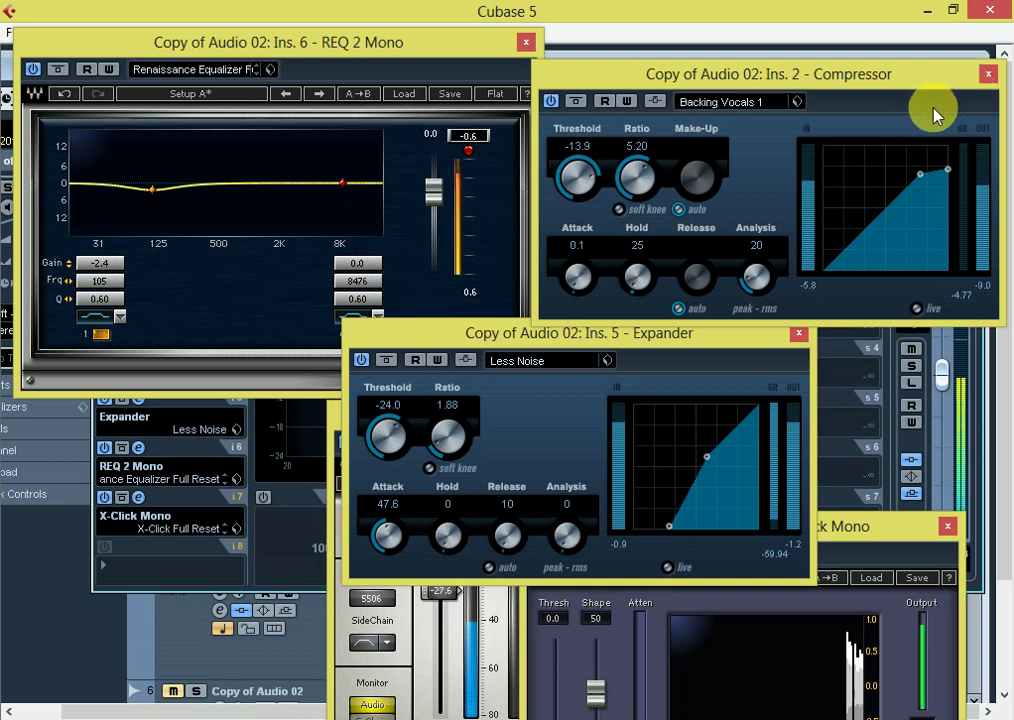
Step: Stop playback and close the REQ 2, Expander, X-Click, DeEsser and Compressor editors
click(533, 43)
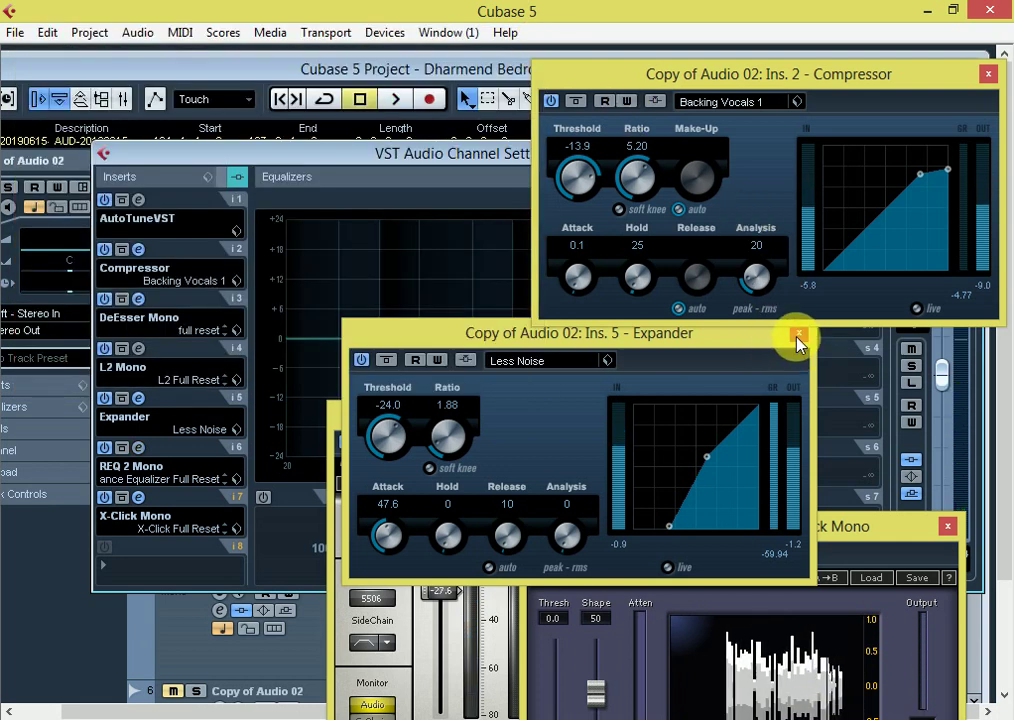
key(space)
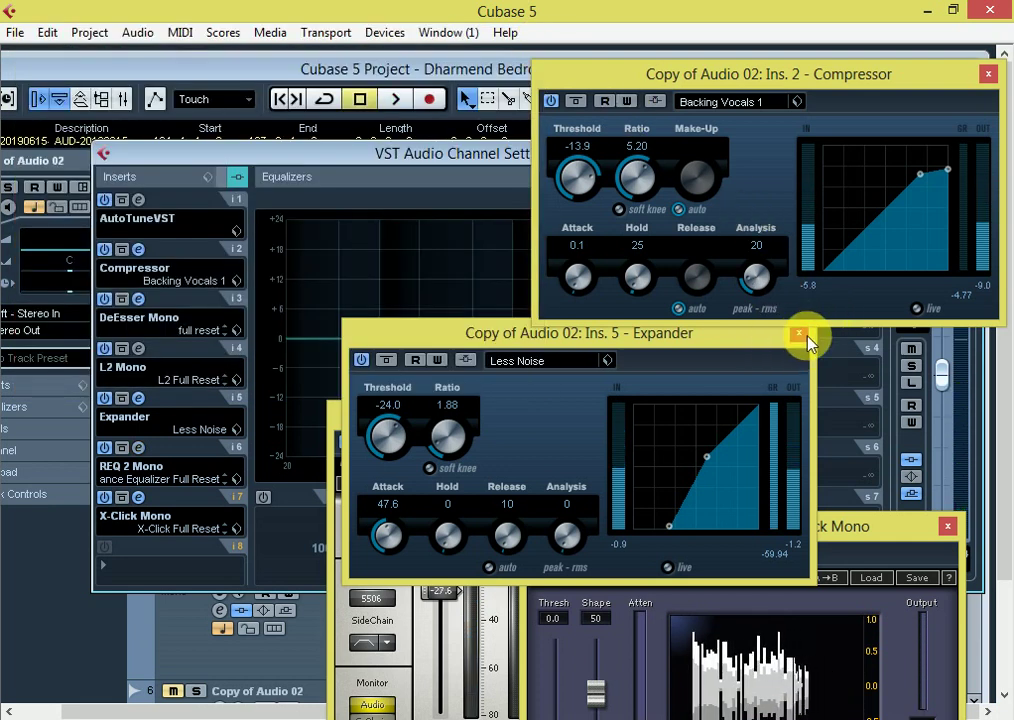
click(799, 333)
click(947, 526)
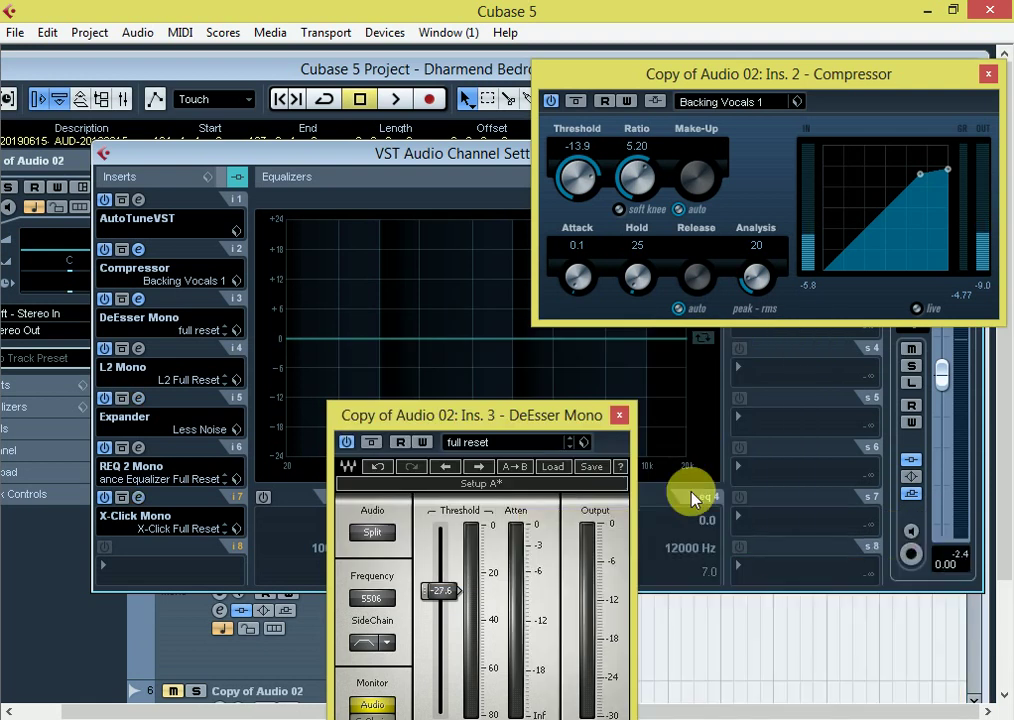
click(618, 416)
click(987, 76)
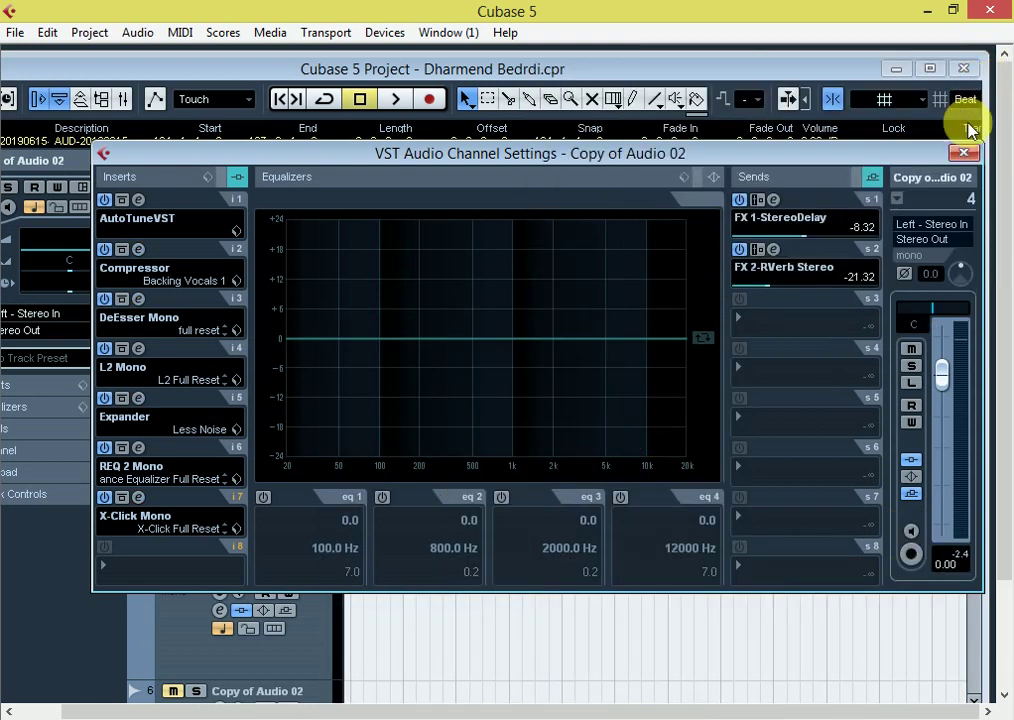
Step: Close channel settings, zoom to bars 125–139 and play from near bar 130
click(962, 152)
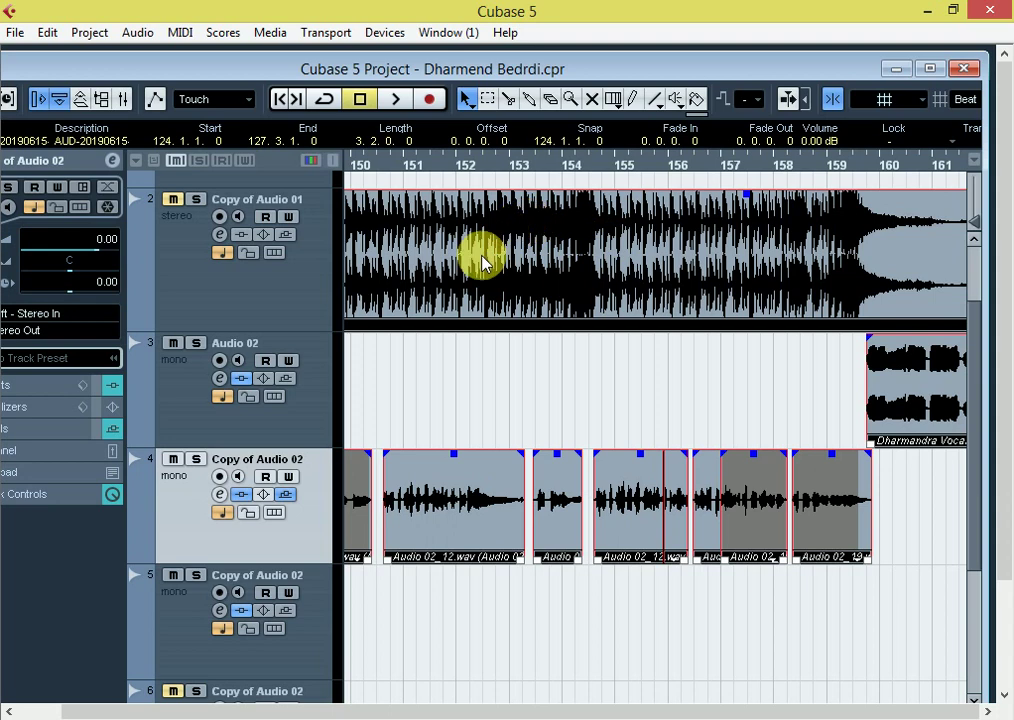
key(g)
key(g)
key(g)
key(g)
key(g)
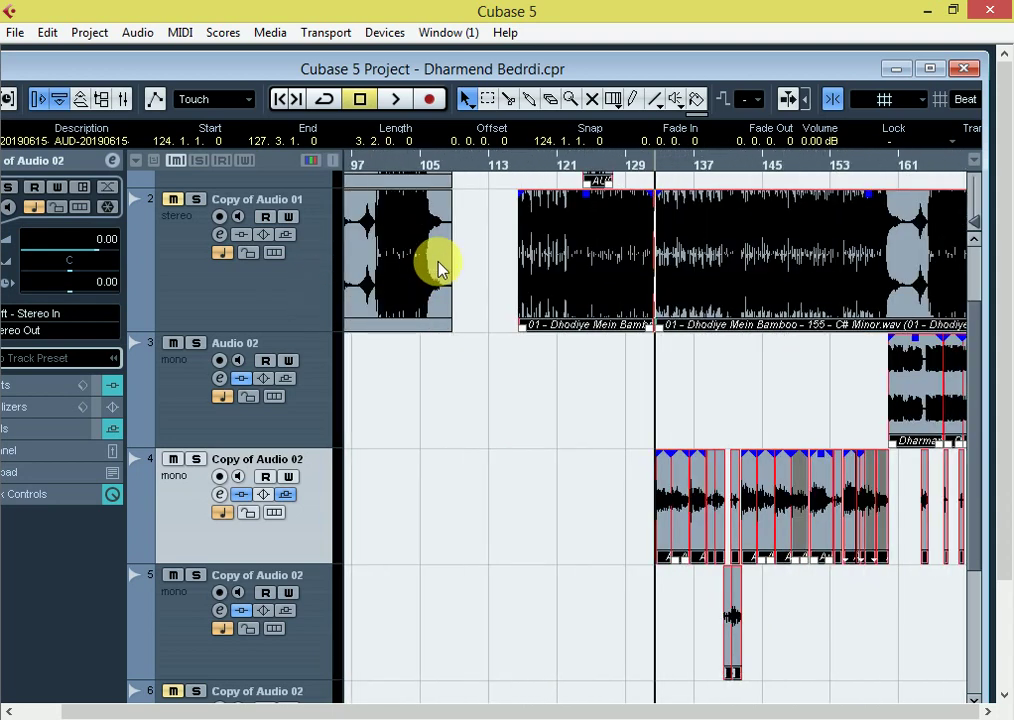
key(h)
key(h)
key(h)
key(h)
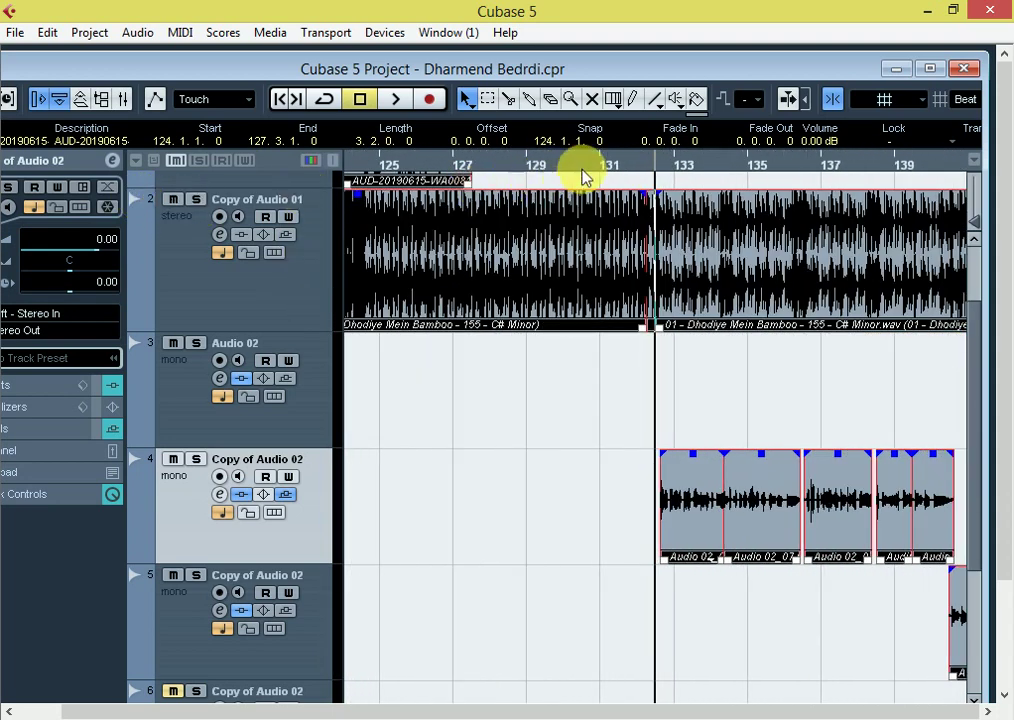
click(585, 176)
key(space)
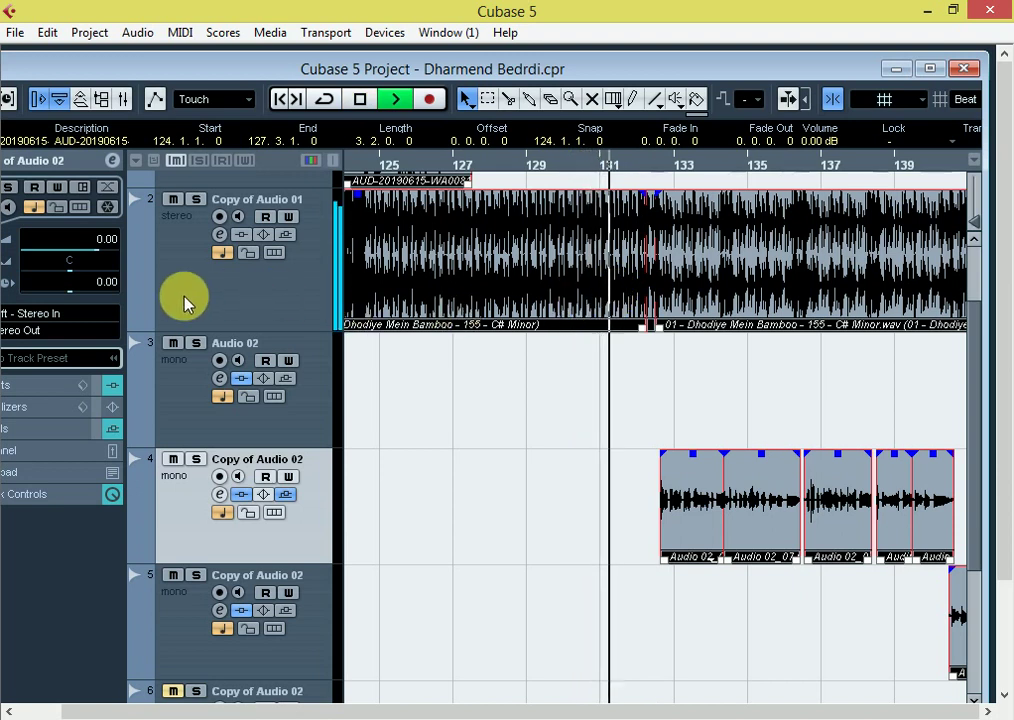
Step: Set Copy of Audio 01's Inspector volume to -2 dB and resume playback
click(184, 300)
key(space)
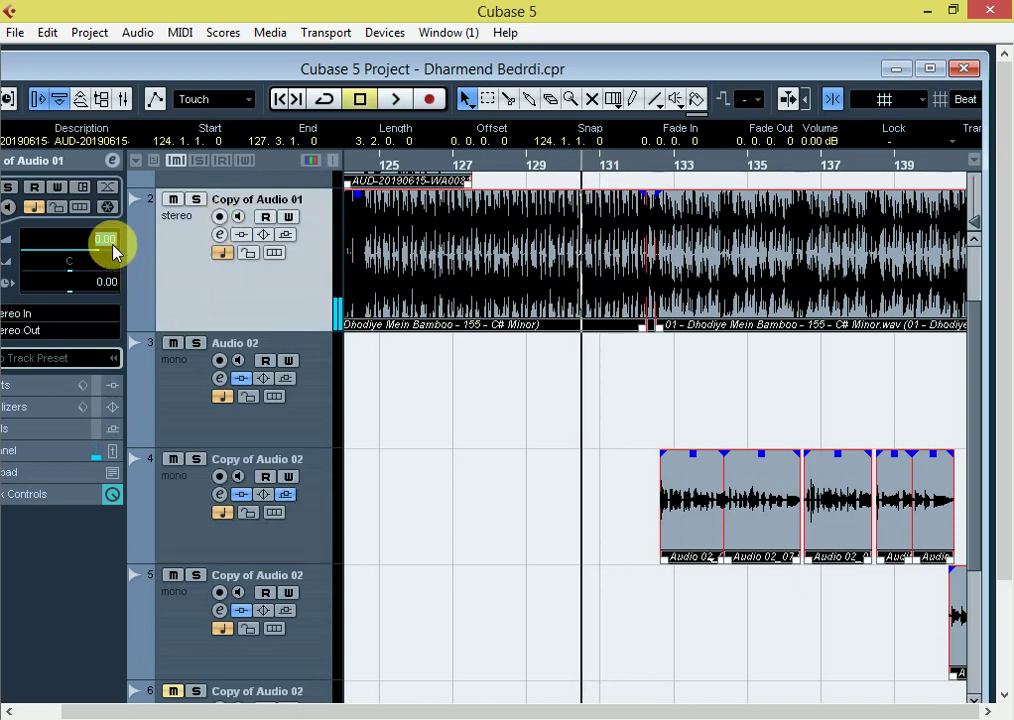
key(BackSpace)
text(-2)
key(Return)
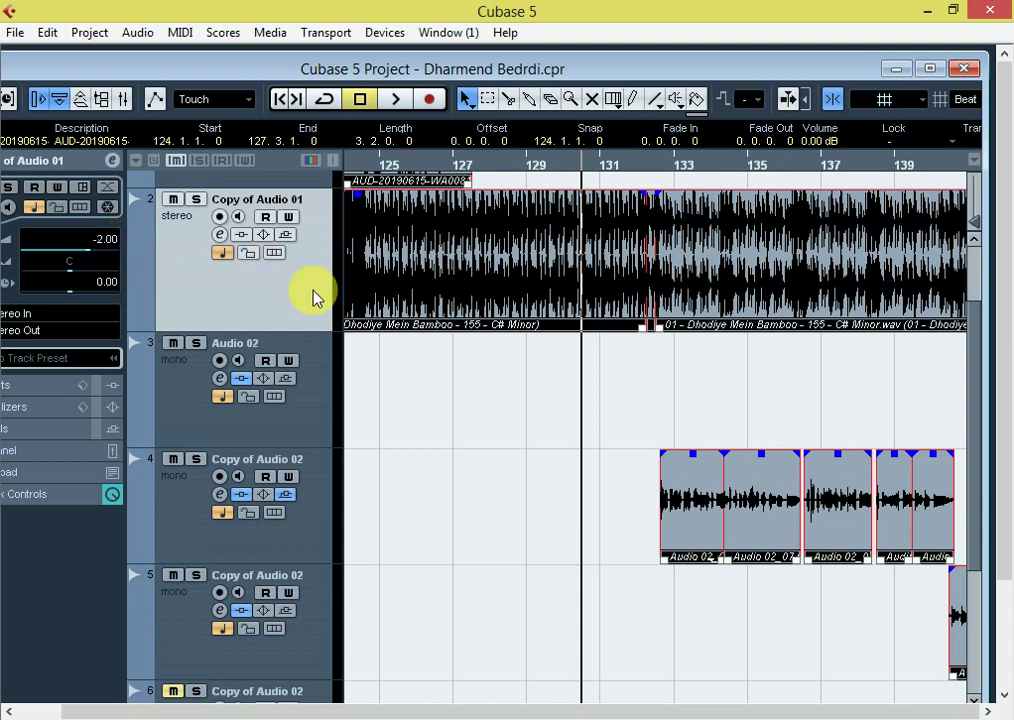
key(space)
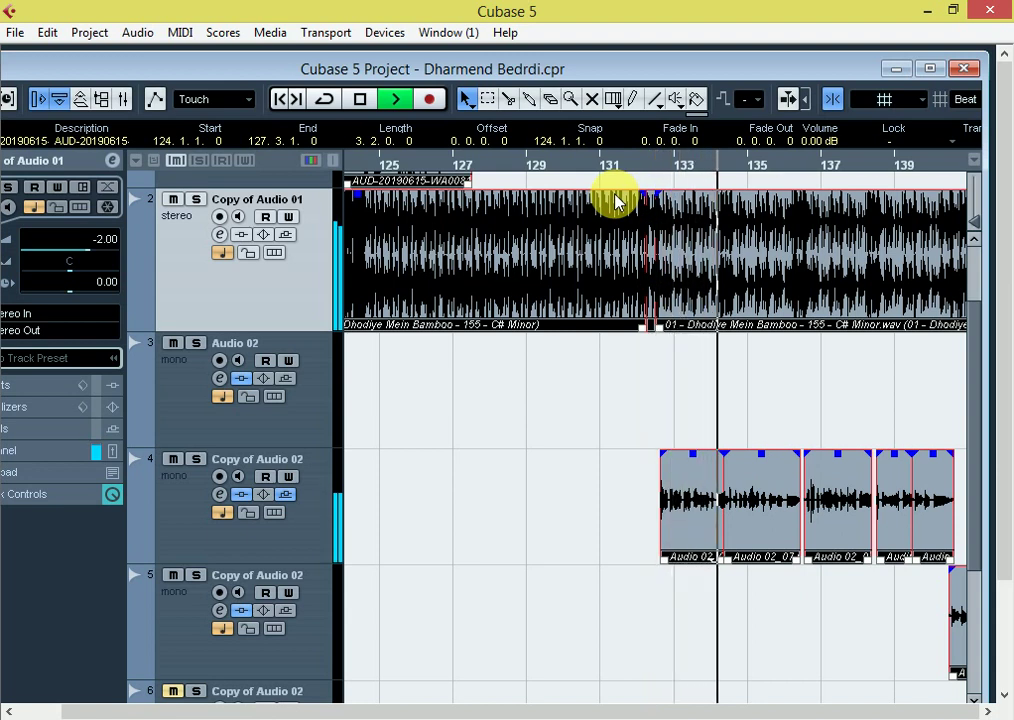
key(g)
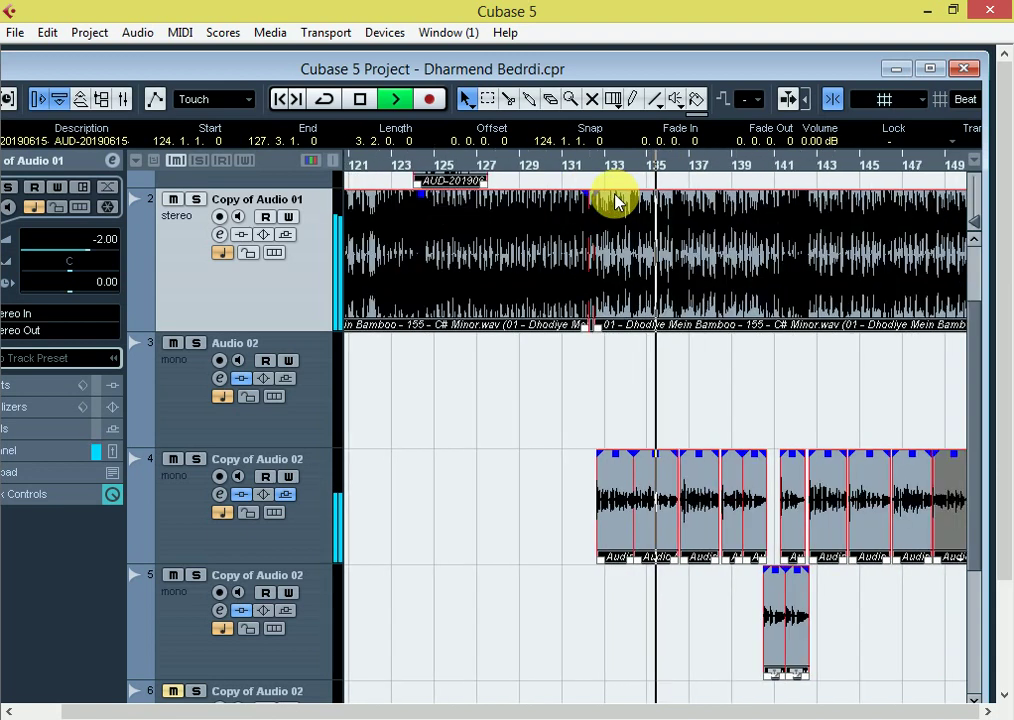
key(h)
key(g)
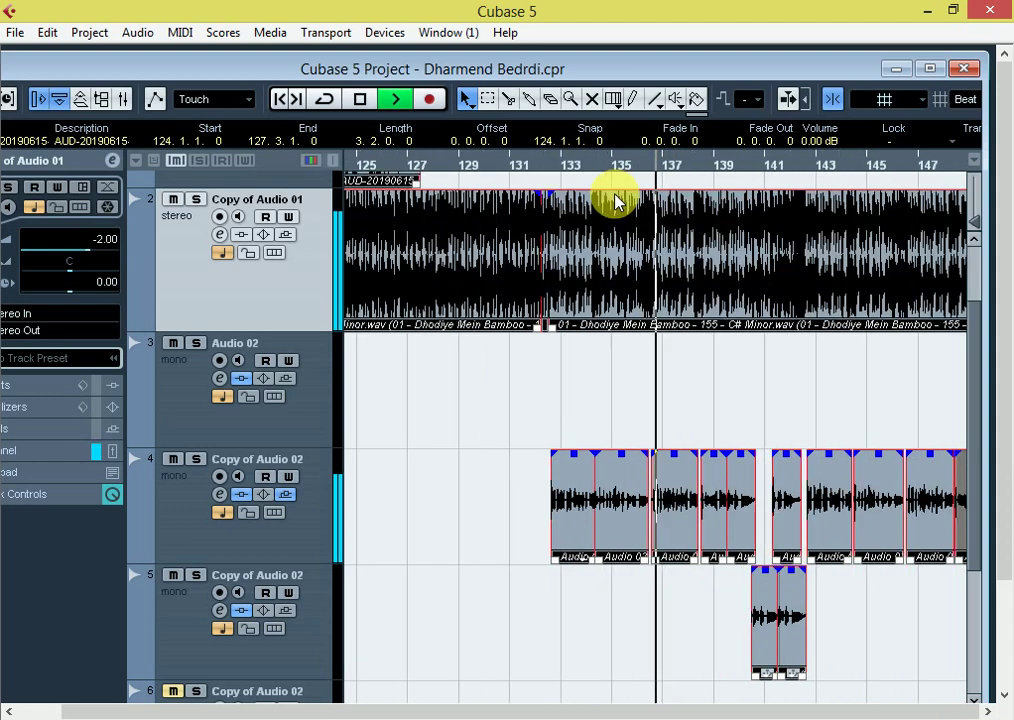
key(g)
key(g)
key(h)
key(h)
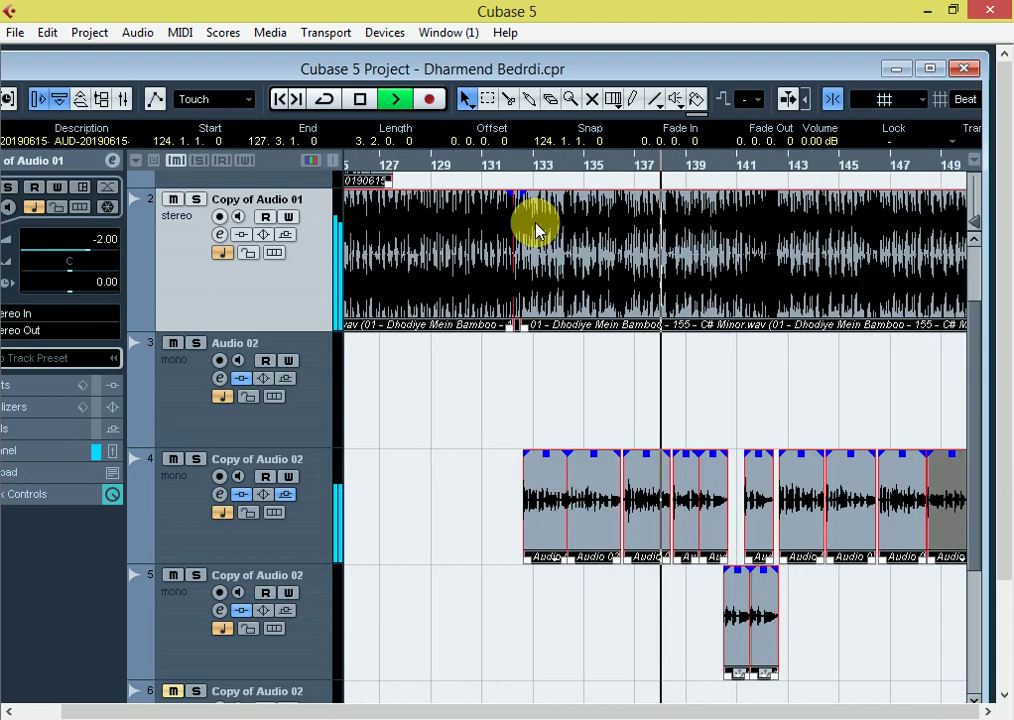
key(g)
key(h)
key(h)
key(h)
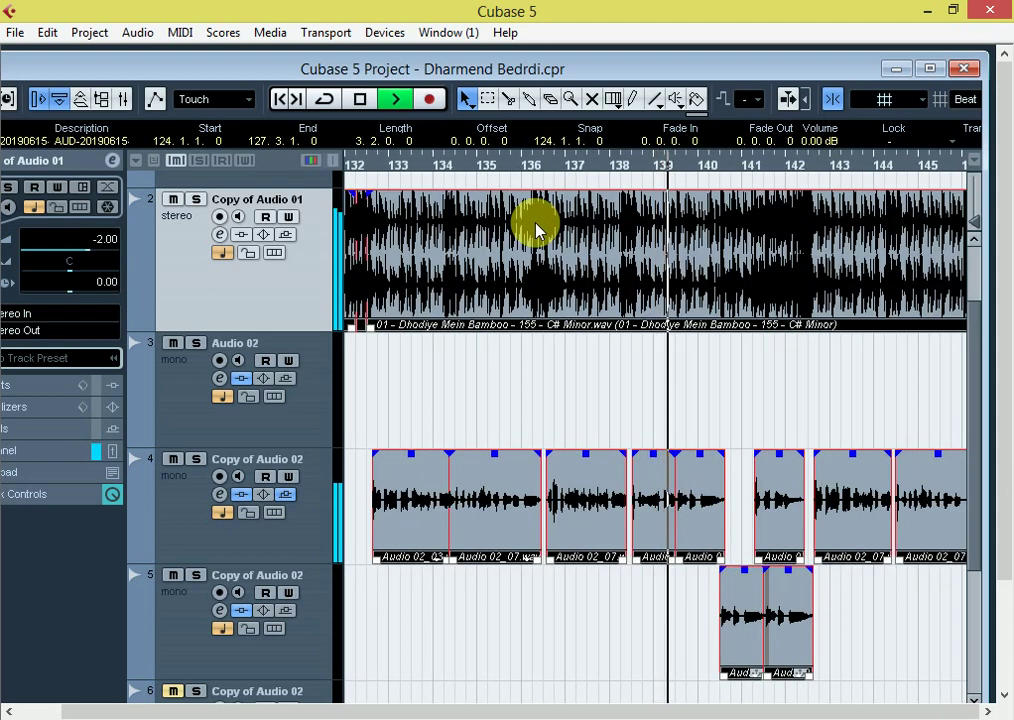
key(g)
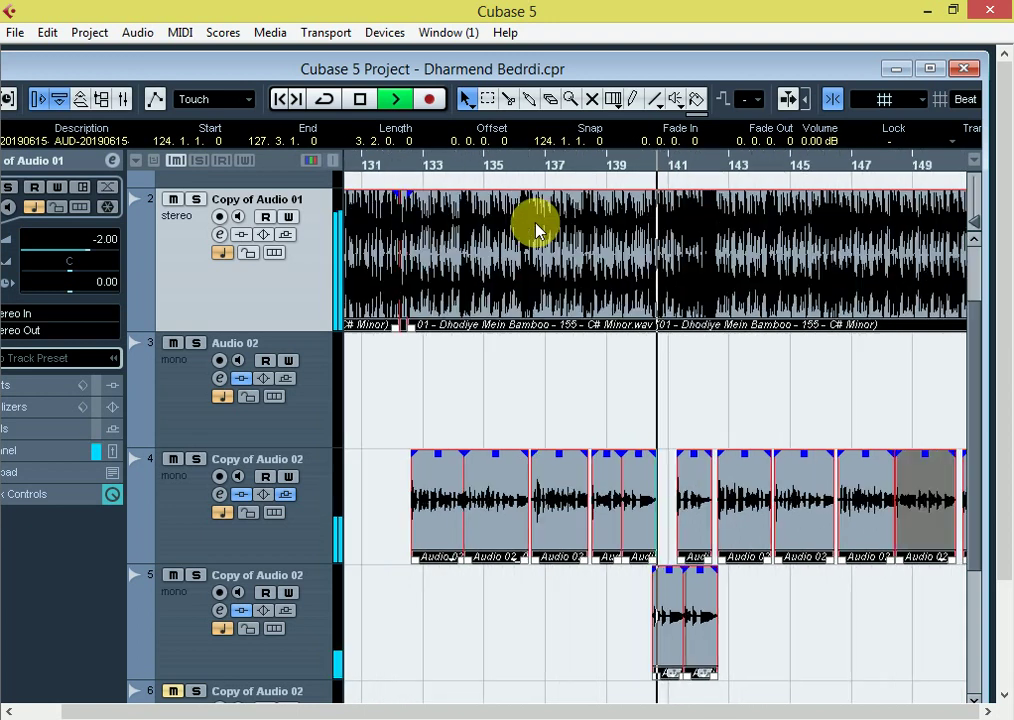
key(h)
key(h)
key(g)
key(h)
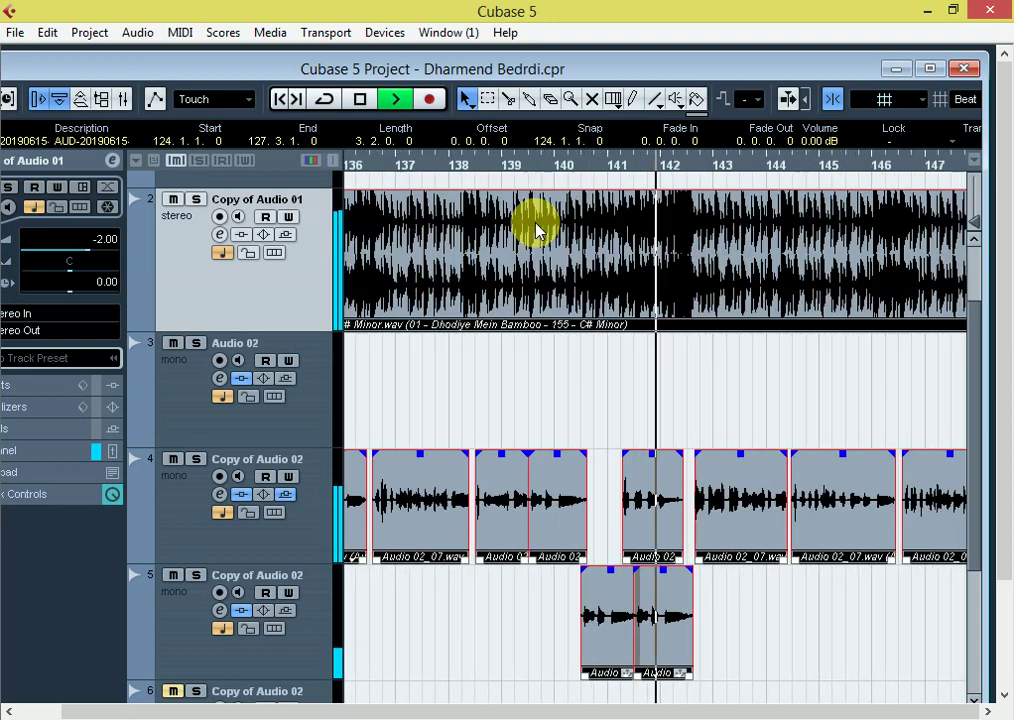
key(g)
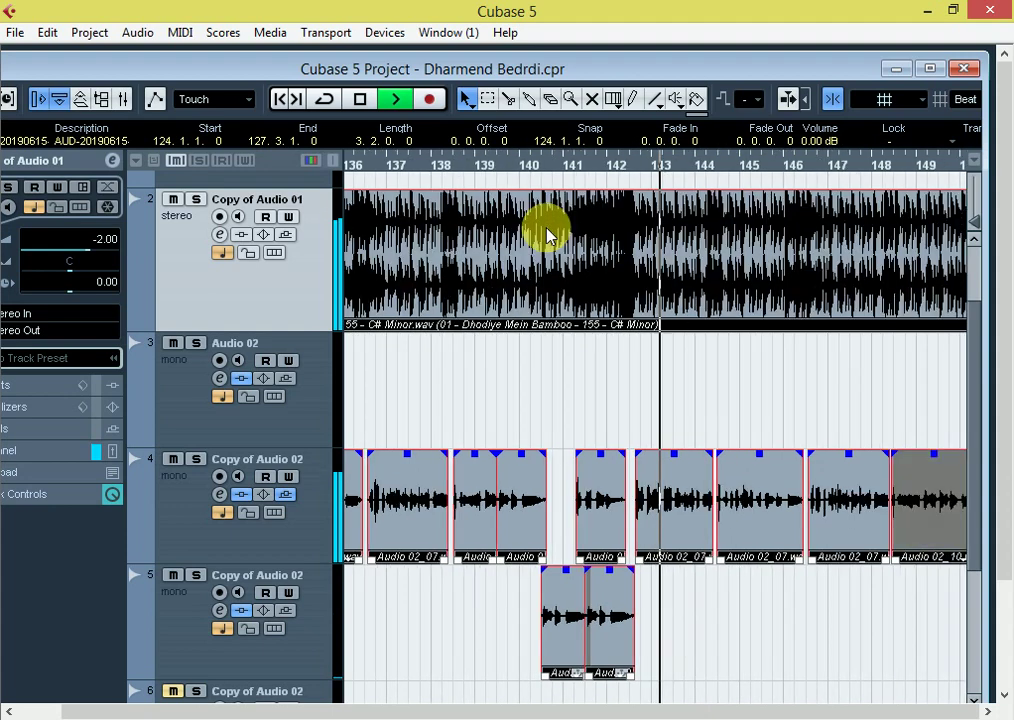
key(g)
key(g)
key(g)
key(g)
key(g)
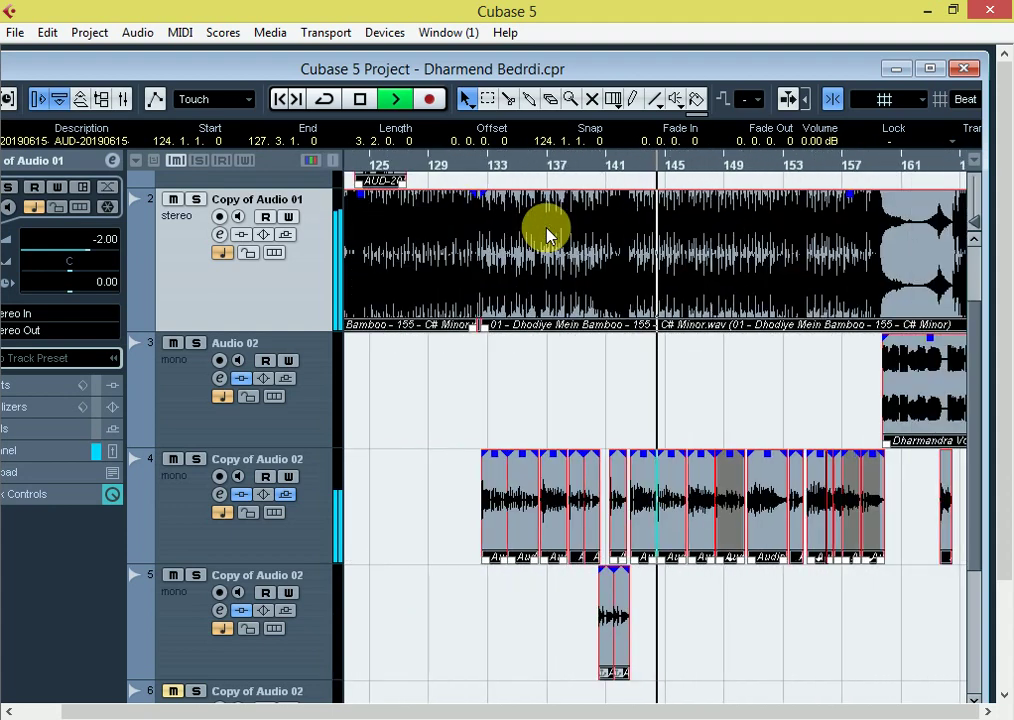
key(g)
key(h)
key(g)
key(g)
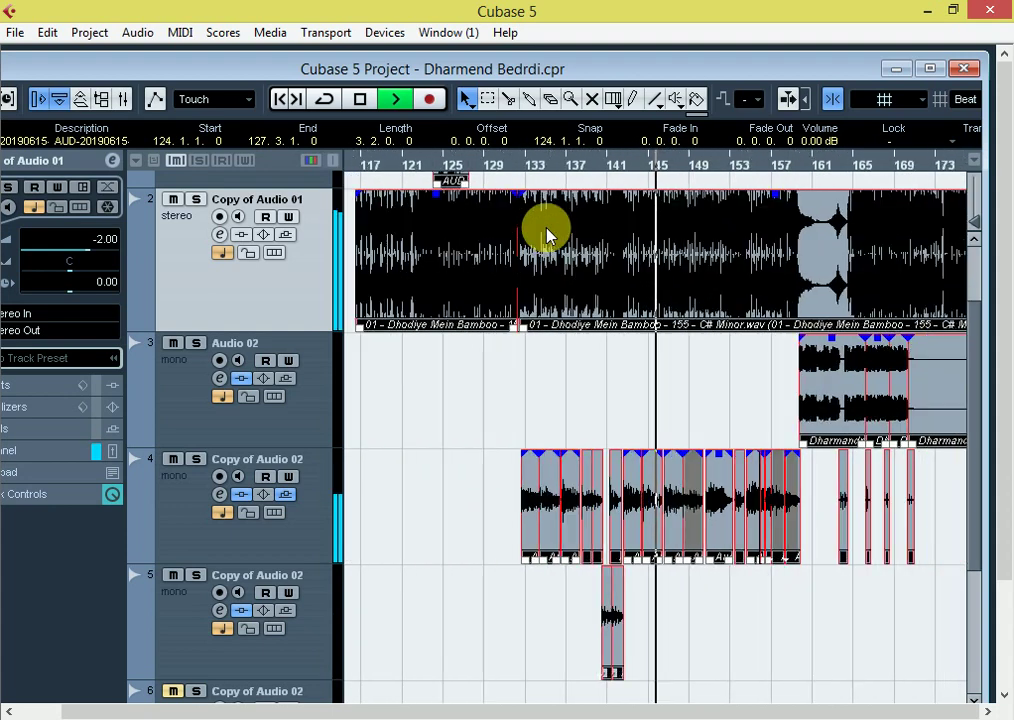
key(h)
key(h)
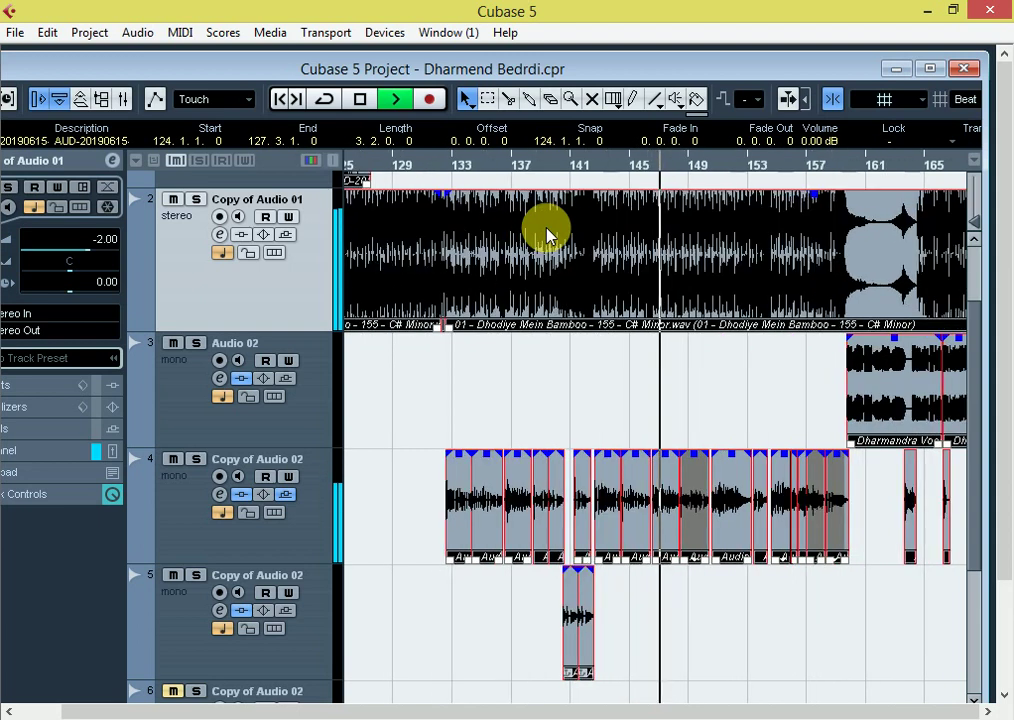
key(g)
key(h)
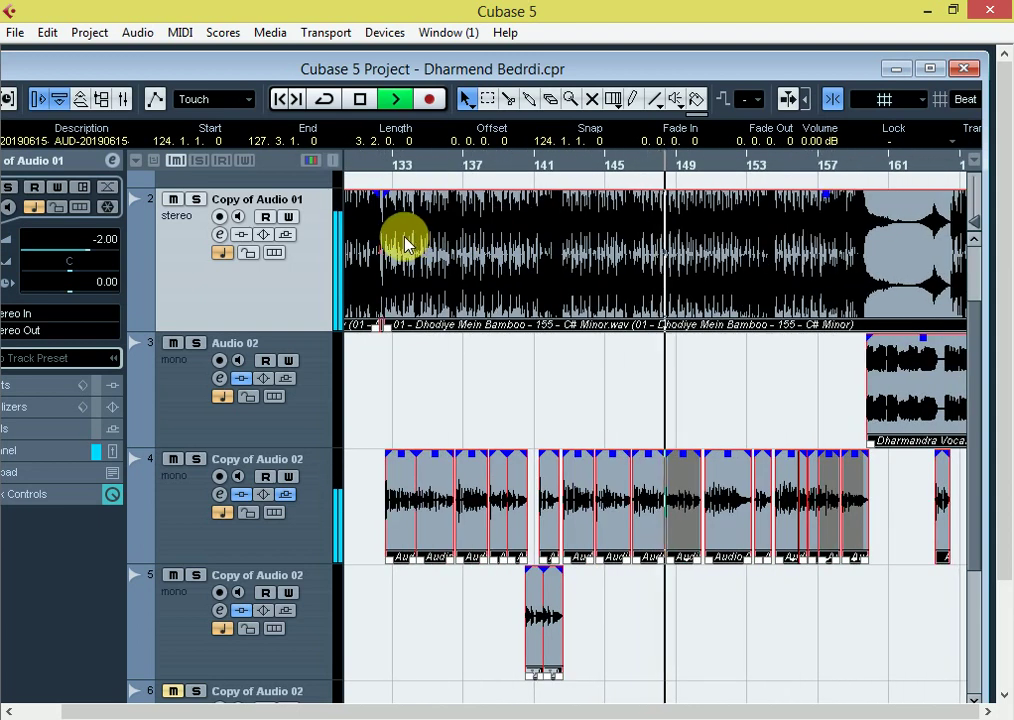
key(g)
key(h)
key(h)
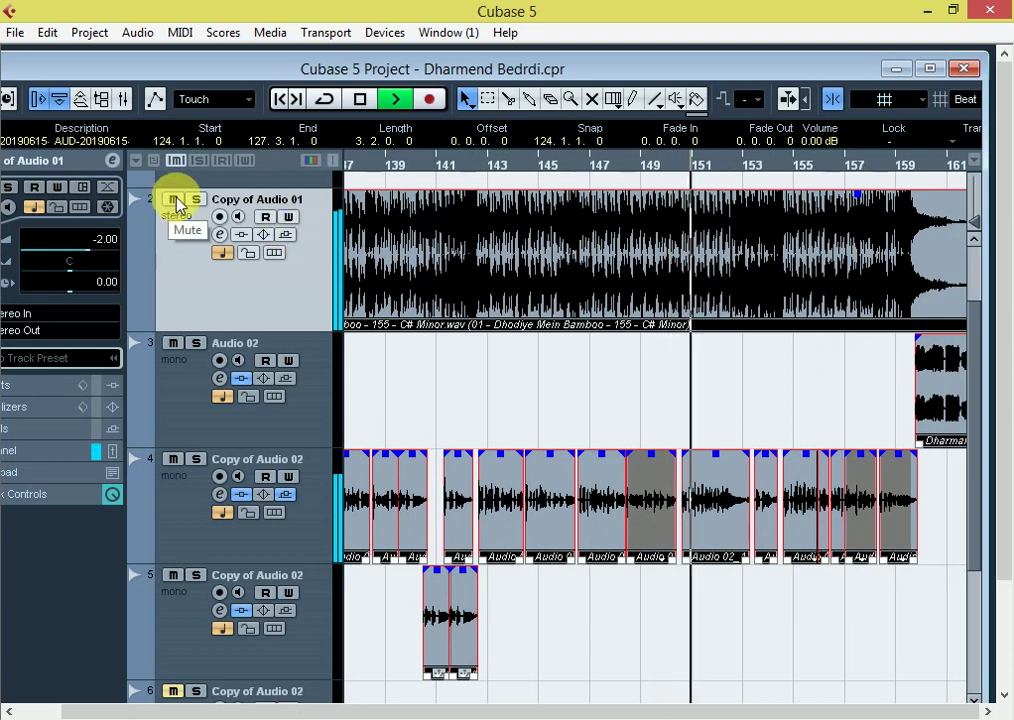
key(g)
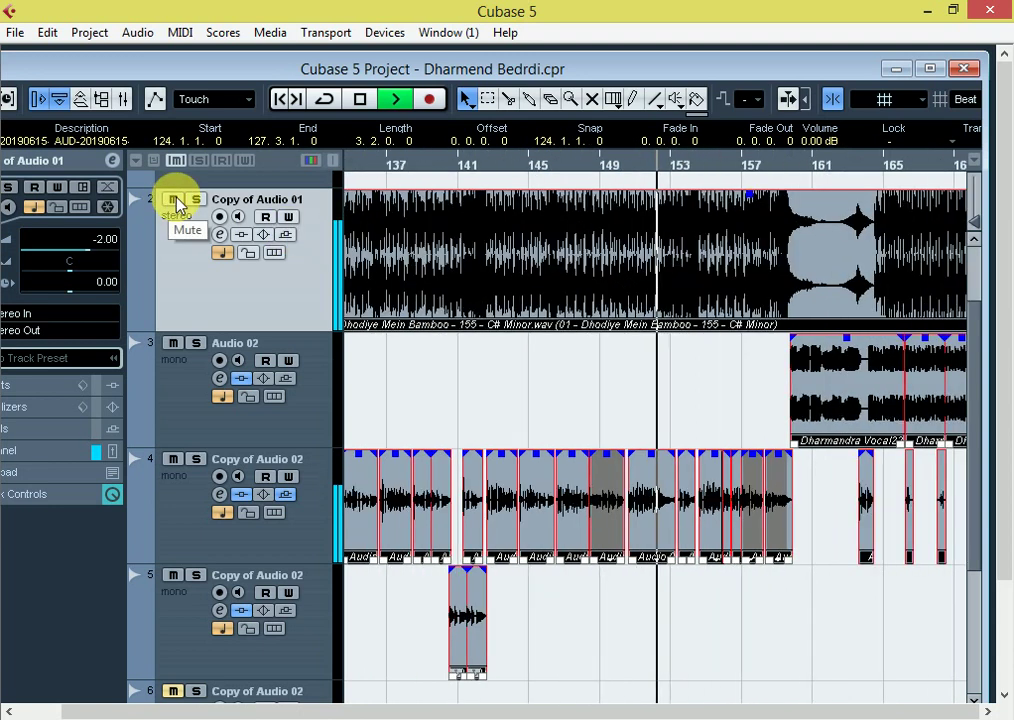
key(h)
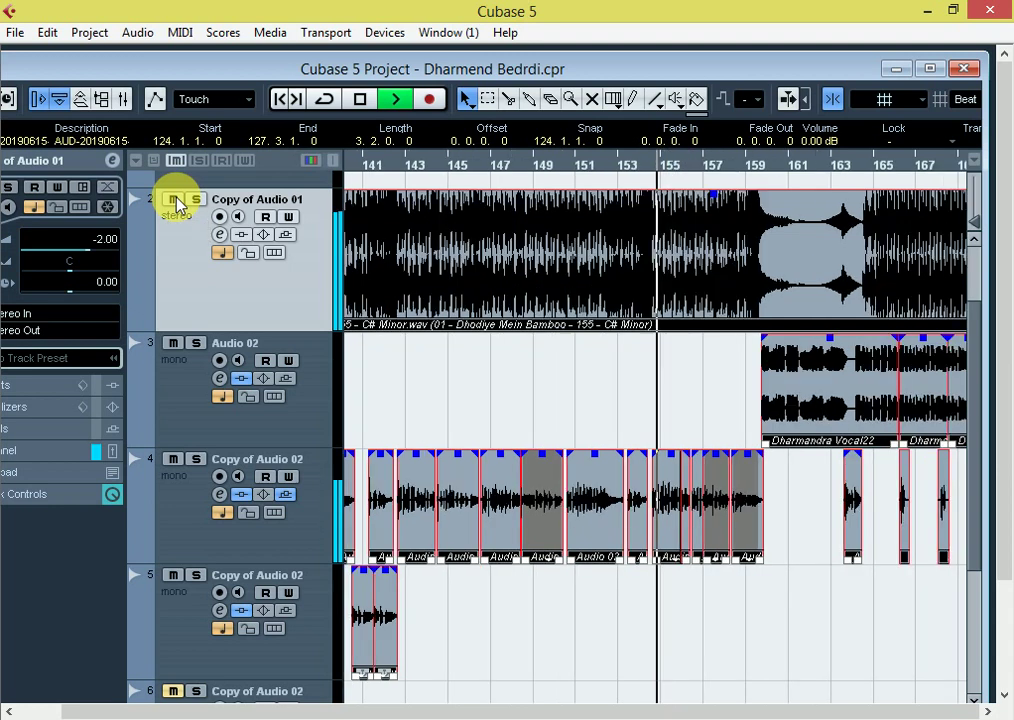
key(h)
key(h)
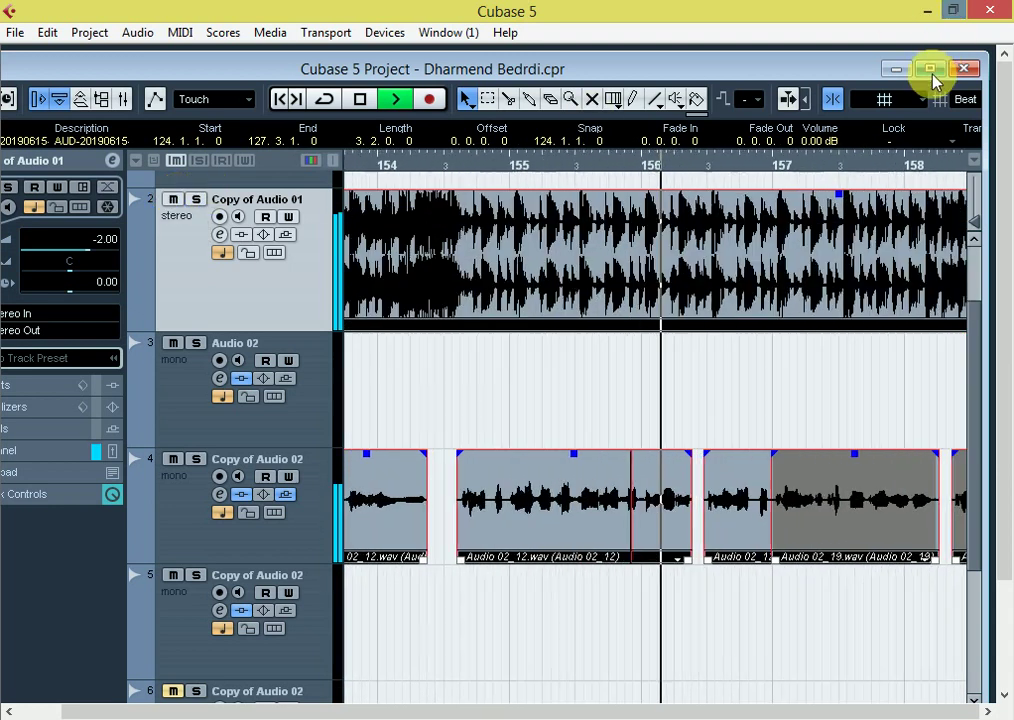
Step: Maximize the project window, zoom out over most of the song, and stop playback
click(930, 68)
key(h)
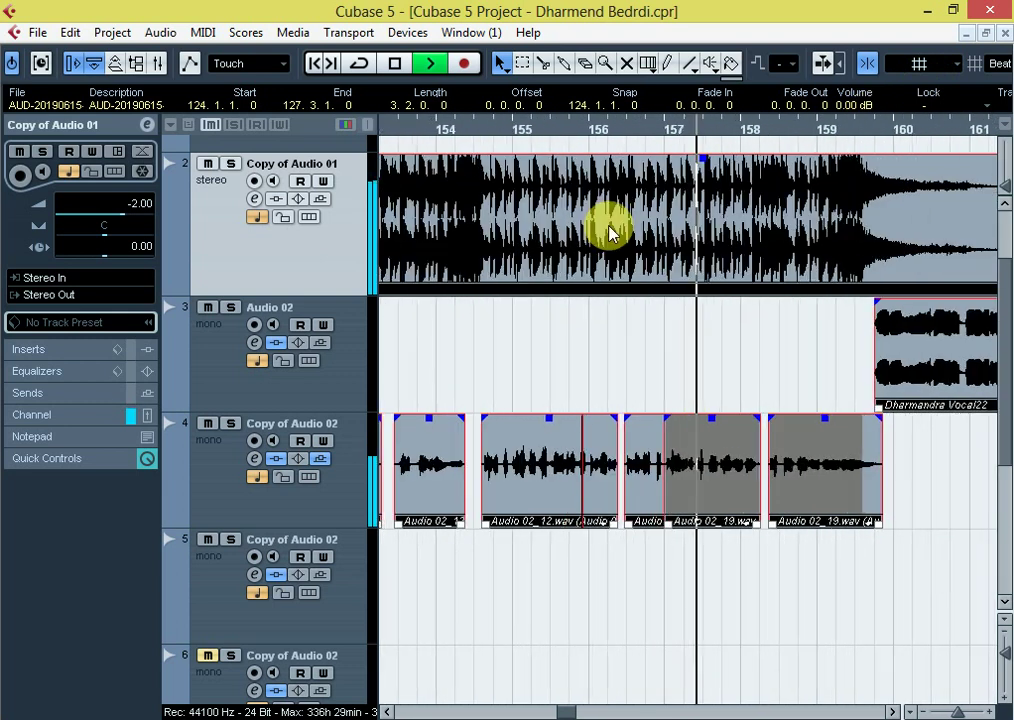
key(g)
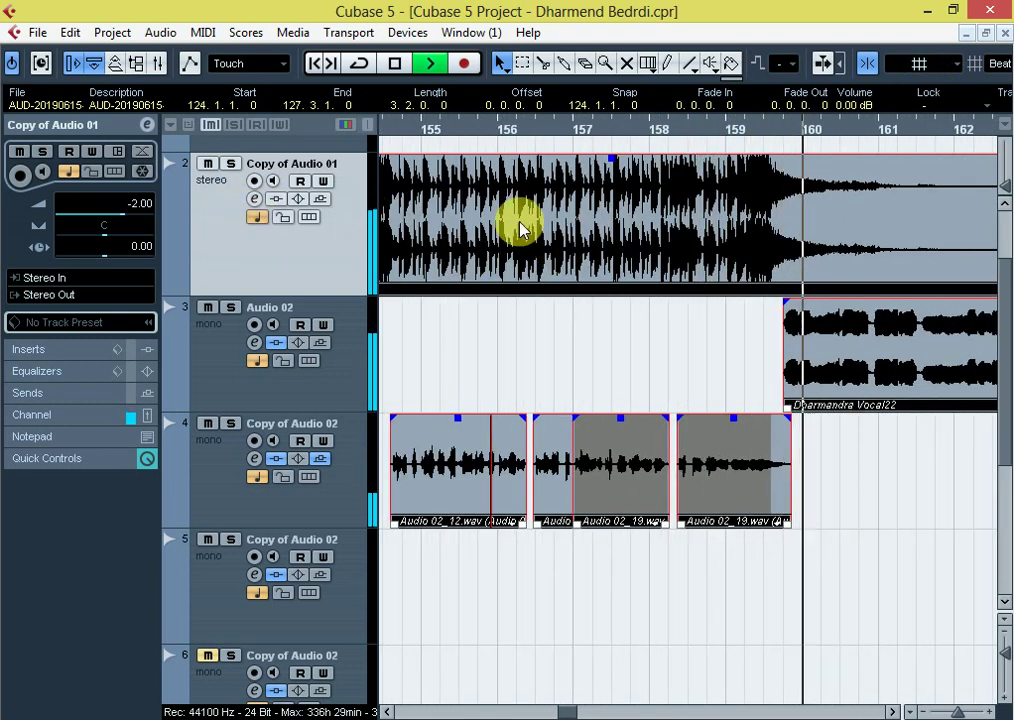
key(g)
key(g)
scroll(593, 307, up, 2)
key(g)
key(g)
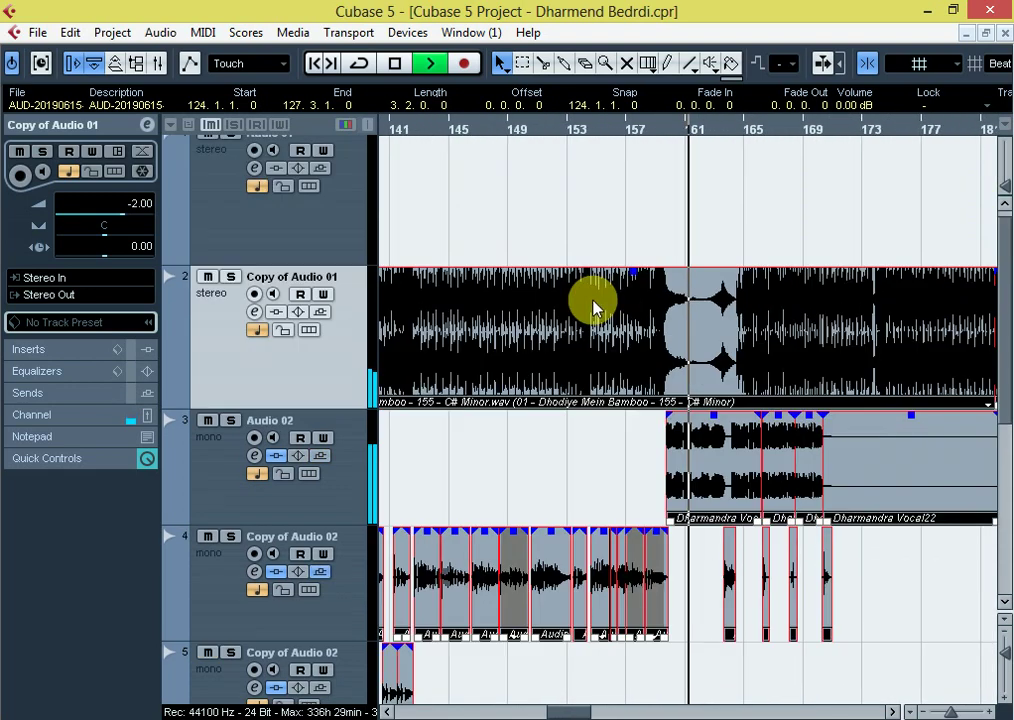
key(h)
key(h)
key(h)
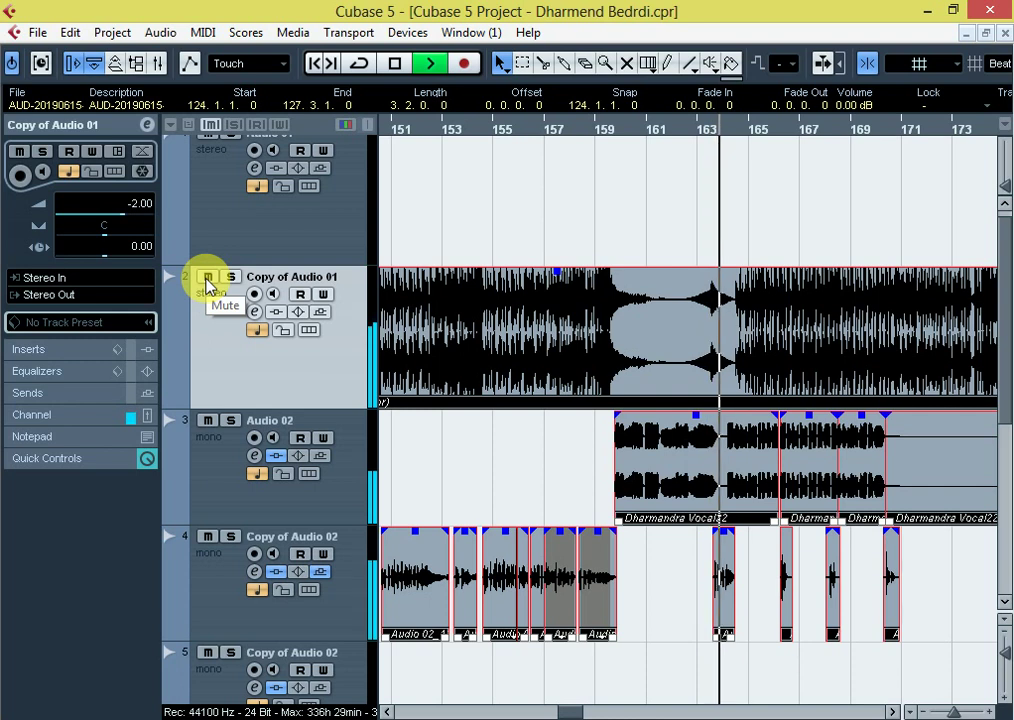
key(space)
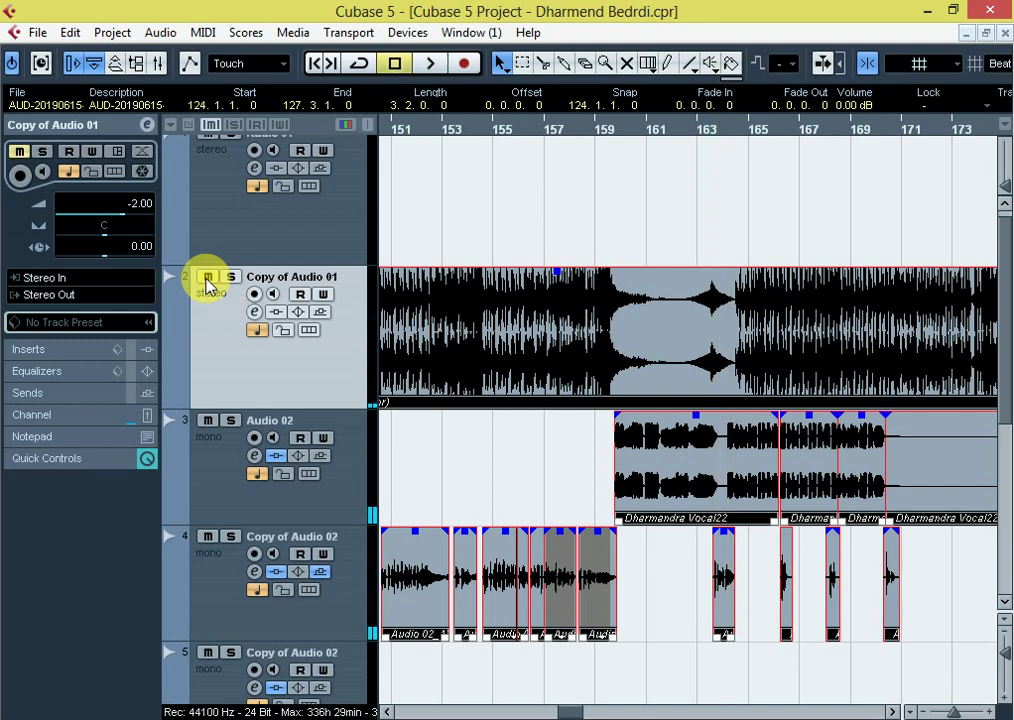
Step: Place the project cursor near bar 152, view the whole song, then minimize Cubase
click(438, 130)
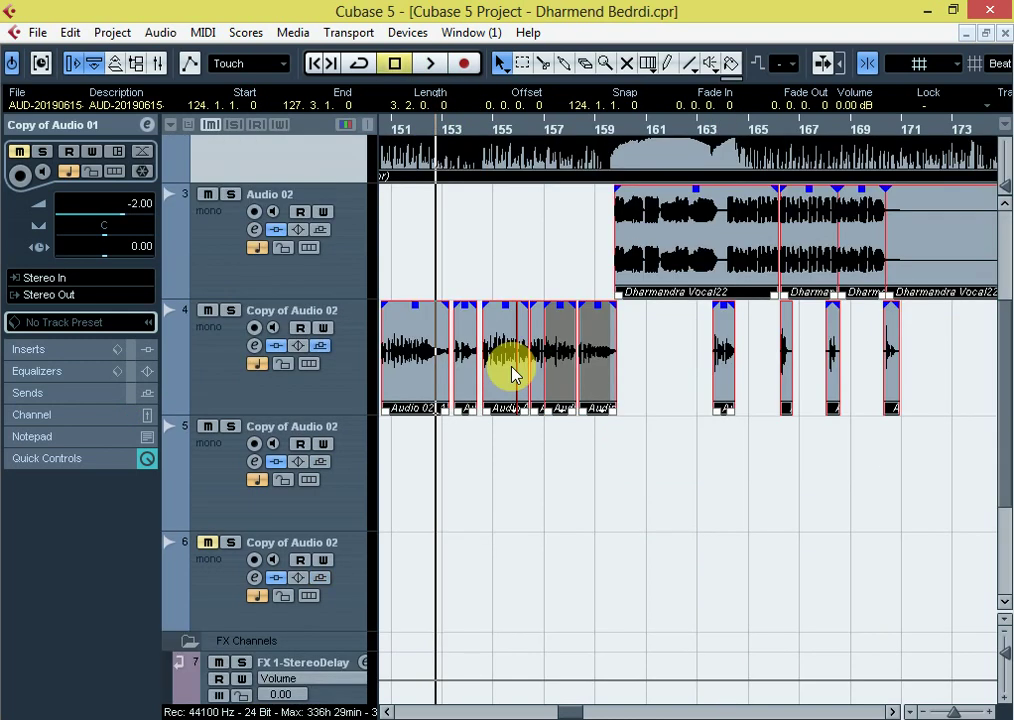
key(g)
key(g)
key(g)
key(g)
key(g)
key(g)
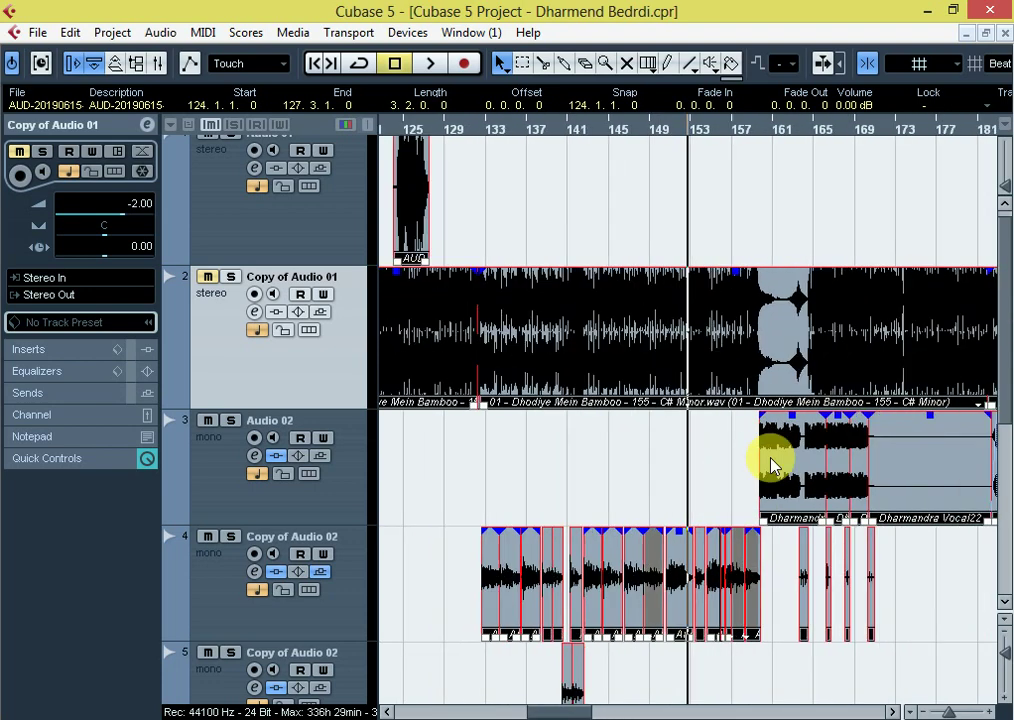
key(g)
key(g)
key(g)
key(g)
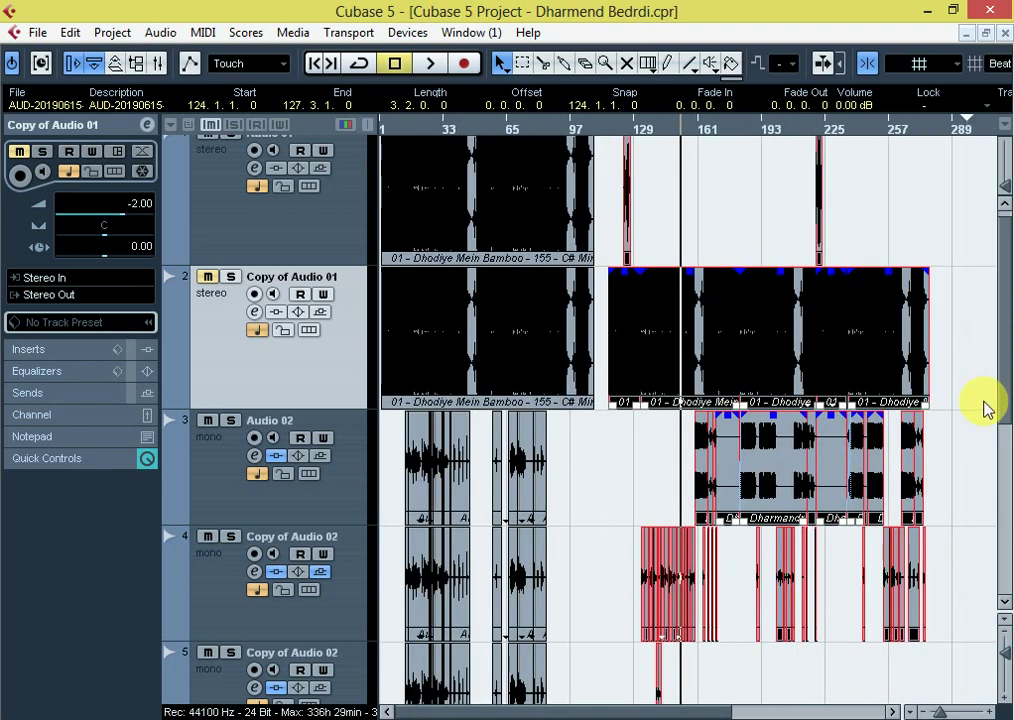
key(h)
key(h)
key(h)
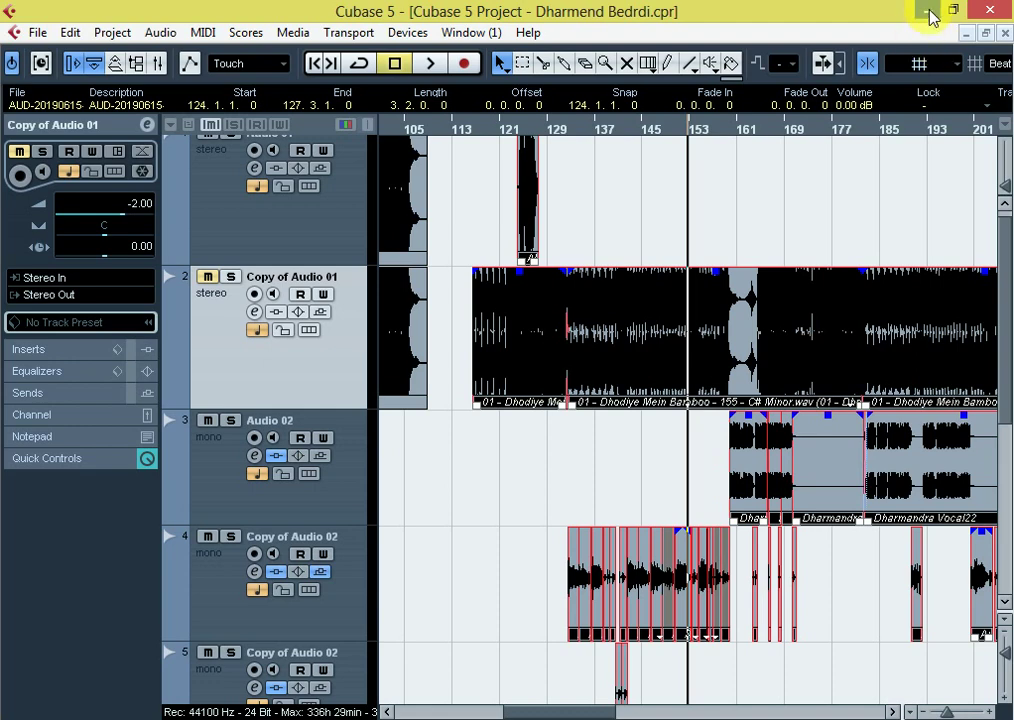
click(929, 14)
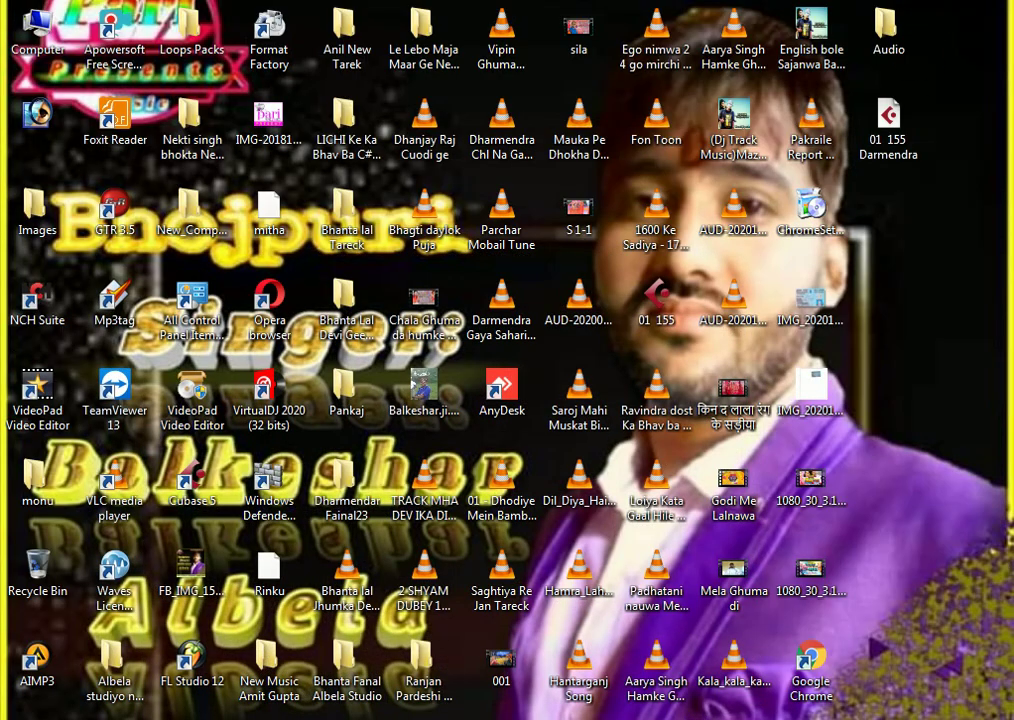